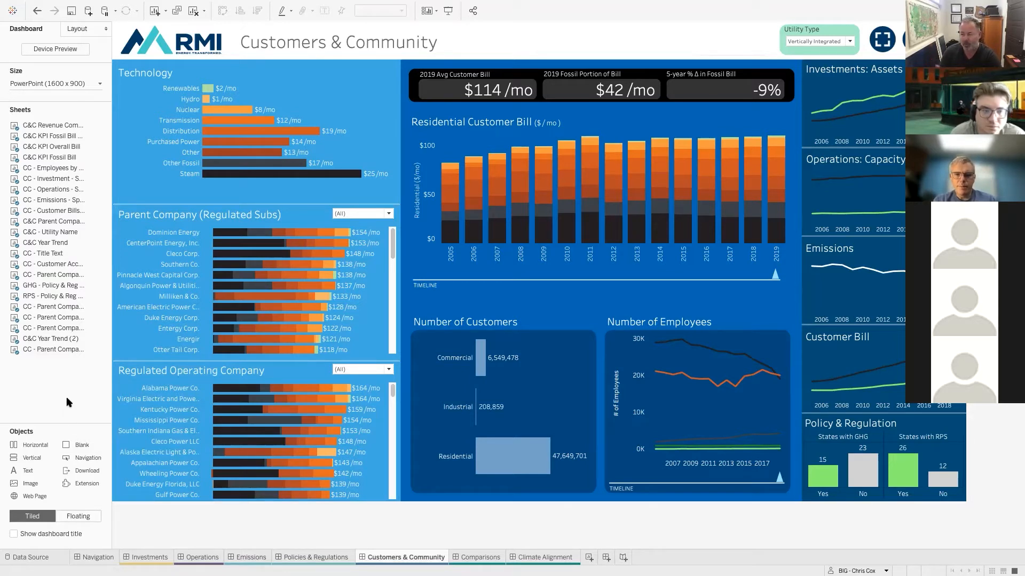
Step: Switch the dashboard's display option to Show % and back to Show # to compare how the charts respond
click(735, 44)
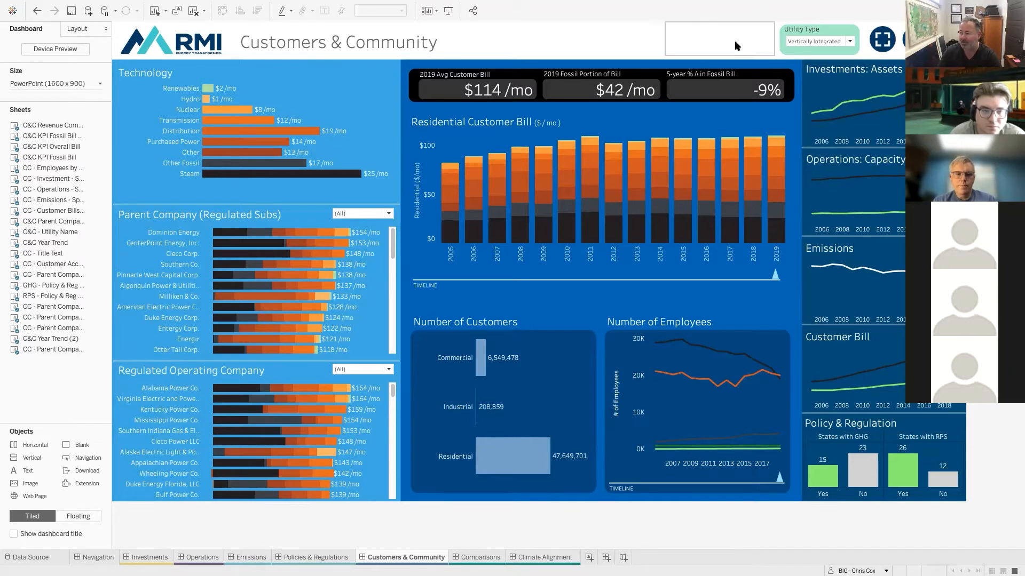
click(780, 28)
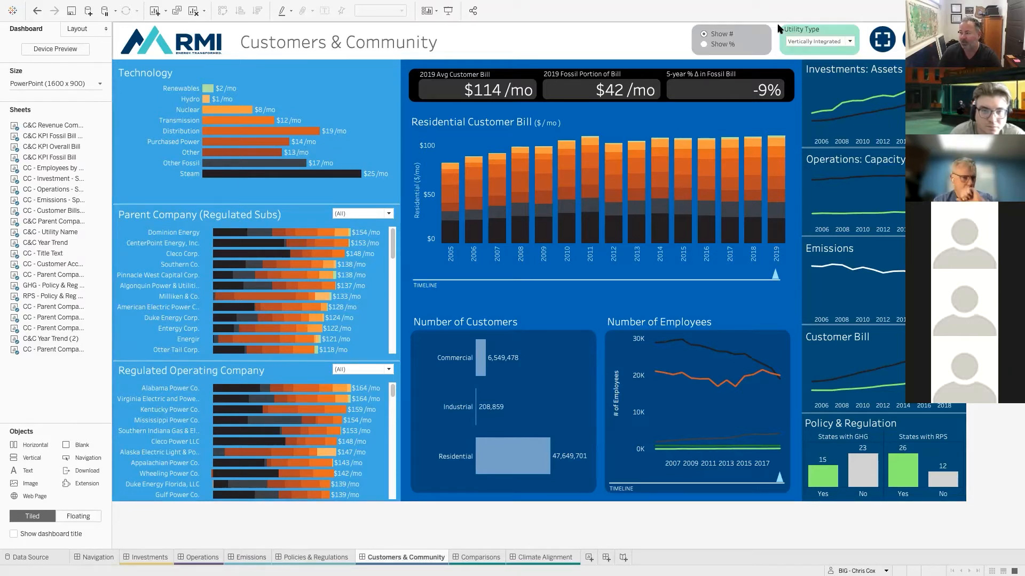
click(703, 47)
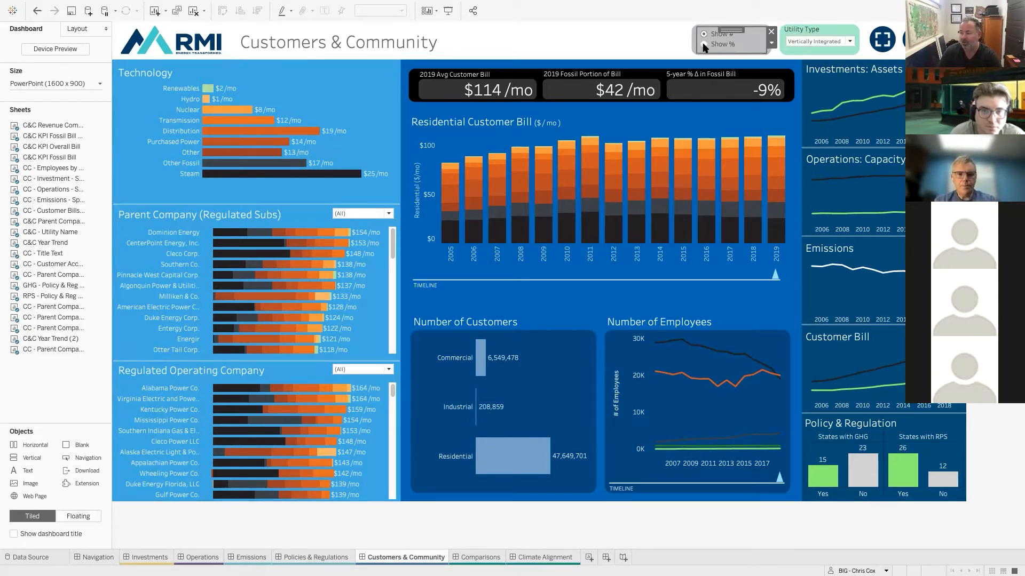
click(705, 45)
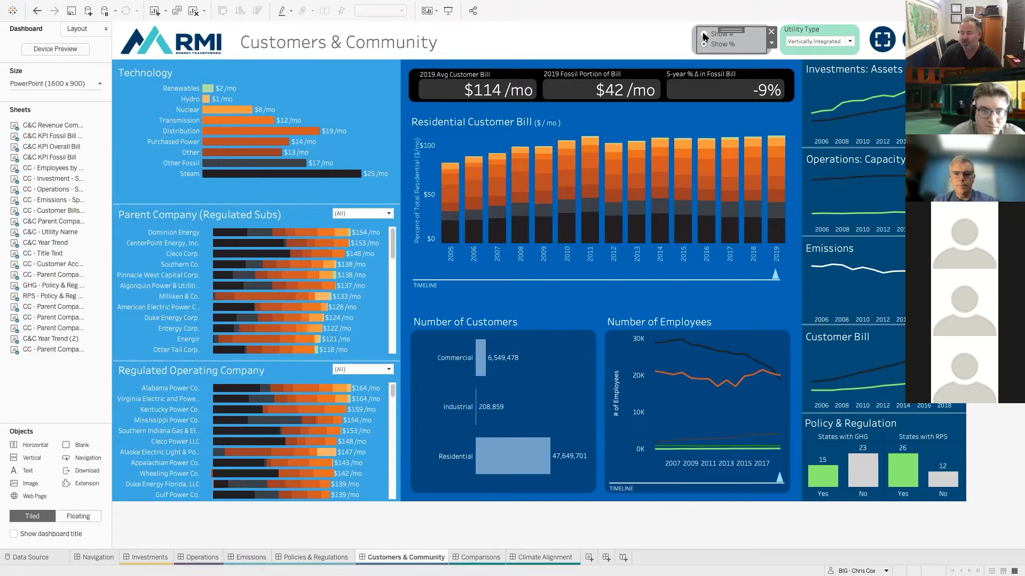
click(703, 34)
click(661, 40)
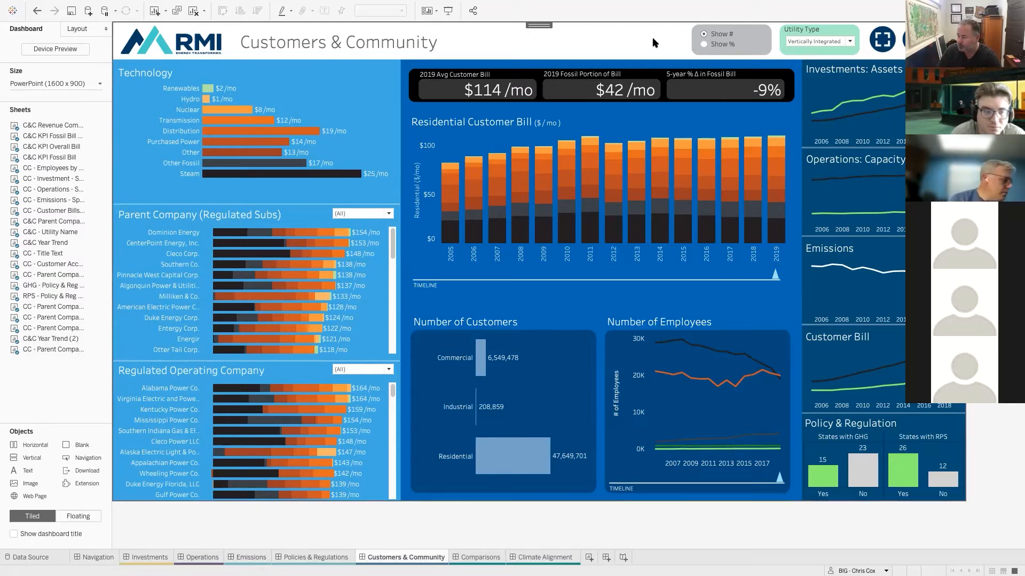
Step: Open the Technology chart's worksheet from the dashboard and set its worksheet shading to bright blue
click(356, 117)
click(402, 98)
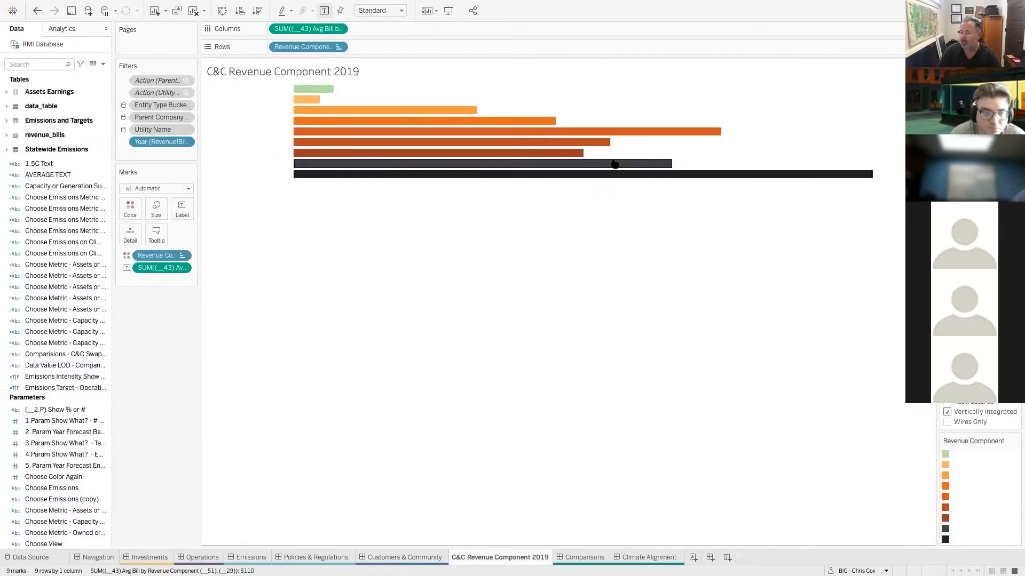
right_click(654, 143)
click(688, 200)
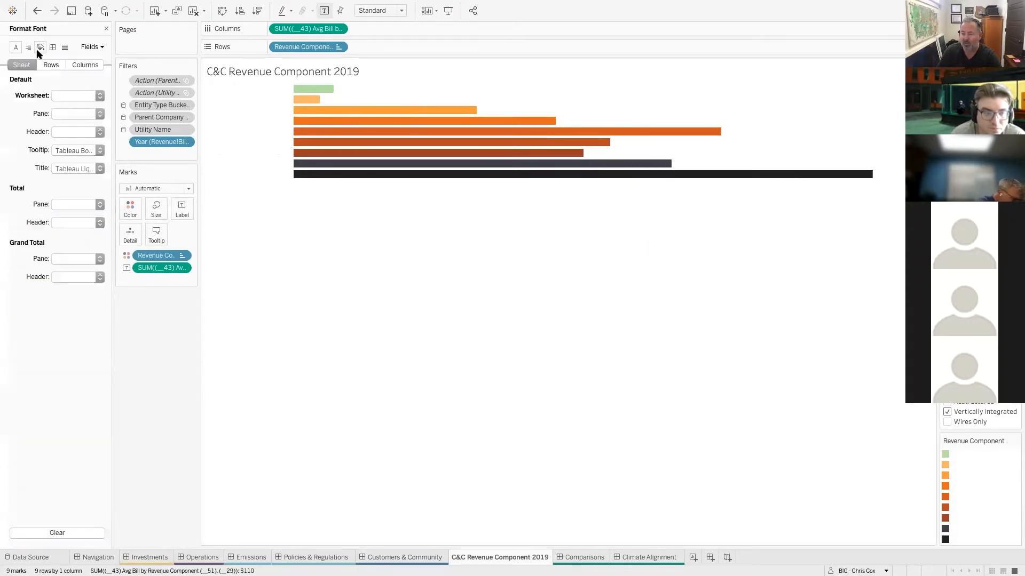
click(40, 47)
click(78, 96)
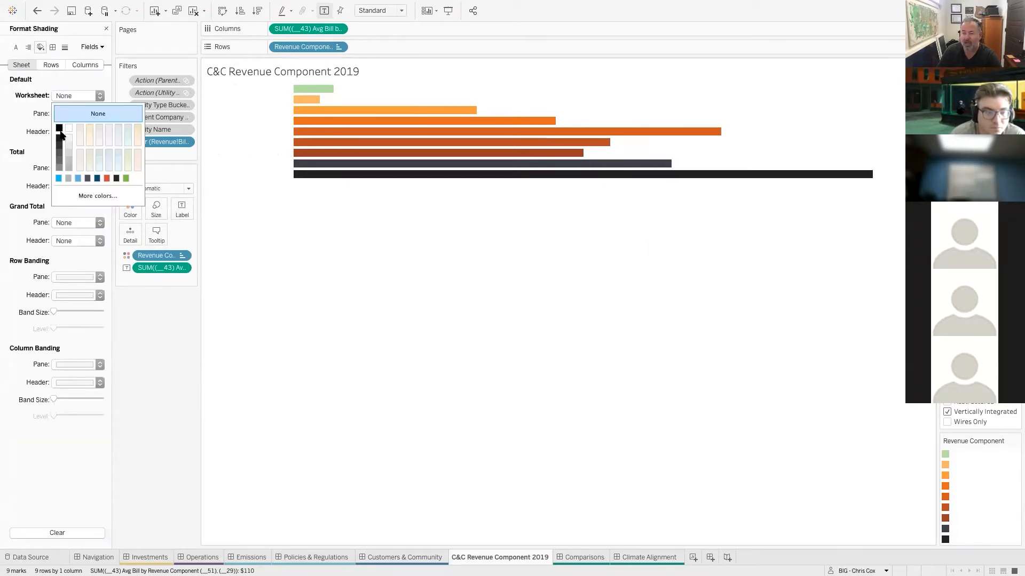
click(59, 178)
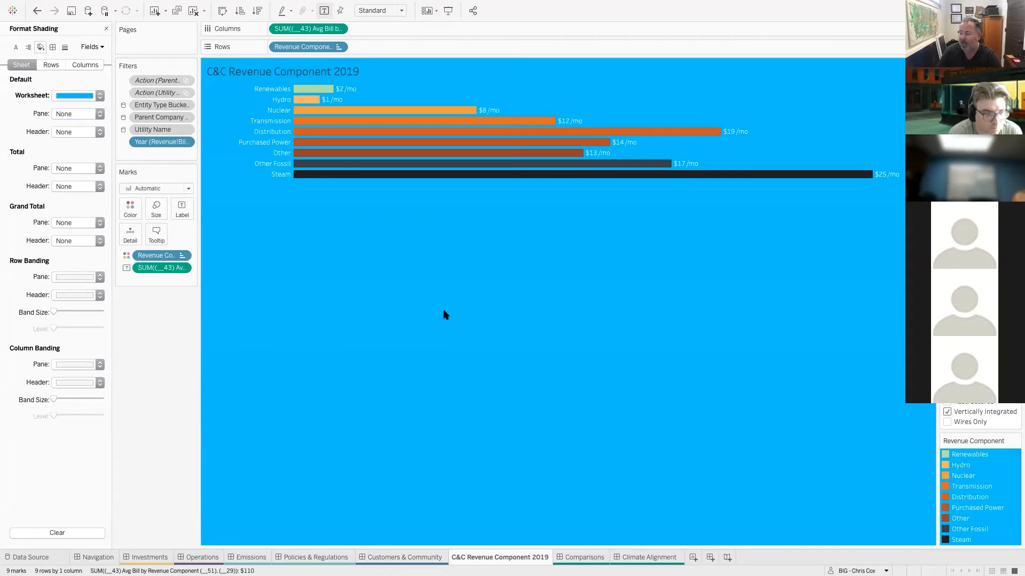
click(106, 29)
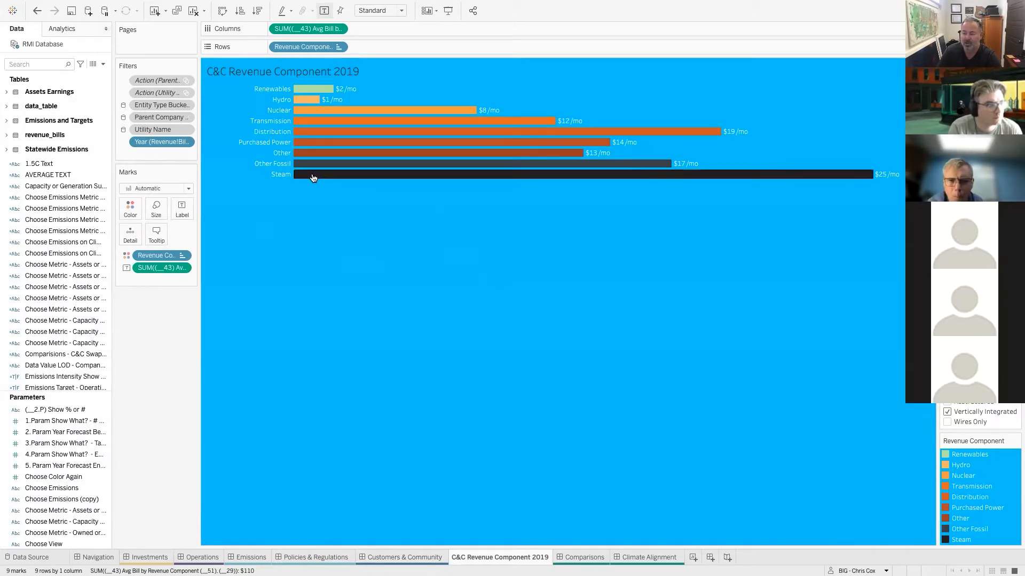
Step: Apply a Percent of Total quick table calculation to the (__43) average bill measure on Columns
click(338, 29)
mouse_move(347, 202)
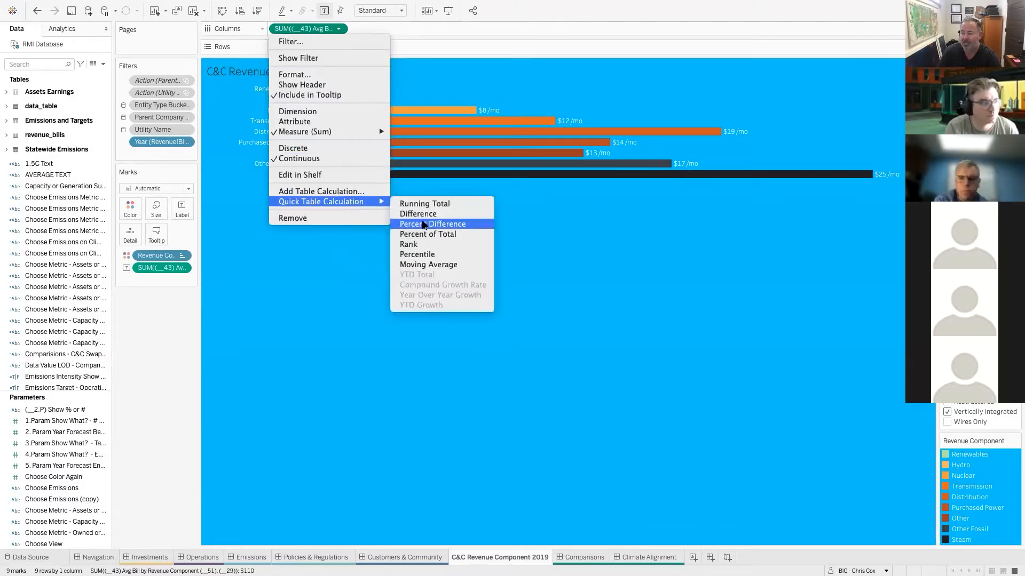
click(441, 235)
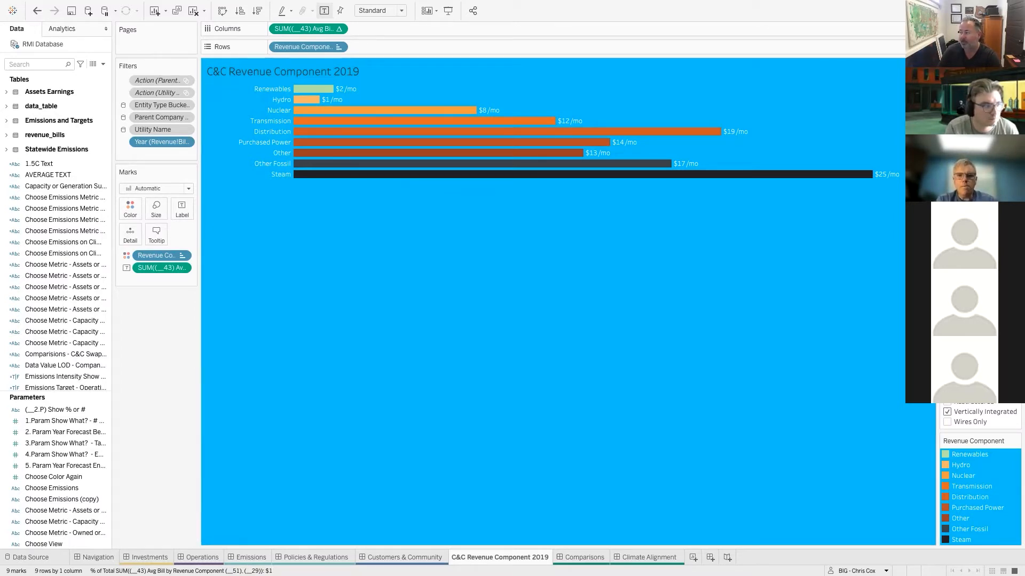
Step: Hide the worksheet's filter and legend cards and show the (__2.P) Show % or # parameter control
click(886, 301)
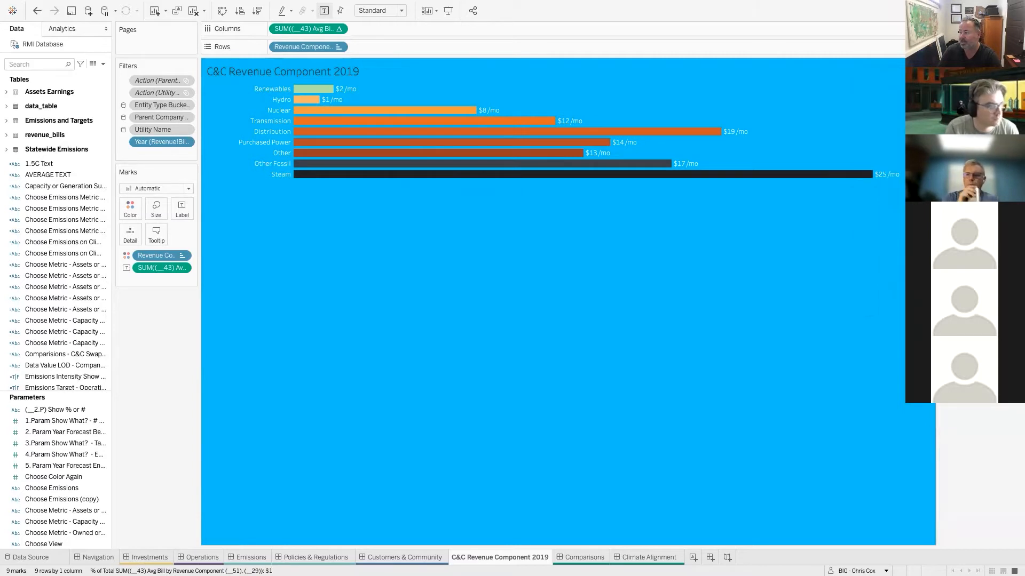
click(1014, 64)
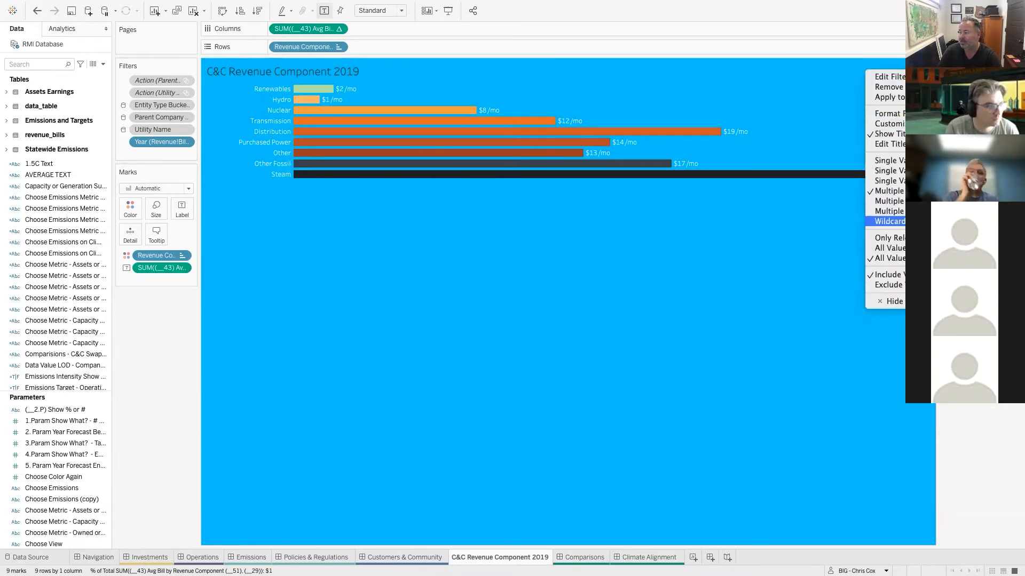
click(888, 301)
click(62, 412)
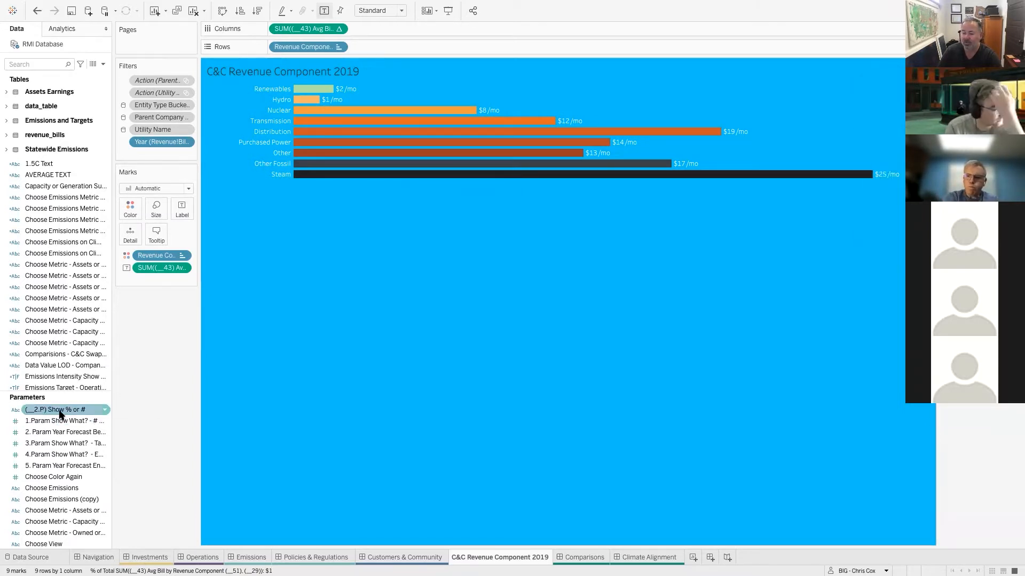
right_click(61, 411)
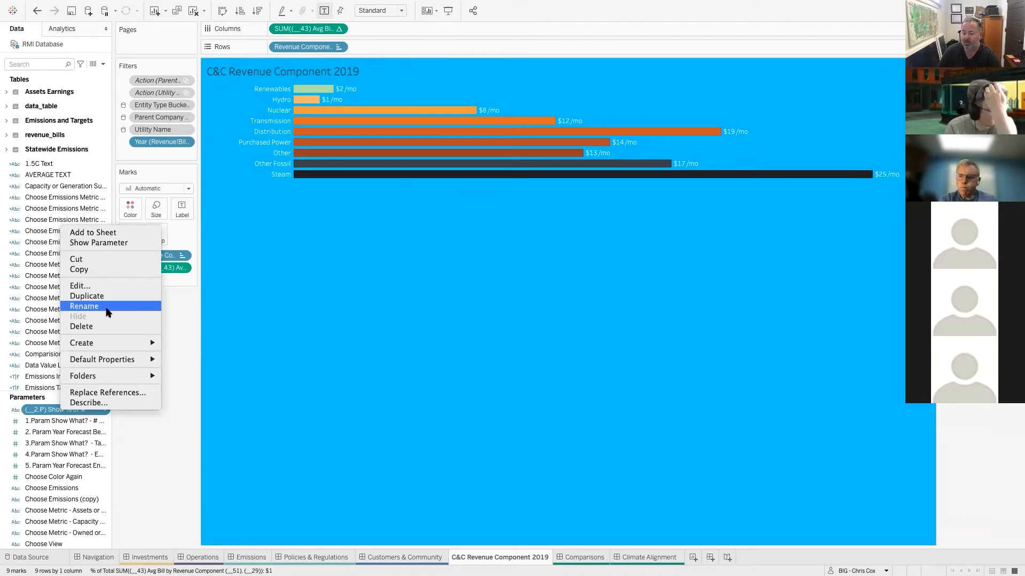
click(101, 245)
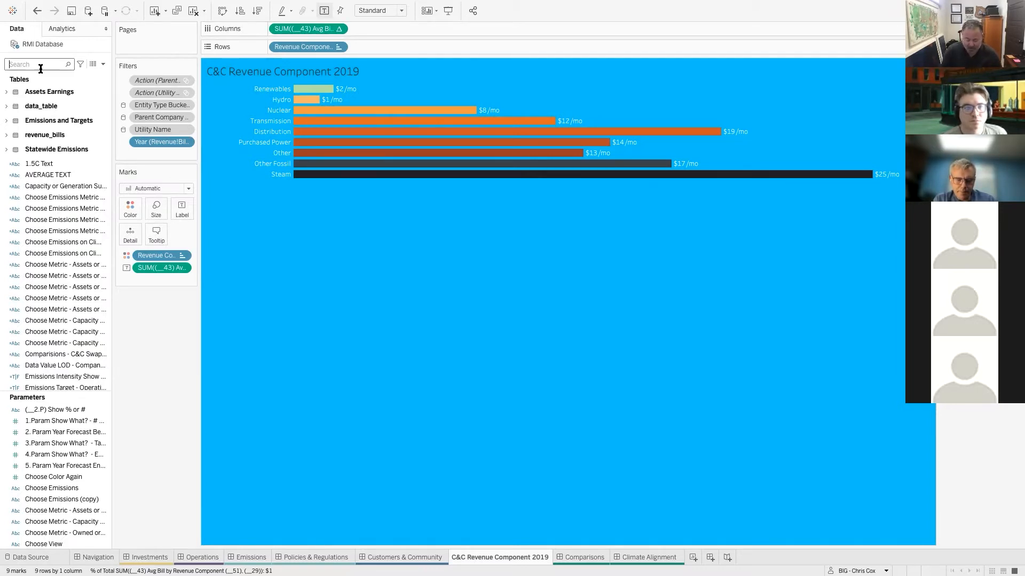
Step: Search the data fields for __43 and change the (__43a) Avg Bill by Revenue Component field's name prefix to (__99a)
text(3)
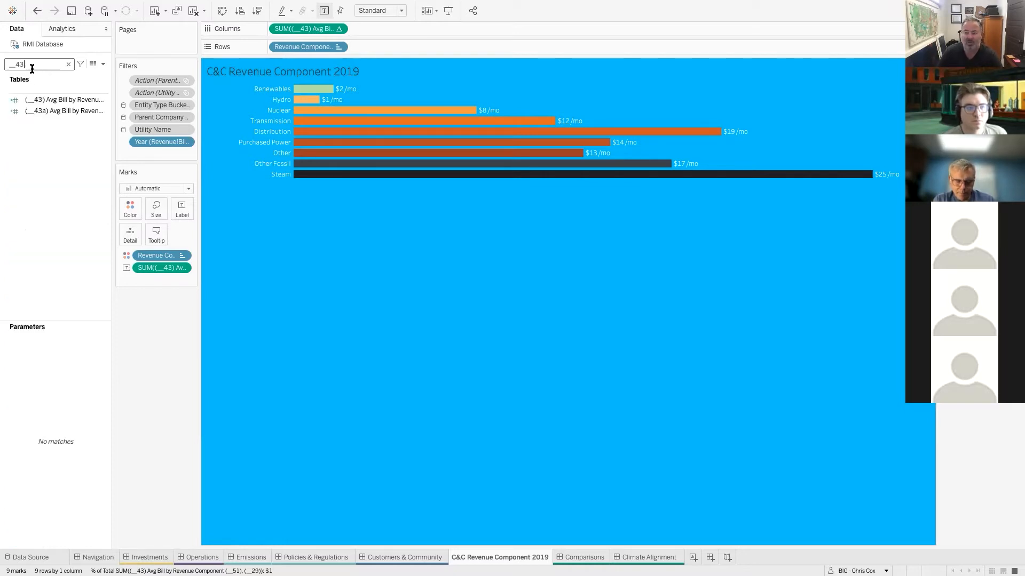
drag(112, 127, 203, 126)
click(50, 110)
right_click(41, 112)
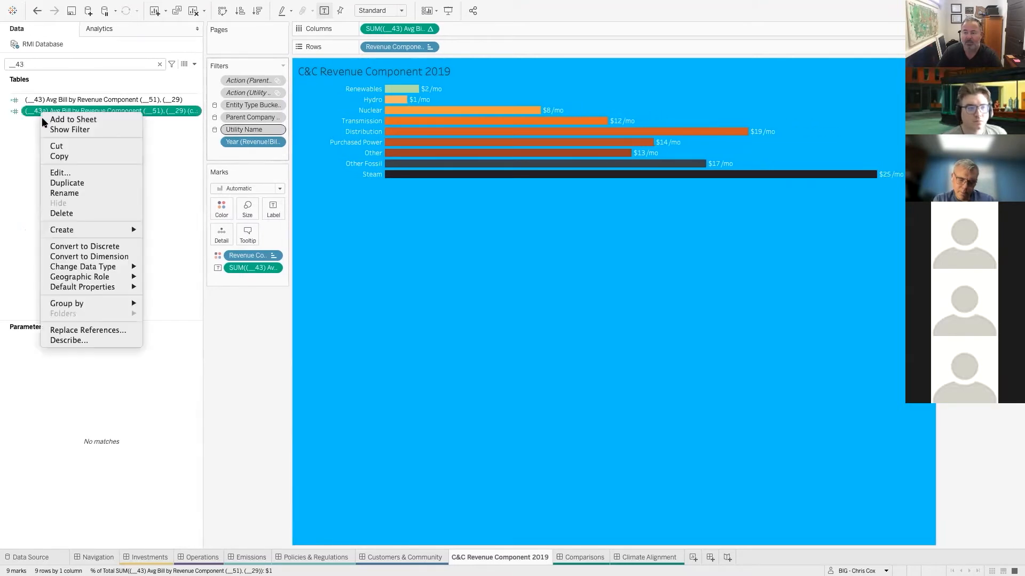
click(60, 172)
click(201, 240)
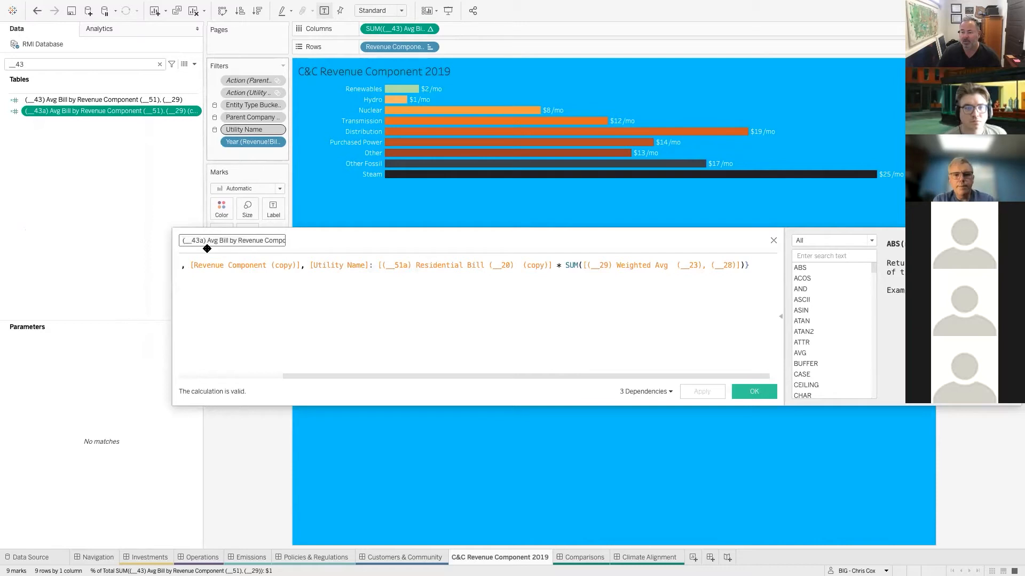
key(BackSpace)
key(BackSpace)
text(99)
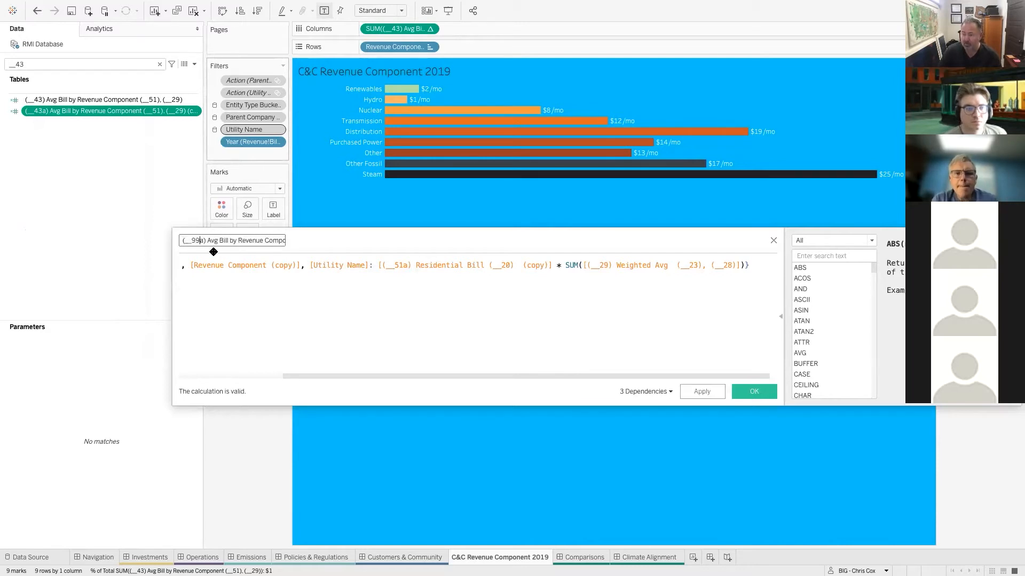
click(754, 392)
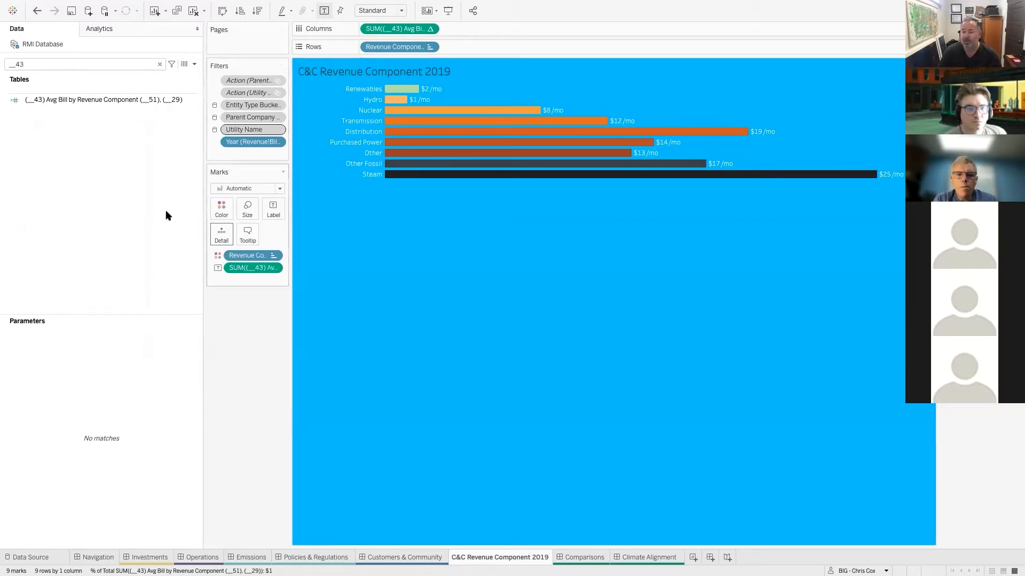
drag(101, 101, 399, 31)
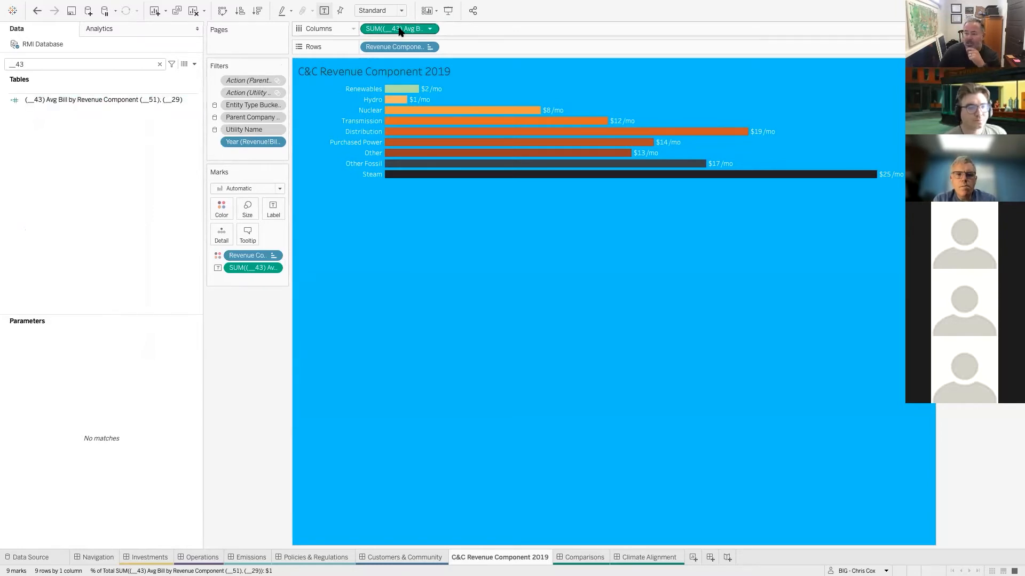
click(37, 102)
click(60, 130)
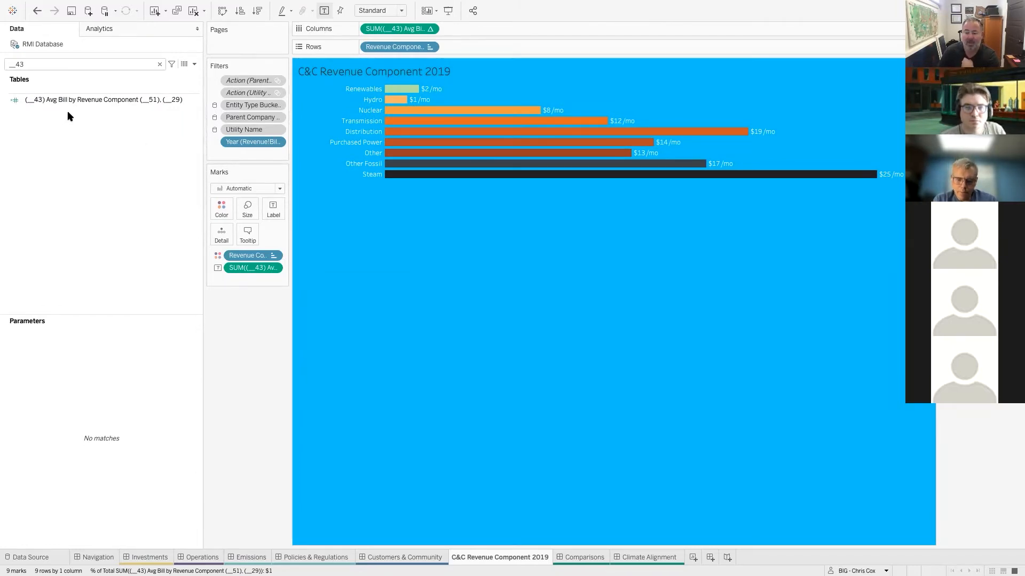
click(52, 104)
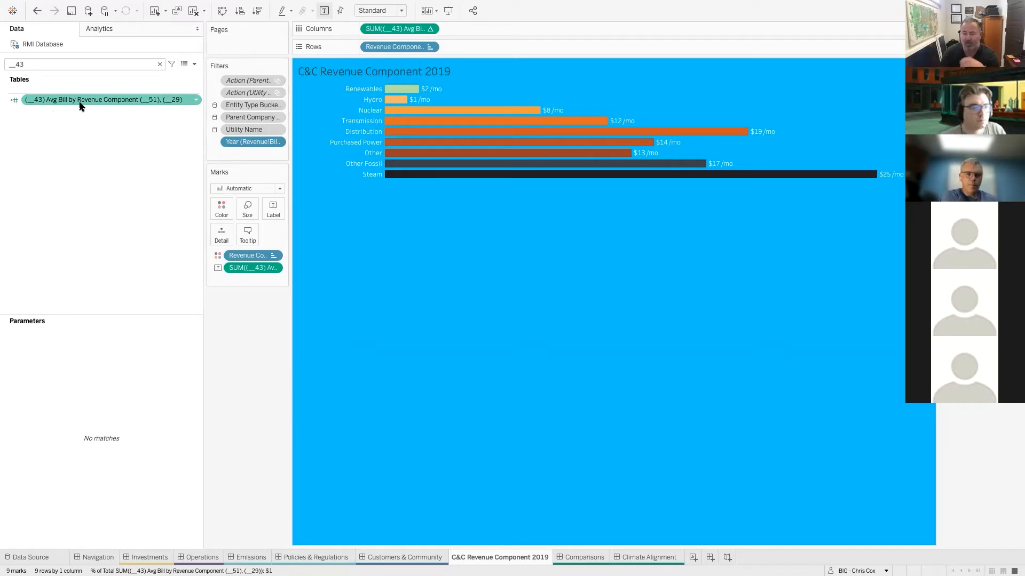
drag(81, 106, 172, 135)
Step: Review the full FIXED formula of the (__43) Avg Bill by Revenue Component calculation and close it unchanged
click(151, 106)
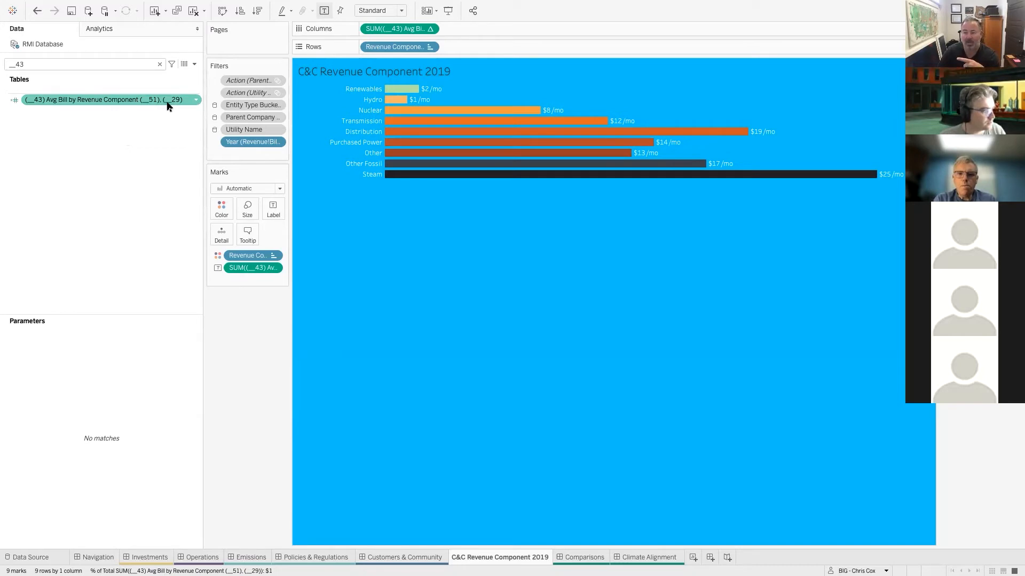
right_click(111, 104)
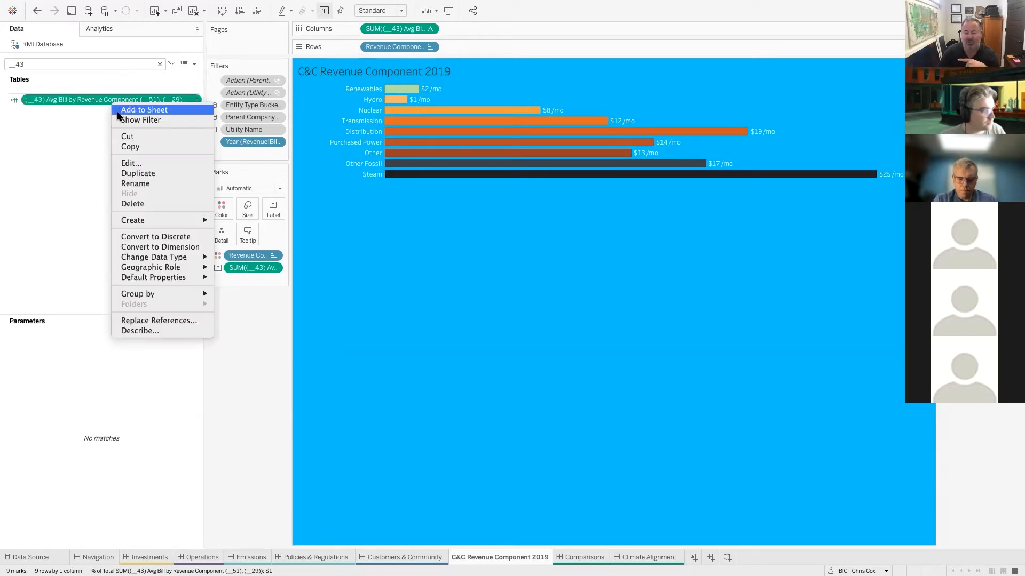
click(139, 163)
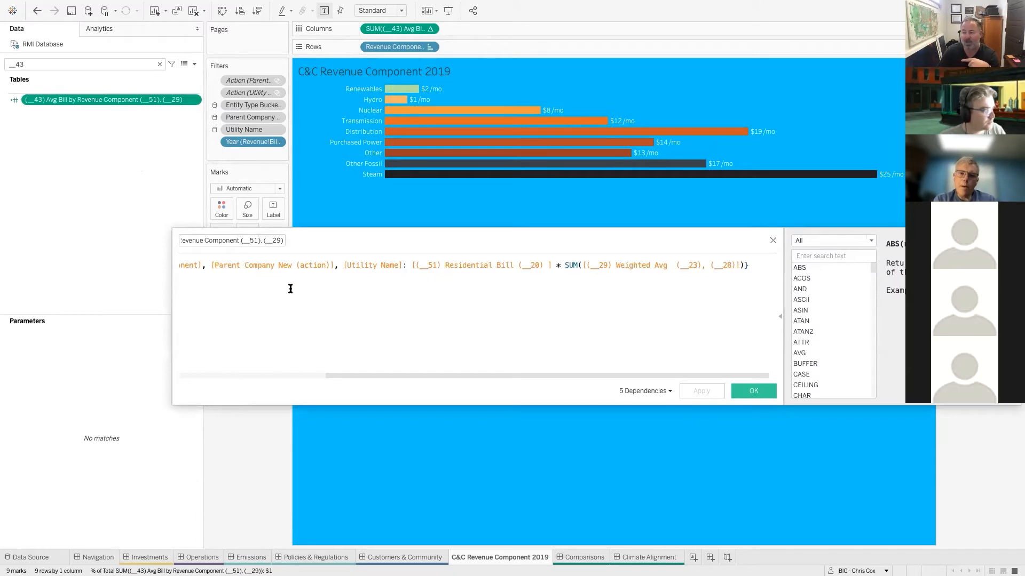
drag(389, 375, 195, 375)
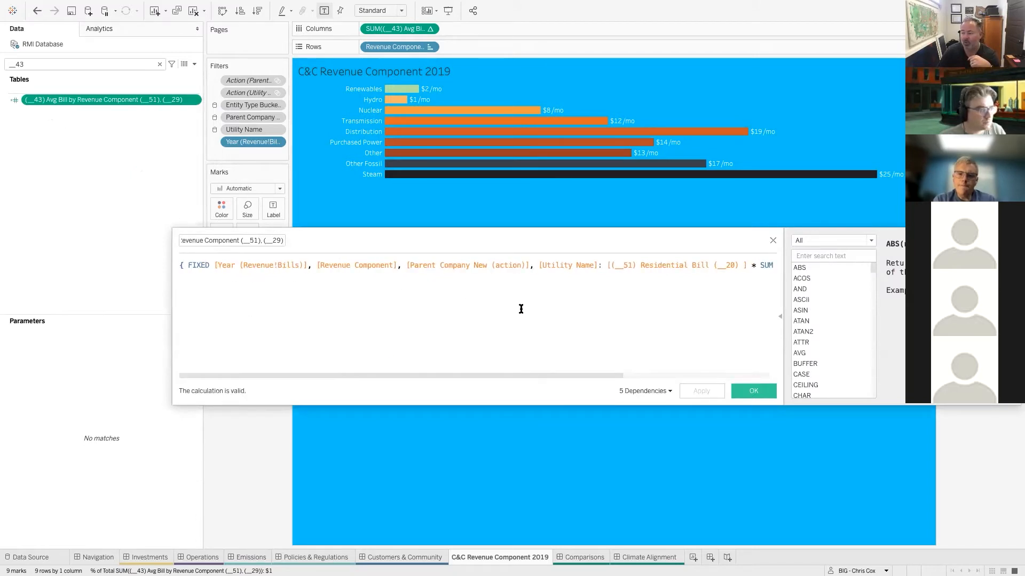
drag(553, 376, 694, 376)
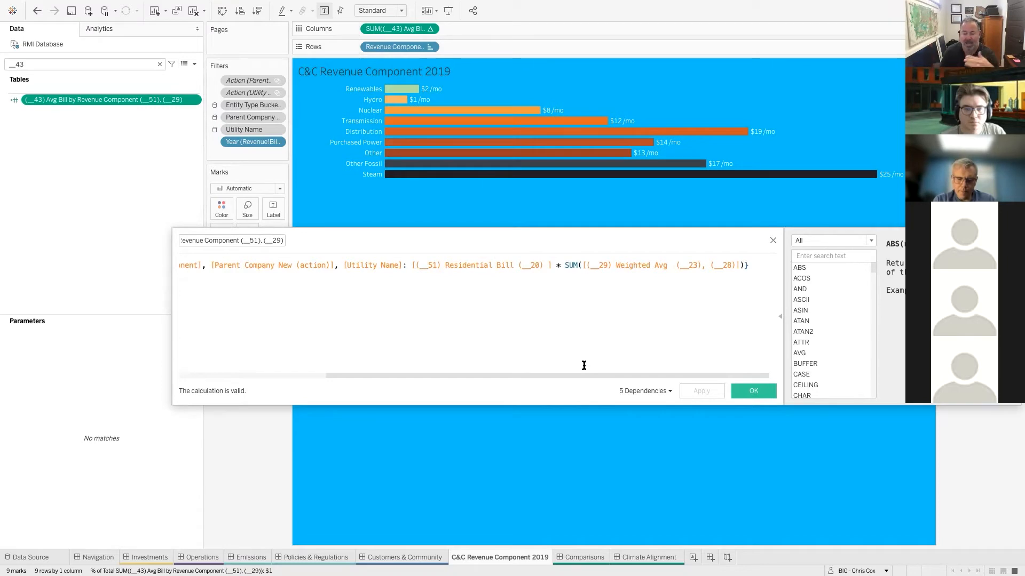
drag(584, 376, 438, 376)
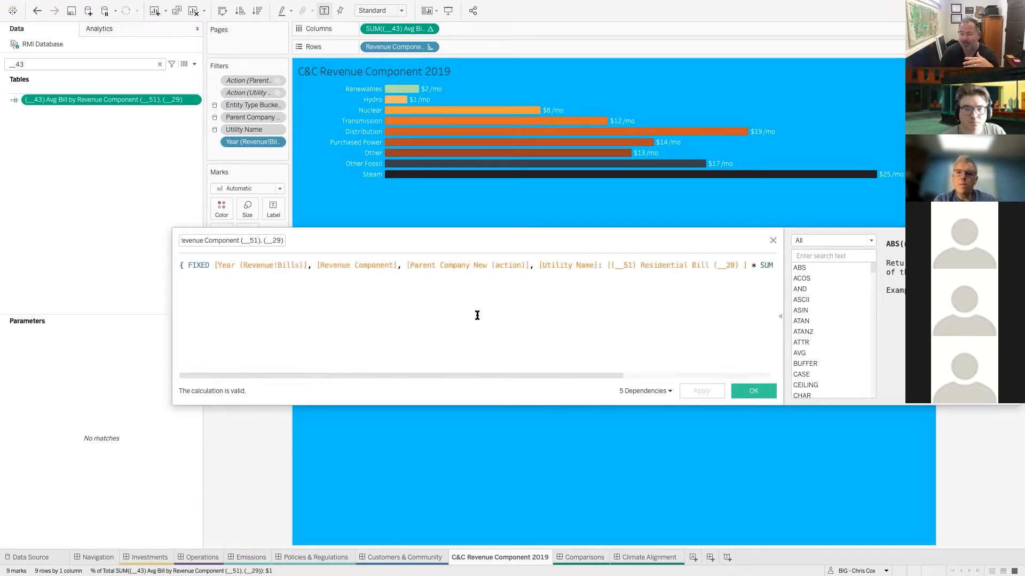
click(772, 241)
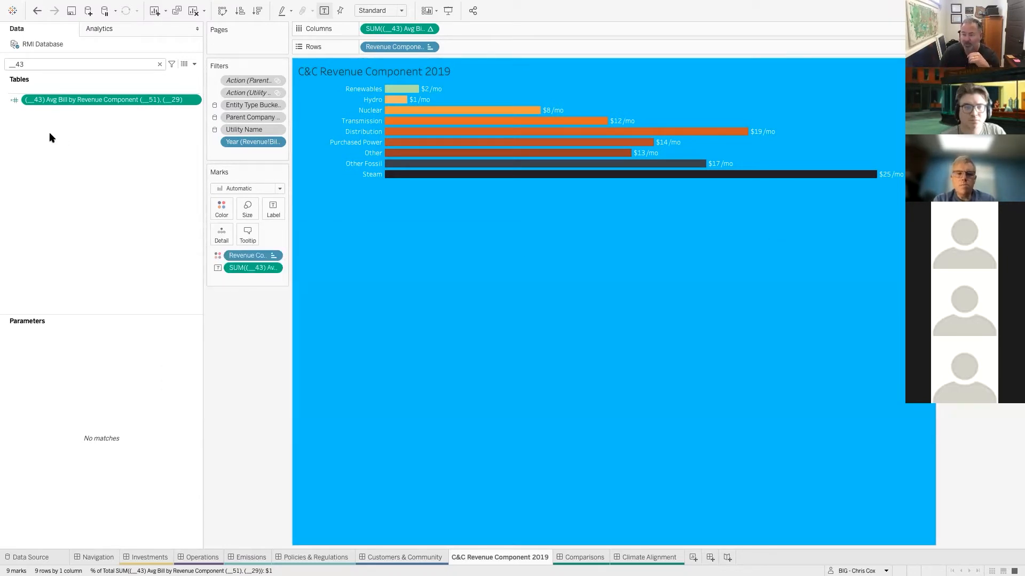
Step: Duplicate the (__43) Avg Bill by Revenue Component (__51), (__29) calculated field
click(45, 131)
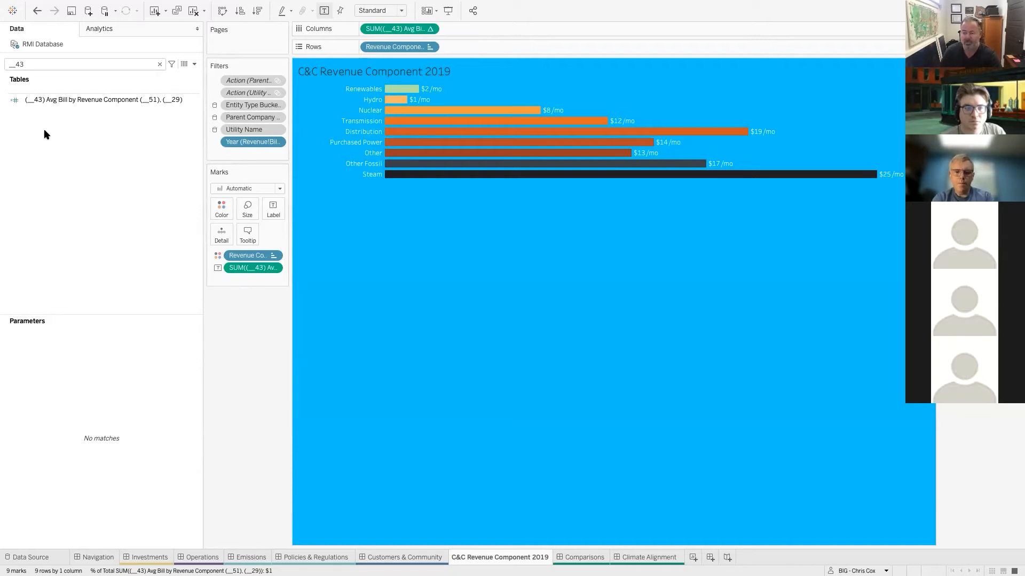
click(66, 100)
right_click(68, 101)
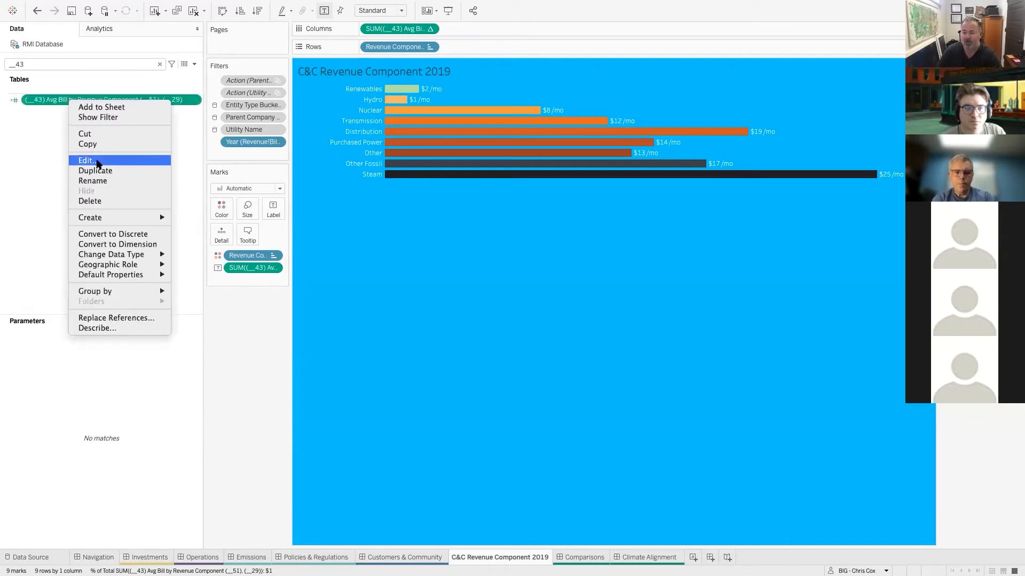
click(98, 170)
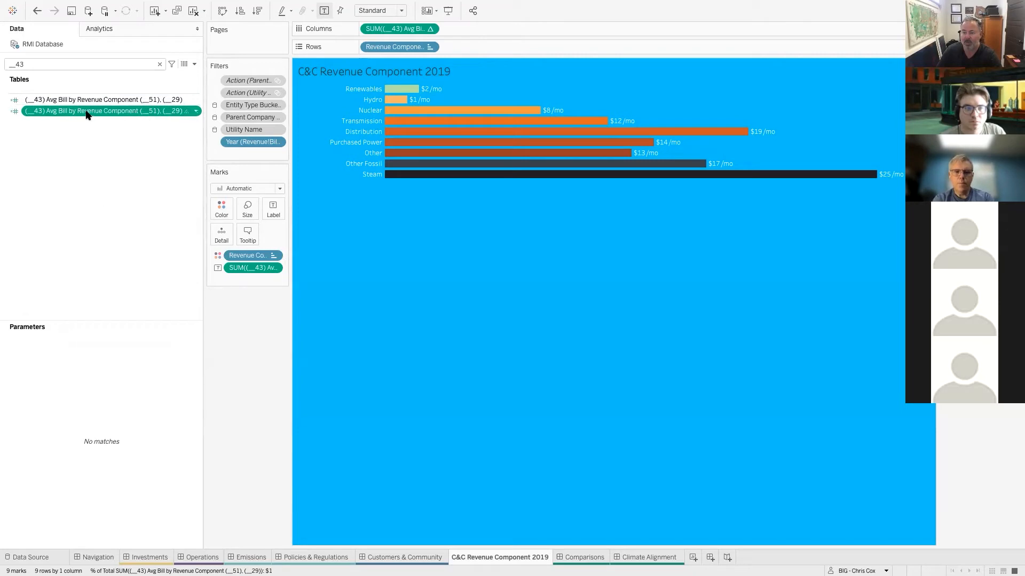
Step: Open the copied (__43) Avg Bill by Revenue Component calculation and replace its whole formula with the placeholder 1
right_click(88, 113)
click(114, 171)
click(268, 264)
key(ctrl+a)
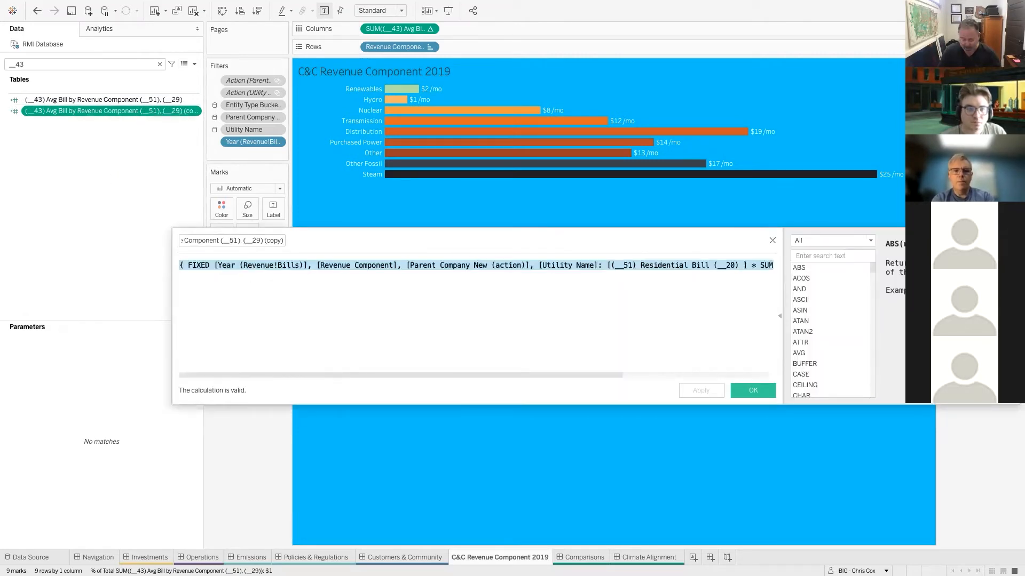
text(1)
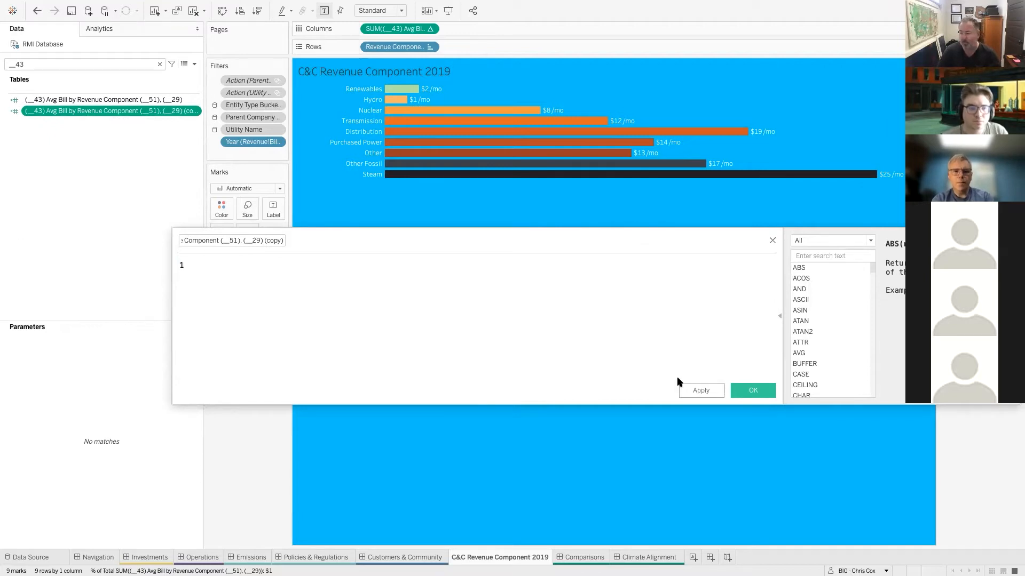
Step: Rename the copied calculation (__43#) Avg Bill by Revenue Component (__43) and save it
drag(231, 241, 318, 242)
text(43)
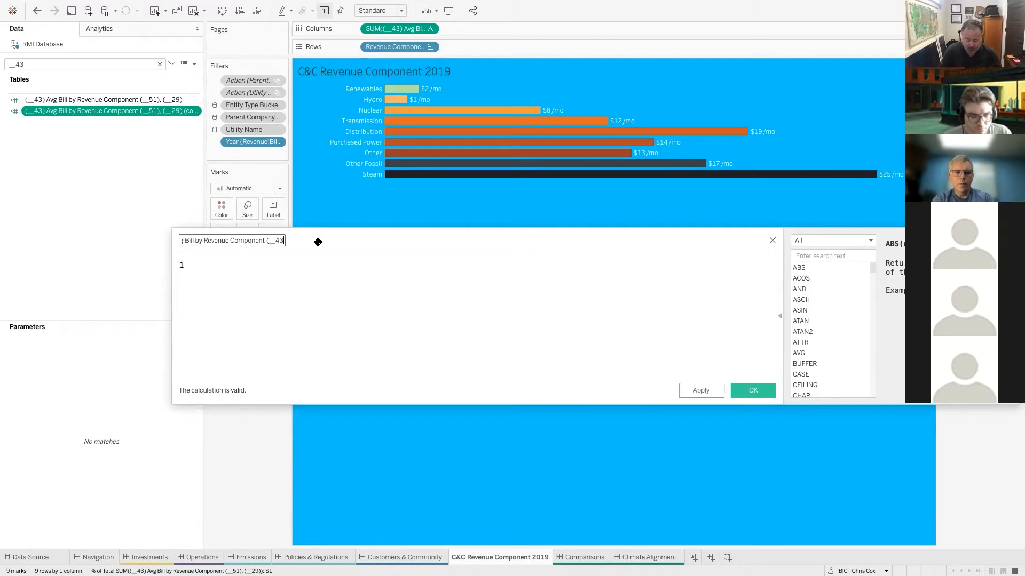
key(Tab)
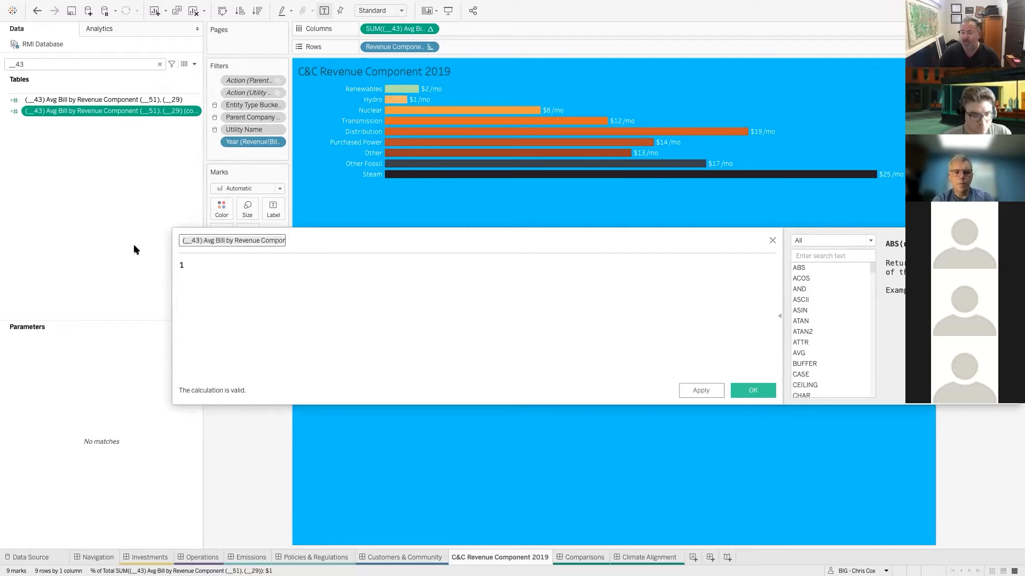
click(199, 241)
text(#)
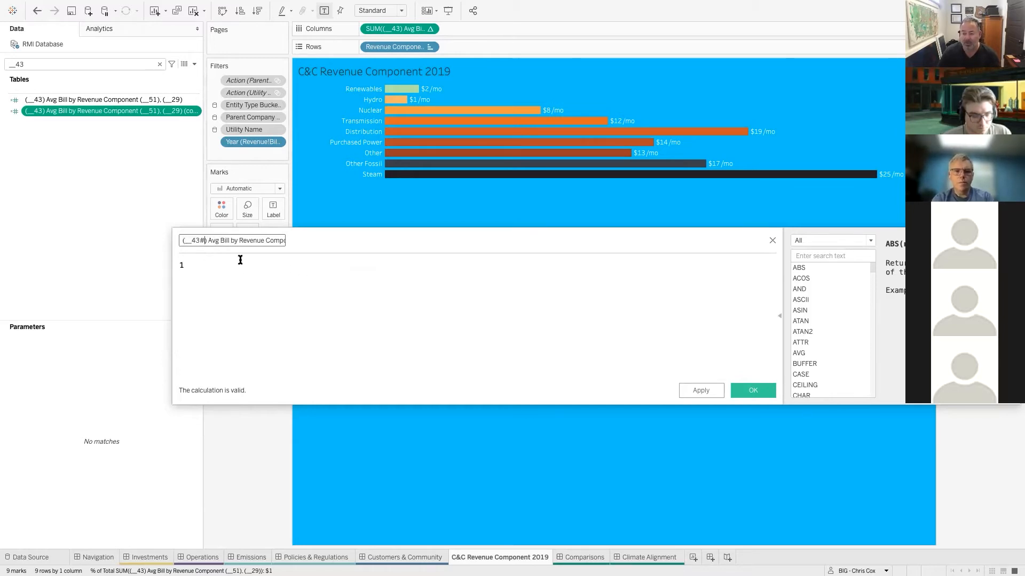
click(747, 392)
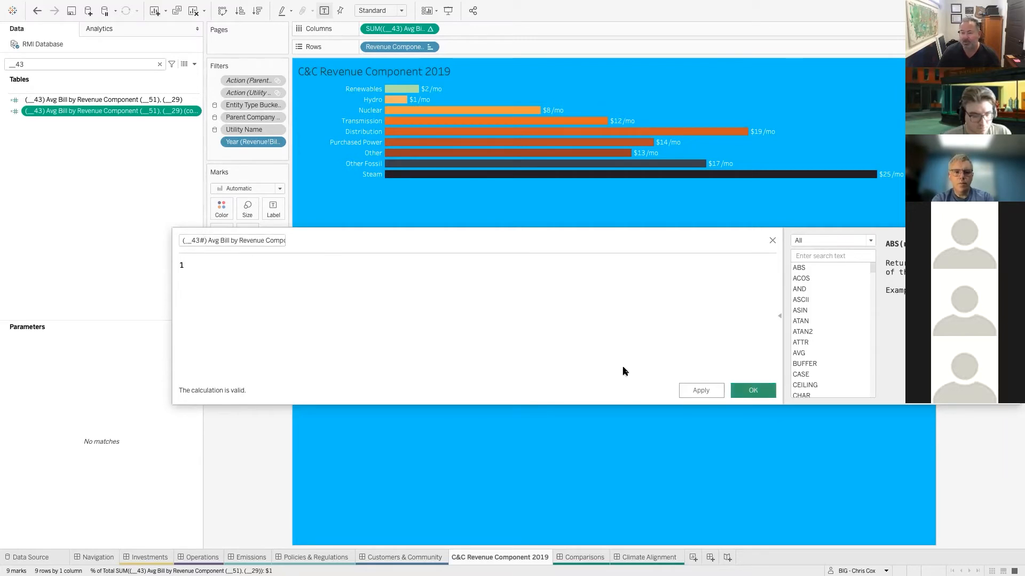
Step: Duplicate the (__43#) Avg Bill by Revenue Component (__43) field and remove the (copy) suffix from the duplicate's name
right_click(80, 114)
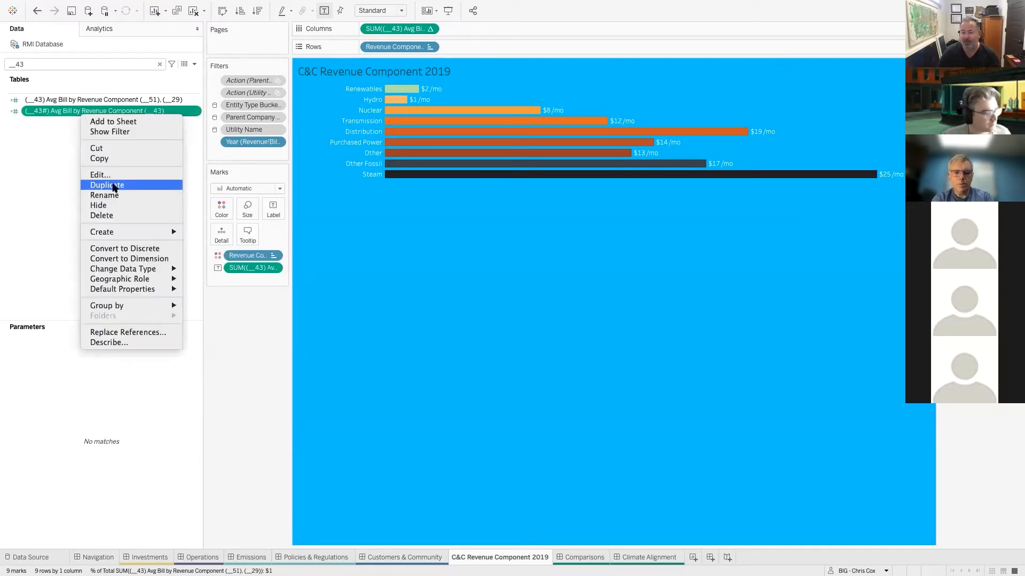
click(113, 185)
right_click(74, 123)
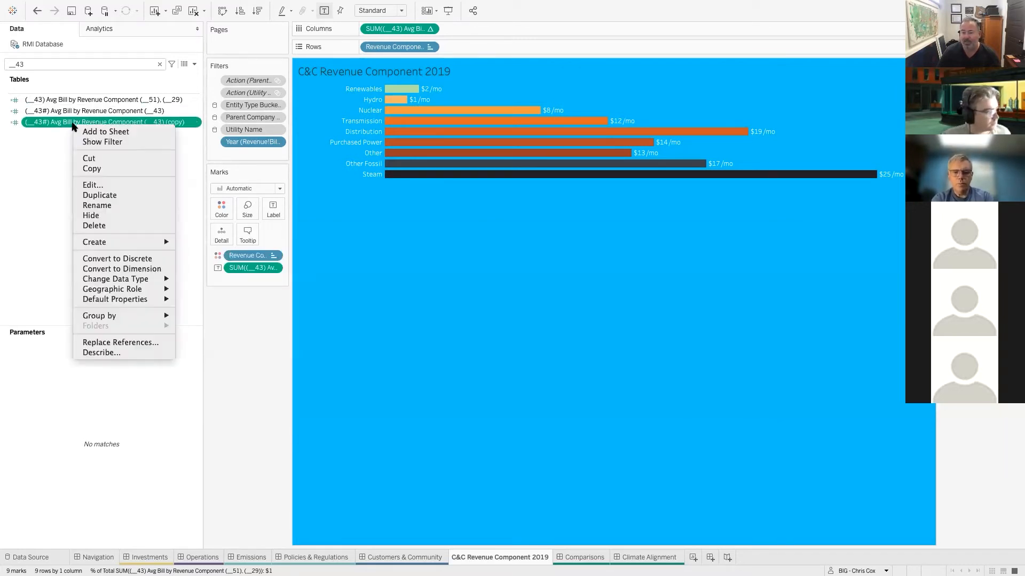
click(93, 184)
click(243, 240)
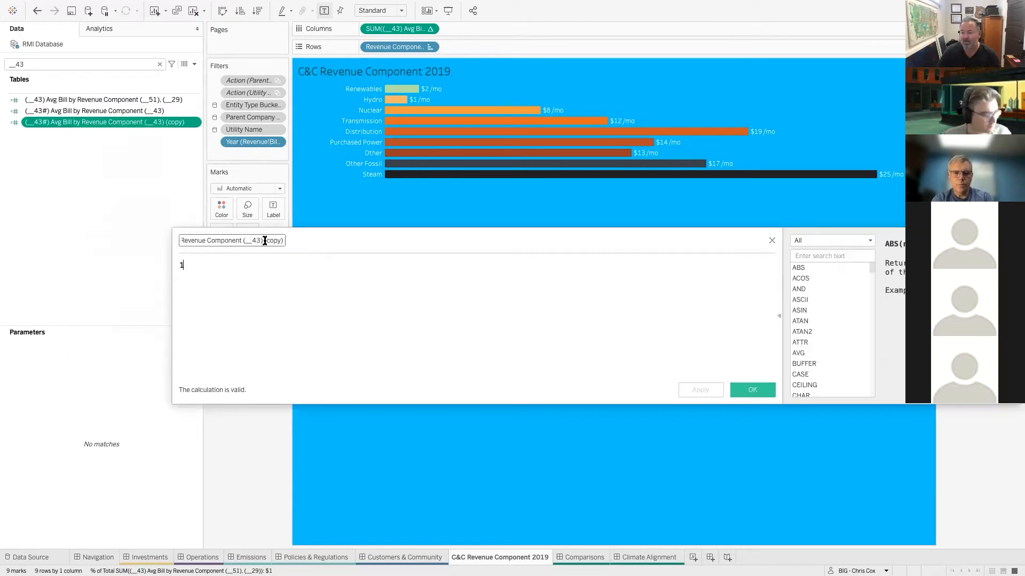
key(BackSpace)
key(BackSpace)
key(BackSpace)
key(BackSpace)
key(BackSpace)
key(BackSpace)
key(BackSpace)
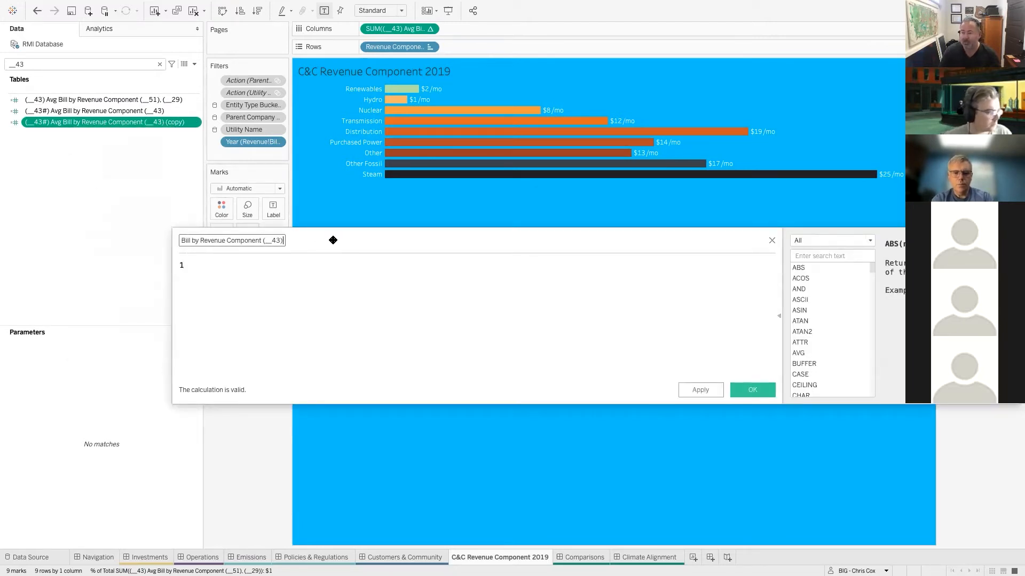
Step: Change the duplicate's name prefix to (__43%) and save the calculation
click(93, 245)
click(202, 240)
key(BackSpace)
text(%) Avg)
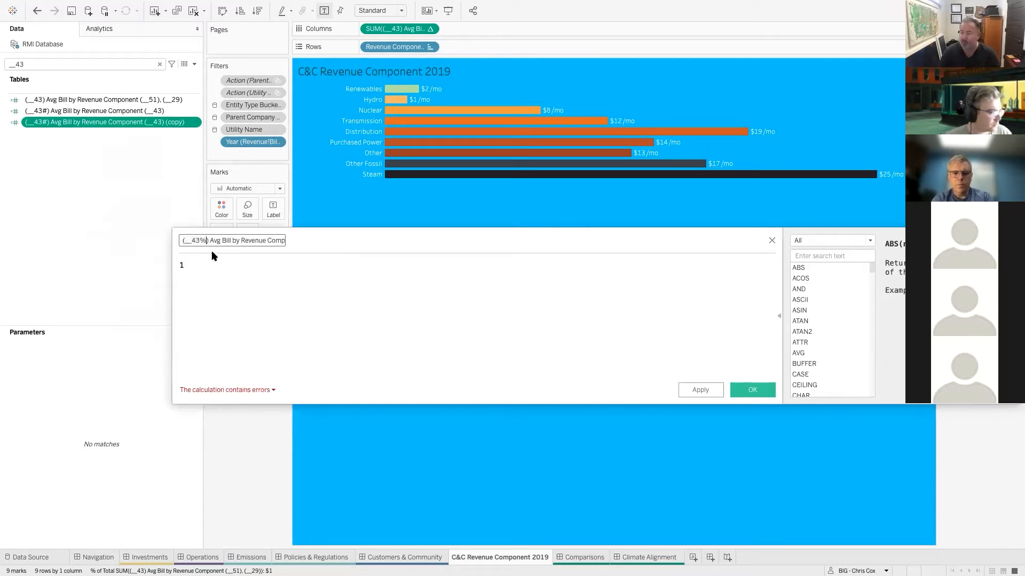
click(748, 390)
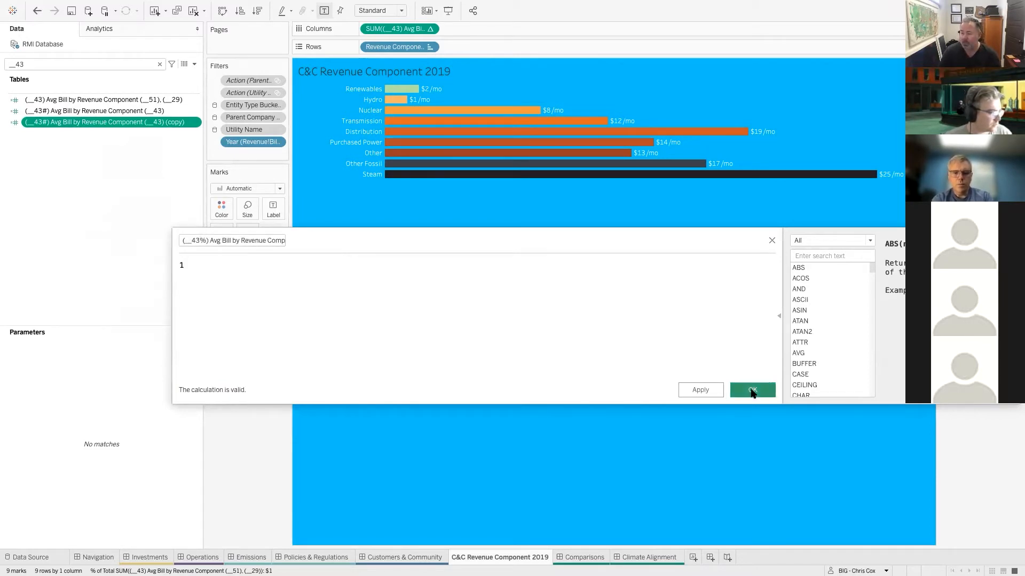
Step: Replace the (__43#) calculation's placeholder with the Marks card's SUM([(__43) Avg Bill by Revenue Component (__51), (__29)]) expression and save
right_click(113, 111)
click(134, 172)
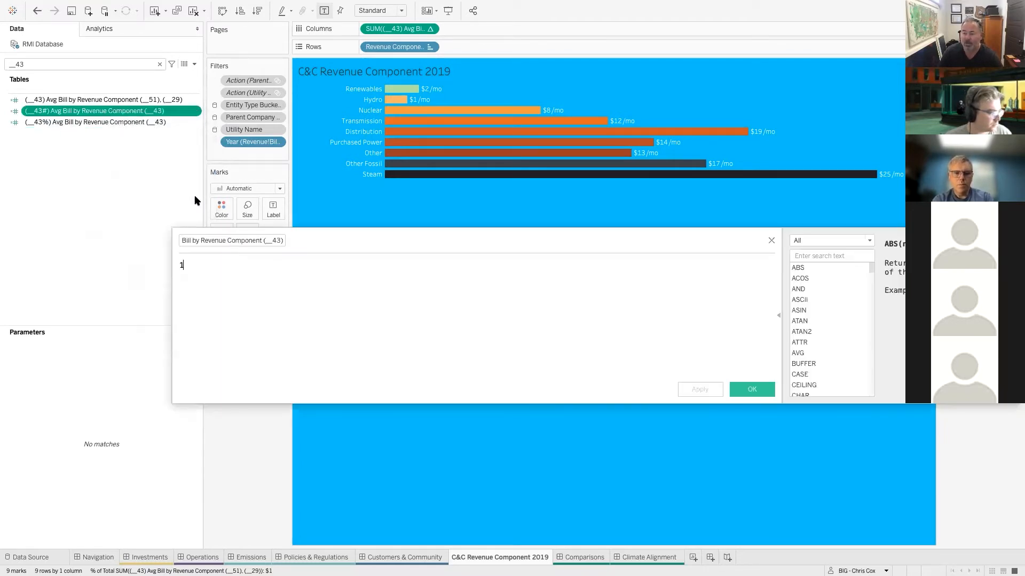
drag(186, 266, 170, 269)
key(BackSpace)
drag(172, 274, 409, 279)
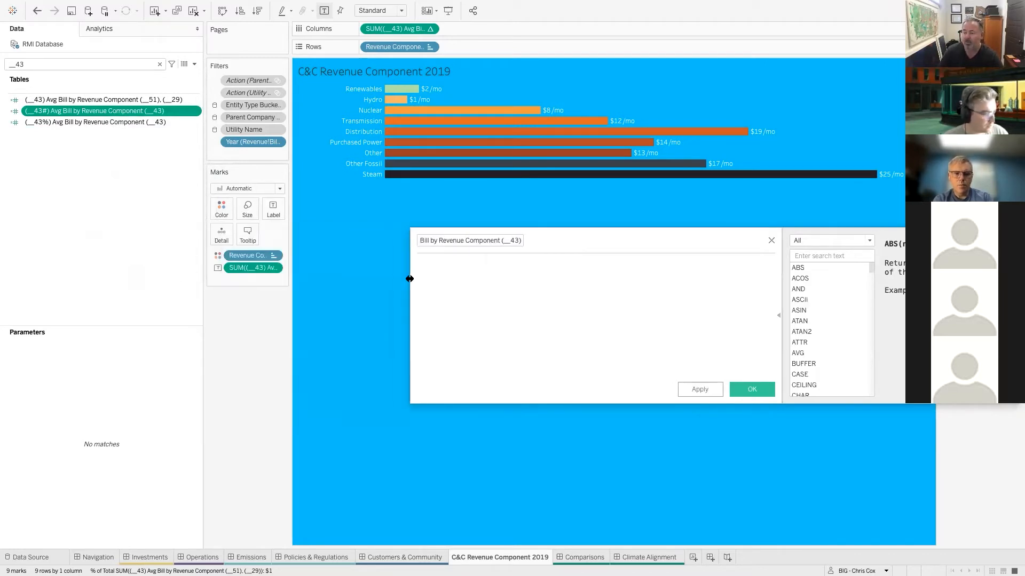
drag(253, 268, 533, 280)
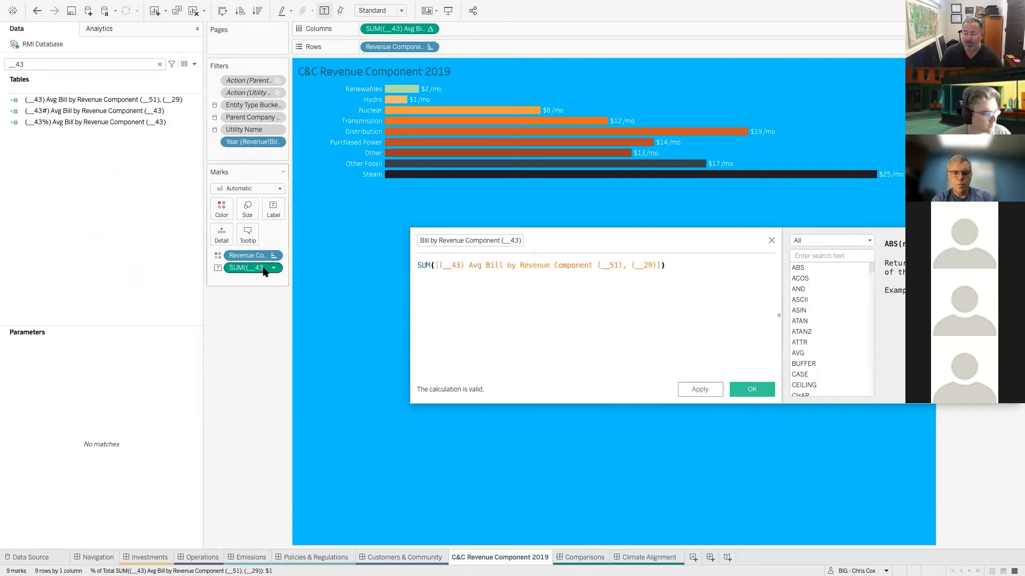
click(751, 389)
Step: Replace the (__43%) calculation's placeholder with the Columns percent-of-total expression, SUM of the (__43) field divided by TOTAL of that SUM, and save
click(100, 113)
click(101, 122)
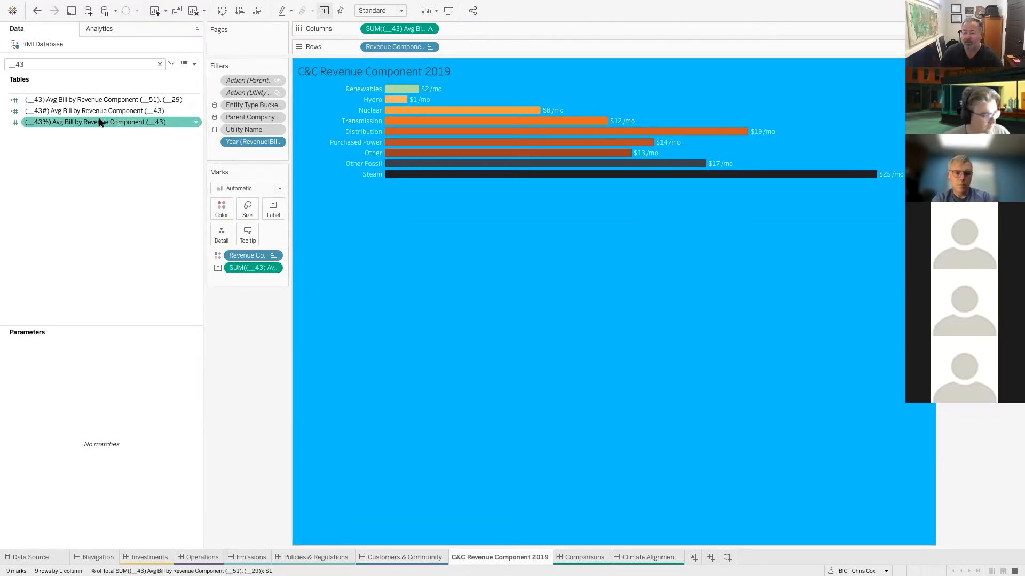
right_click(101, 122)
click(119, 182)
key(BackSpace)
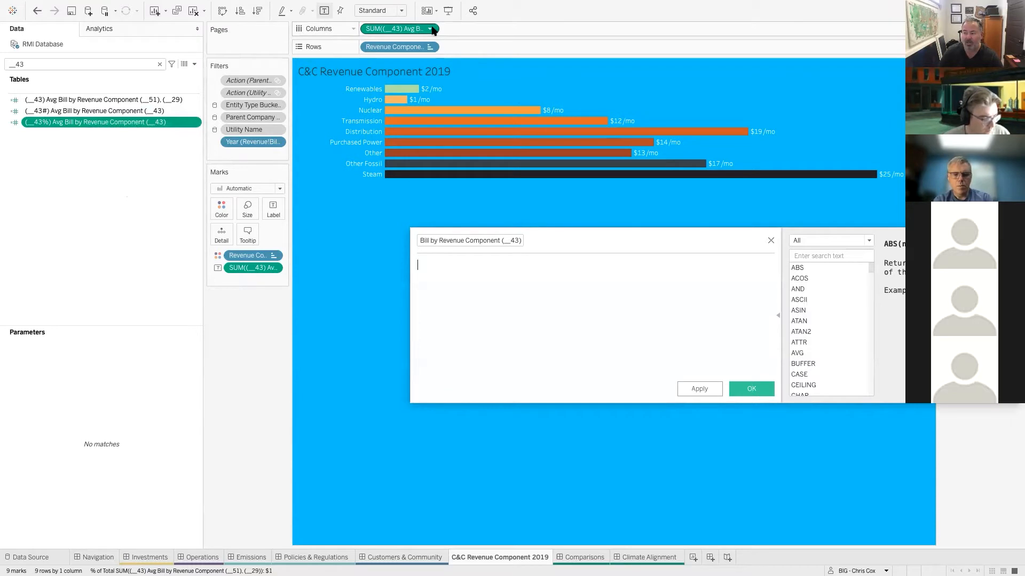
click(429, 29)
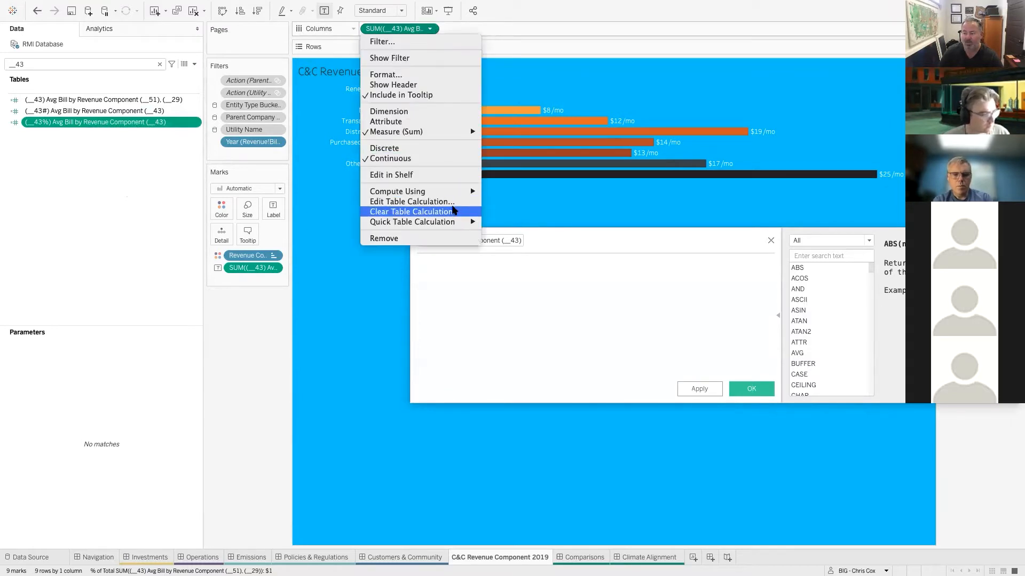
click(508, 15)
drag(405, 33, 508, 285)
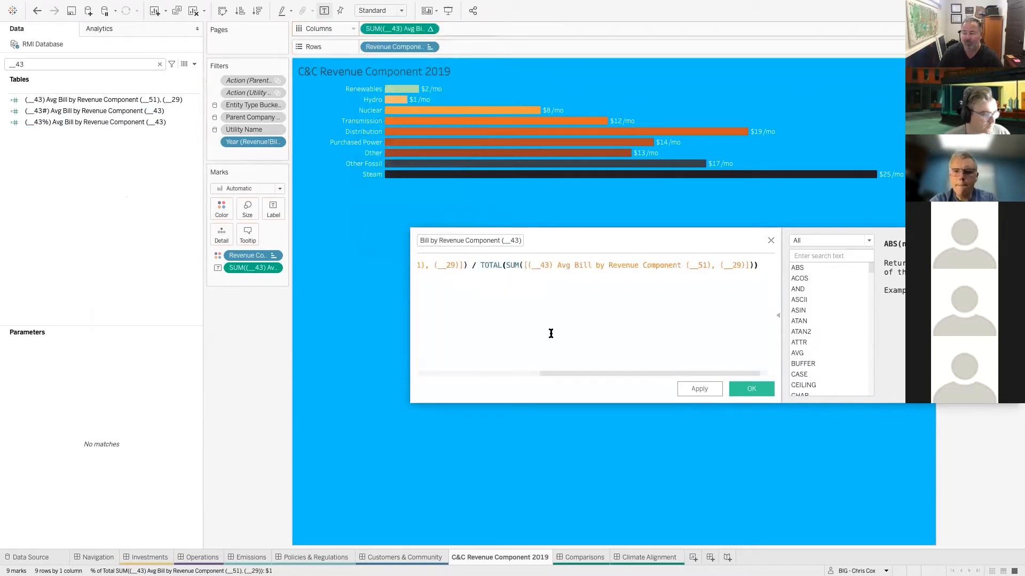
drag(540, 362, 408, 363)
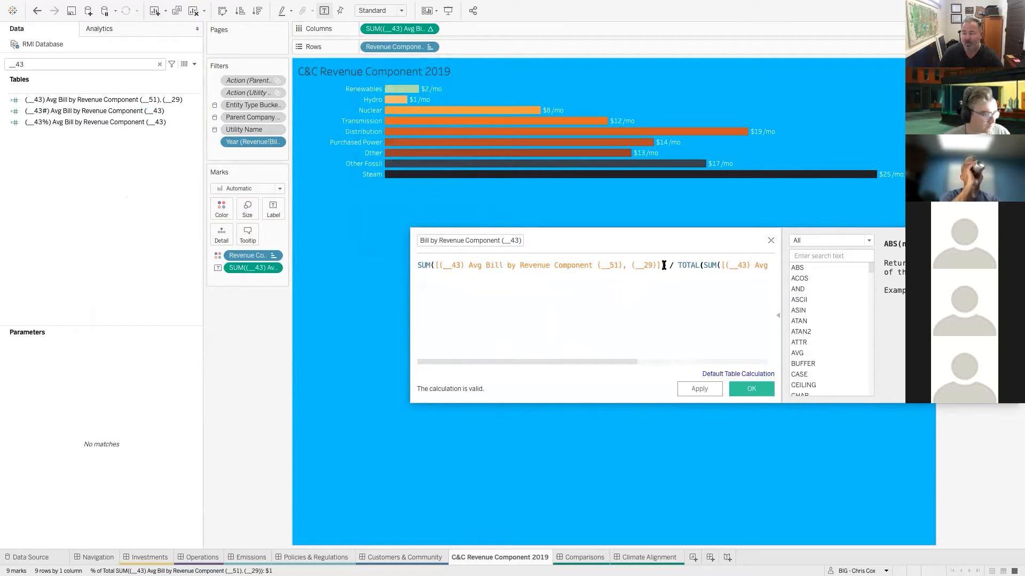
double_click(687, 265)
click(692, 314)
click(747, 389)
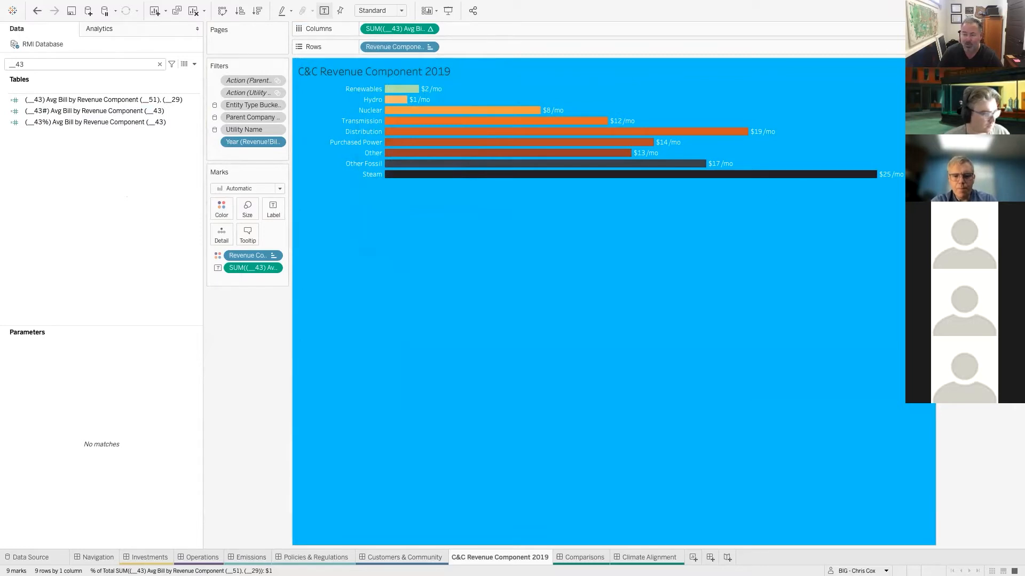
click(89, 112)
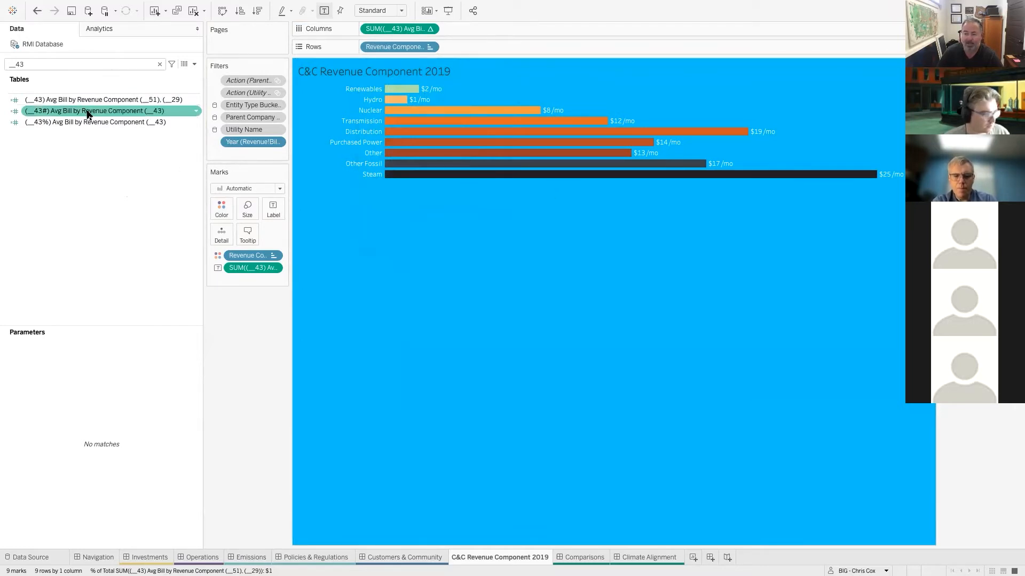
right_click(89, 114)
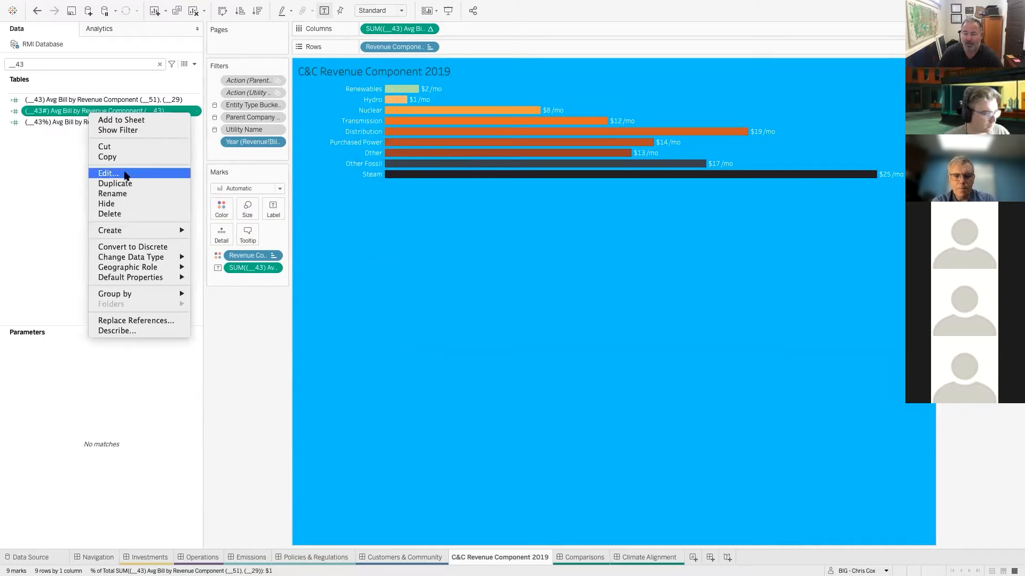
click(53, 200)
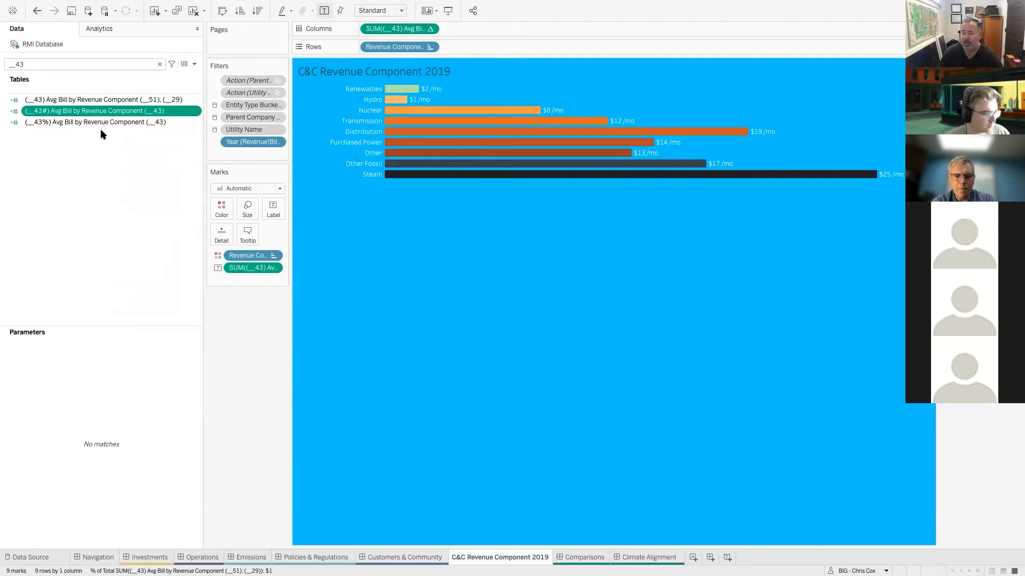
Step: Open the (__43#) calculation for editing and start an If statement on a new line above the SUM expression
right_click(107, 115)
click(138, 172)
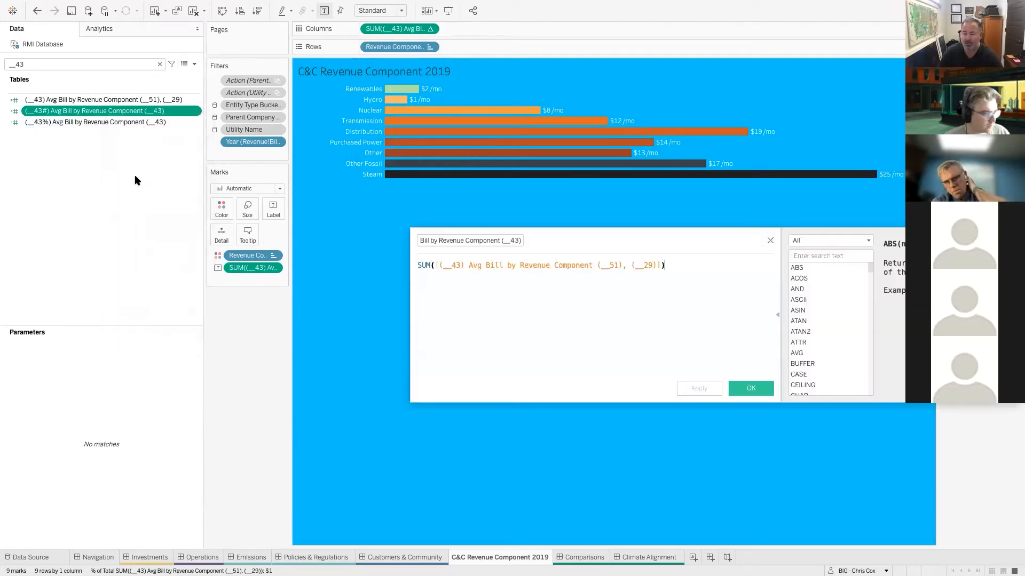
click(417, 265)
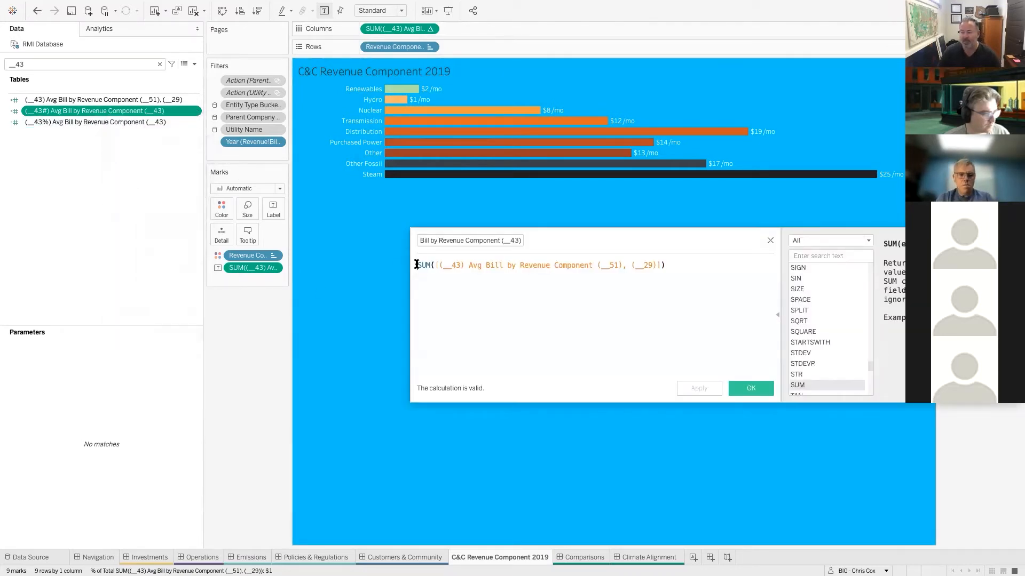
key(Return)
key(Up)
text(If )
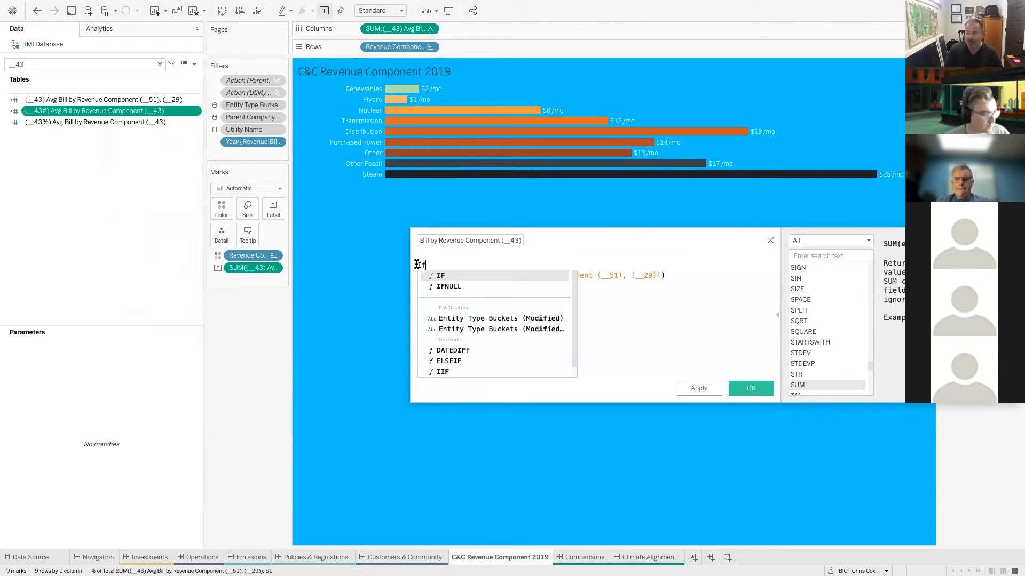
text(()
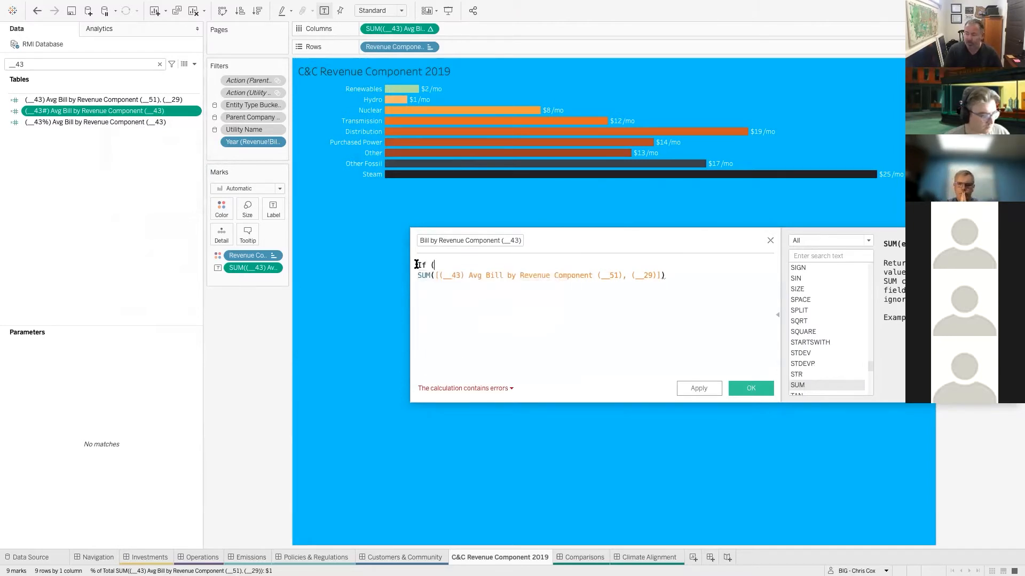
key(BackSpace)
Step: Insert the (__2.P) Show % or # parameter after If in the (__43#) calculation
text(_)
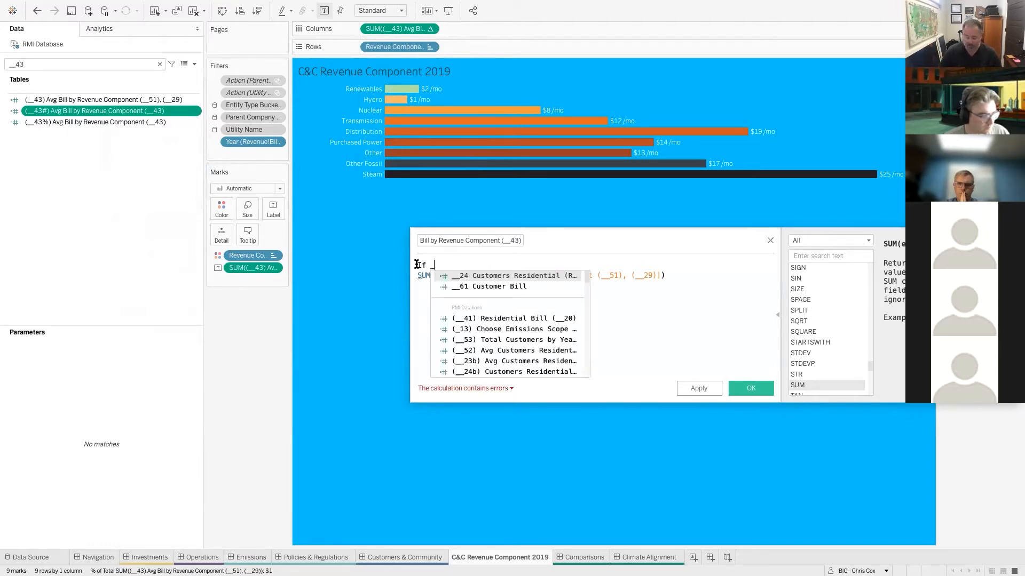
text(2)
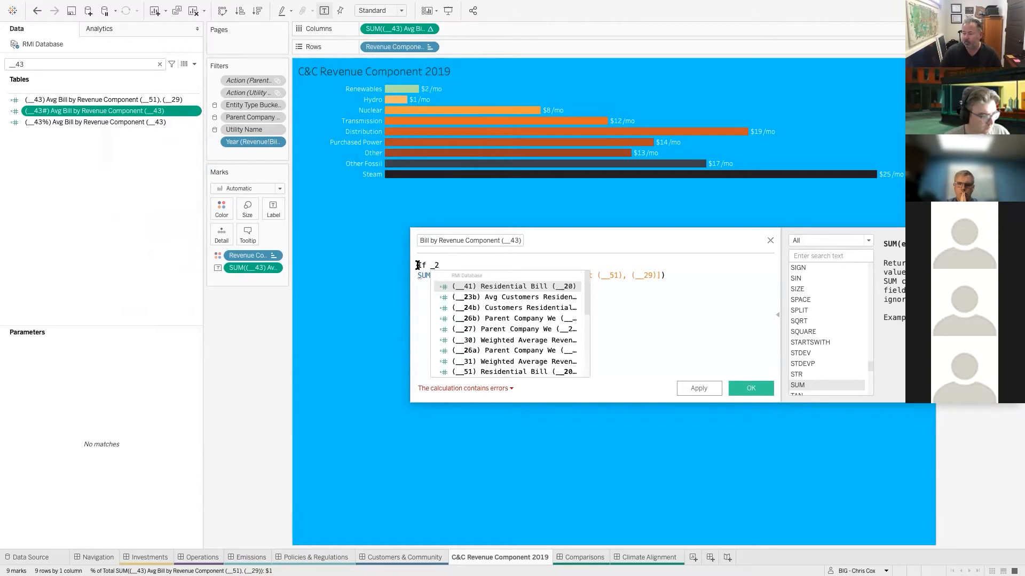
key(BackSpace)
text(_2)
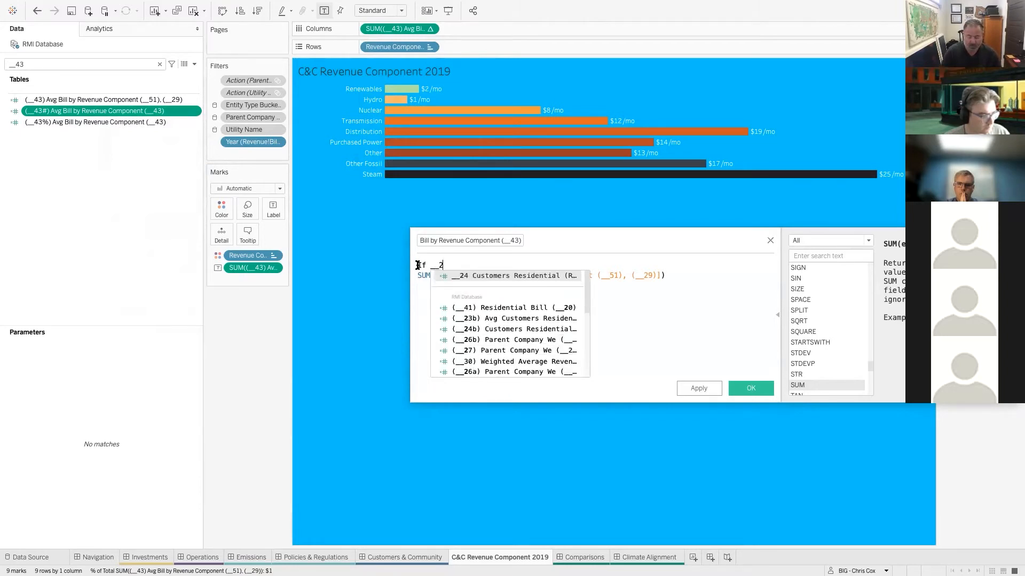
scroll(484, 341, down, 5)
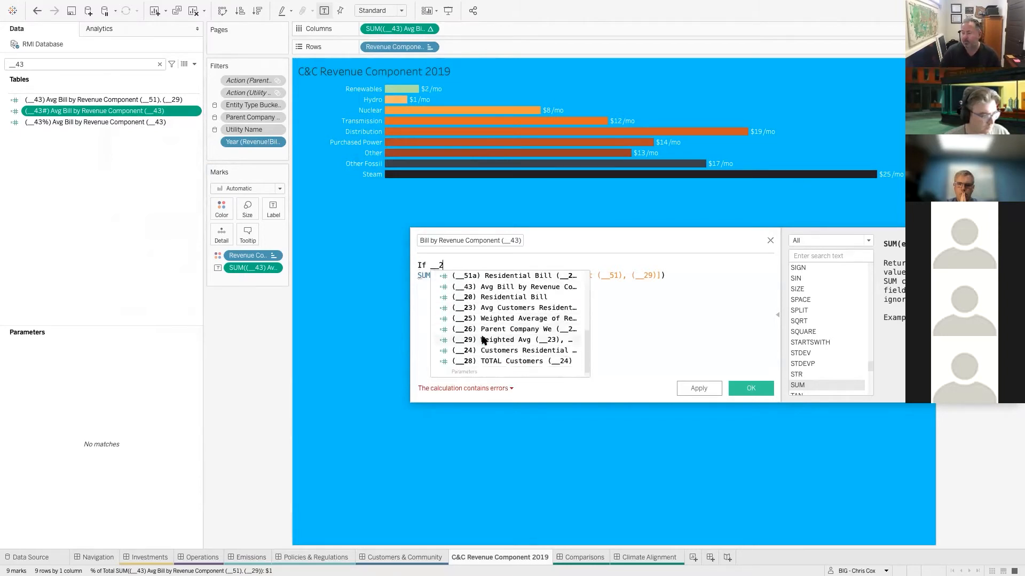
click(485, 372)
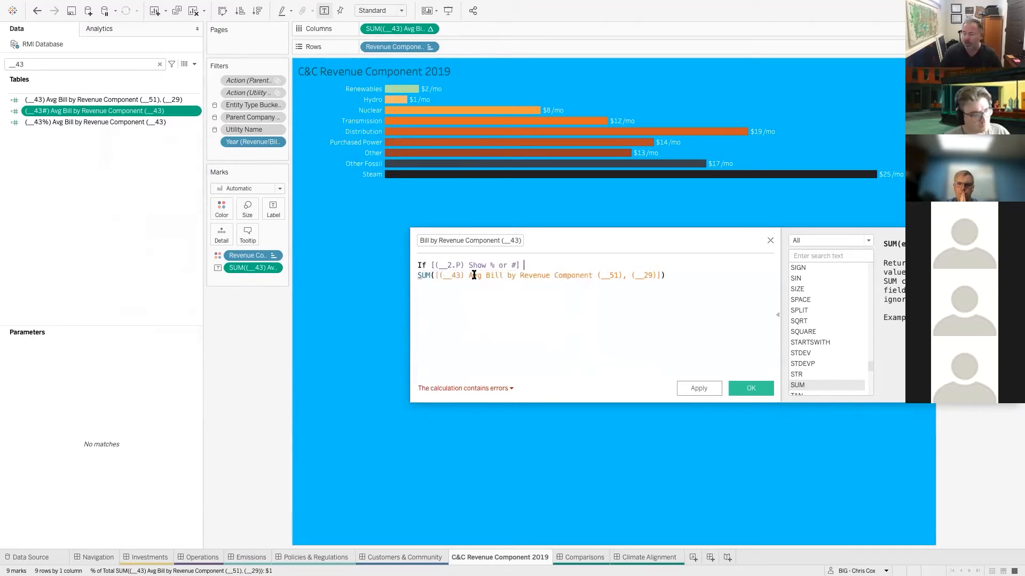
Step: Wrap the (__2.P) Show % or # parameter in the UPPER function
click(430, 264)
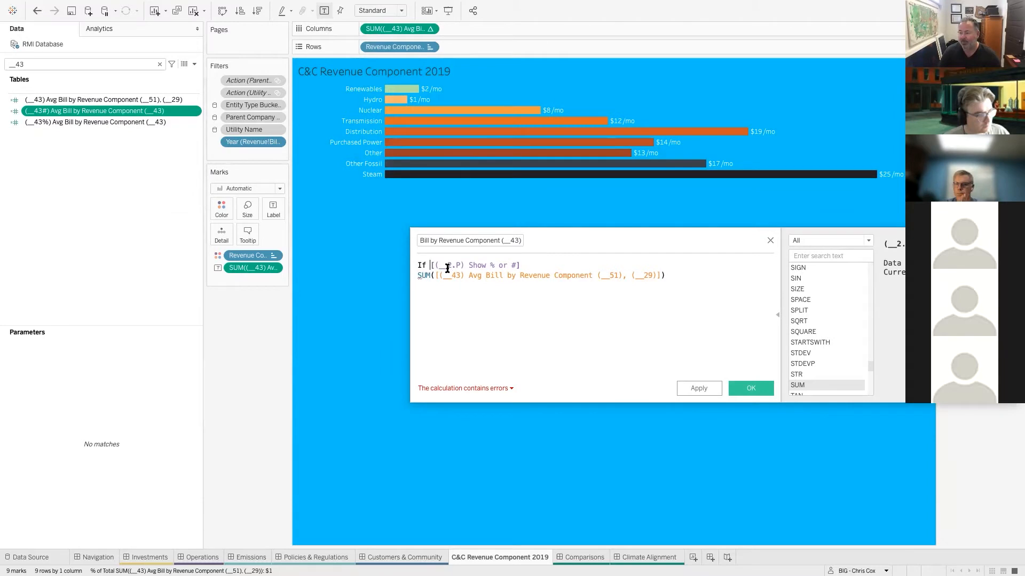
text(UPPER()
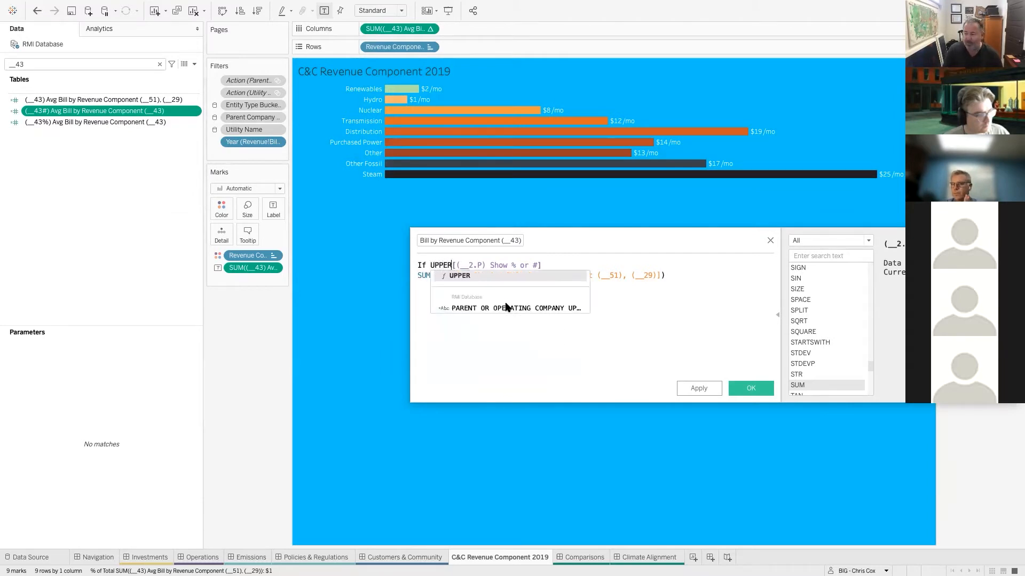
click(552, 266)
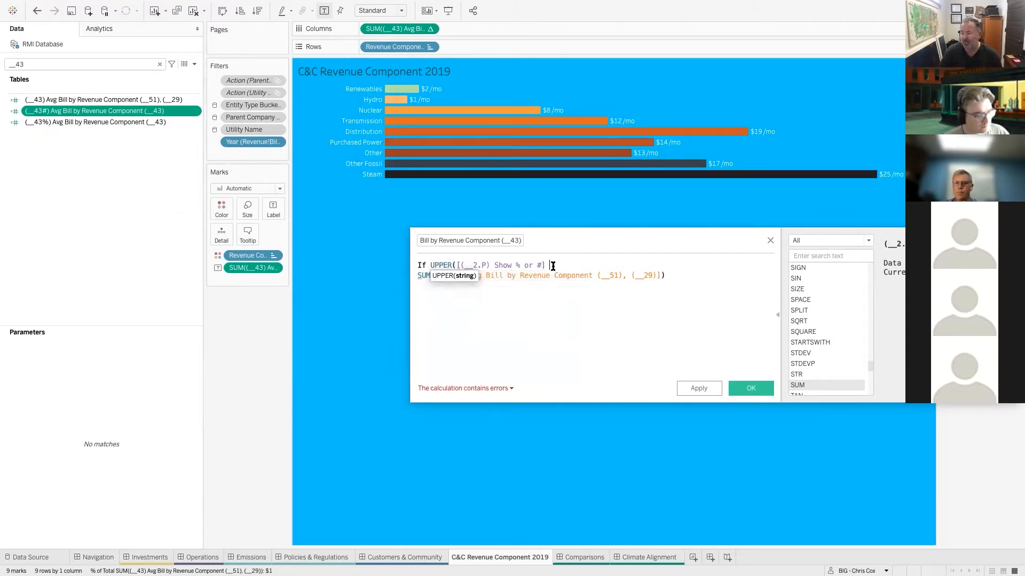
text())
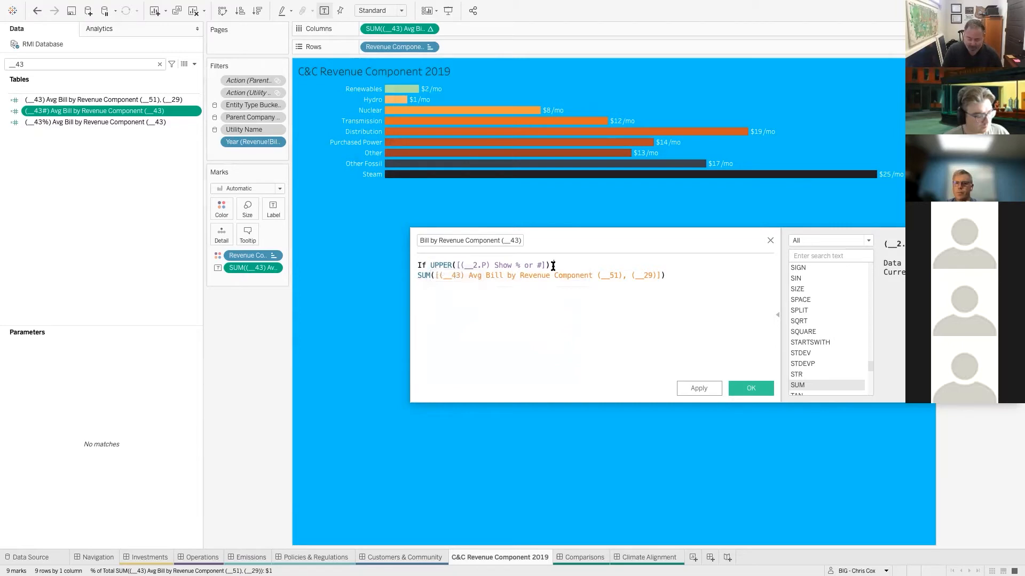
Step: Complete the condition with = "SHOW #" then, and close the statement with END below the SUM expression
text( = )
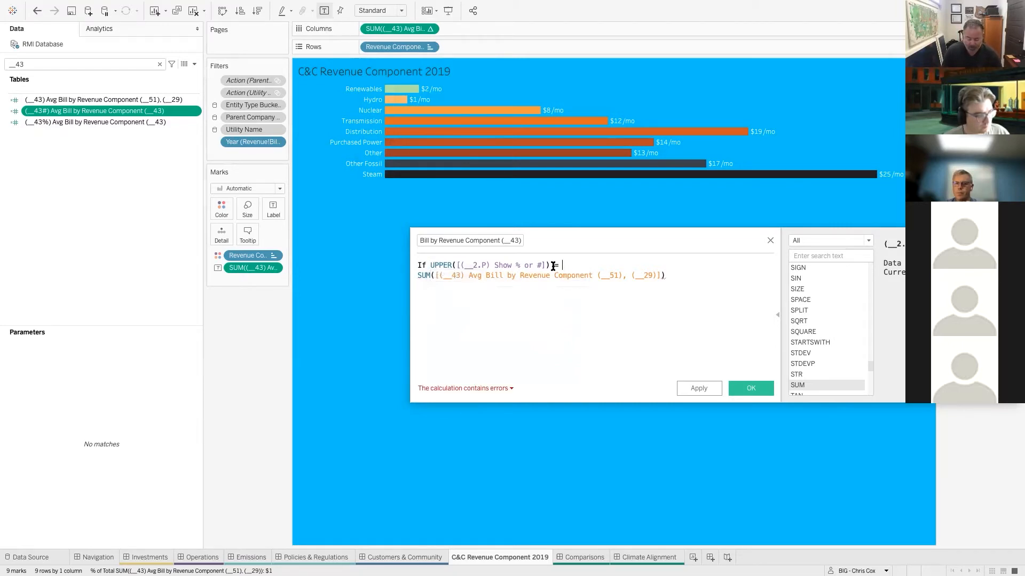
text("SHOW)
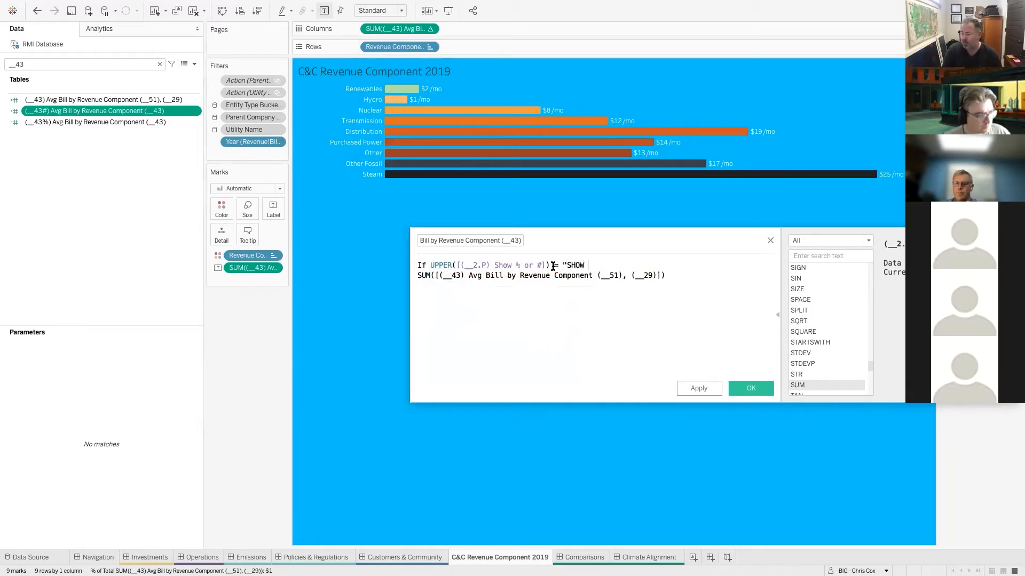
text( #)
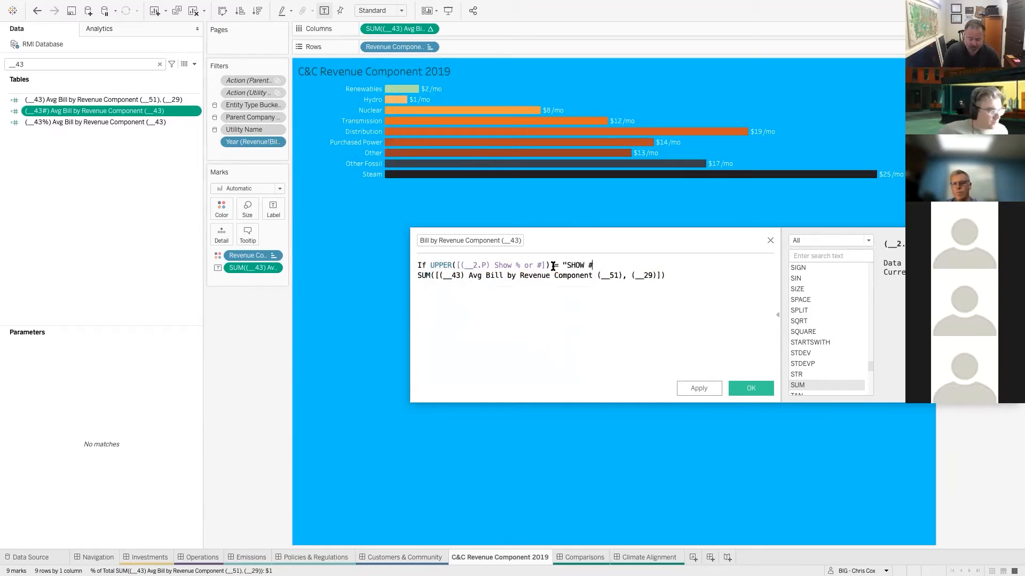
text(" then)
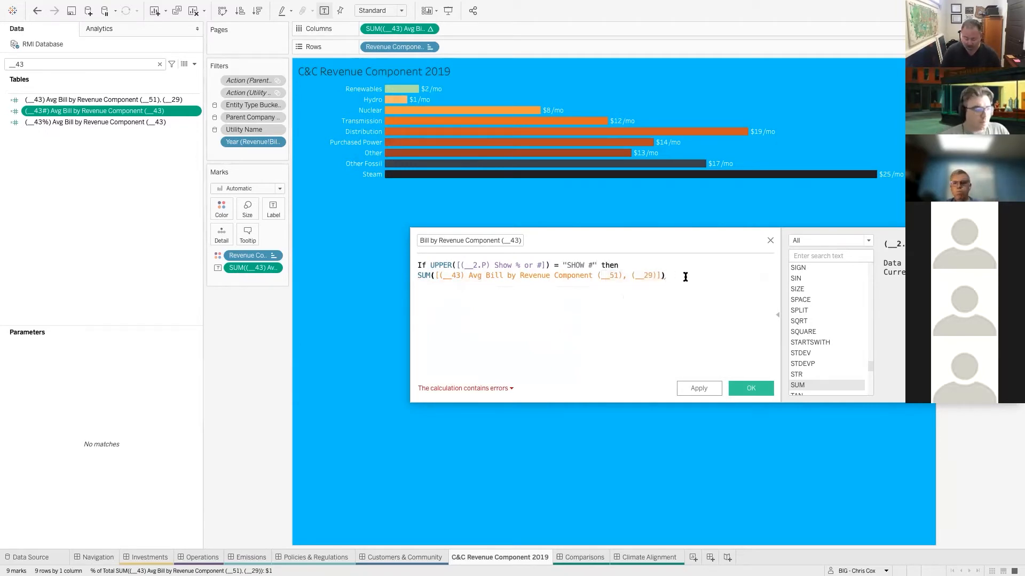
key(Return)
text(END)
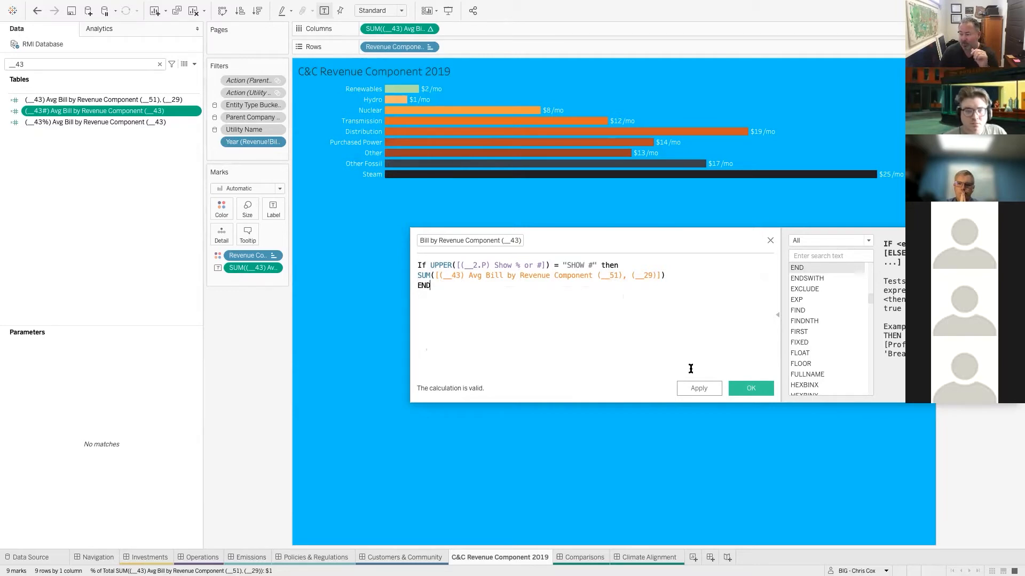
Step: Copy the whole If line testing for "SHOW #" and save the (__43#) calculation
drag(621, 262, 345, 267)
key(ctrl+c)
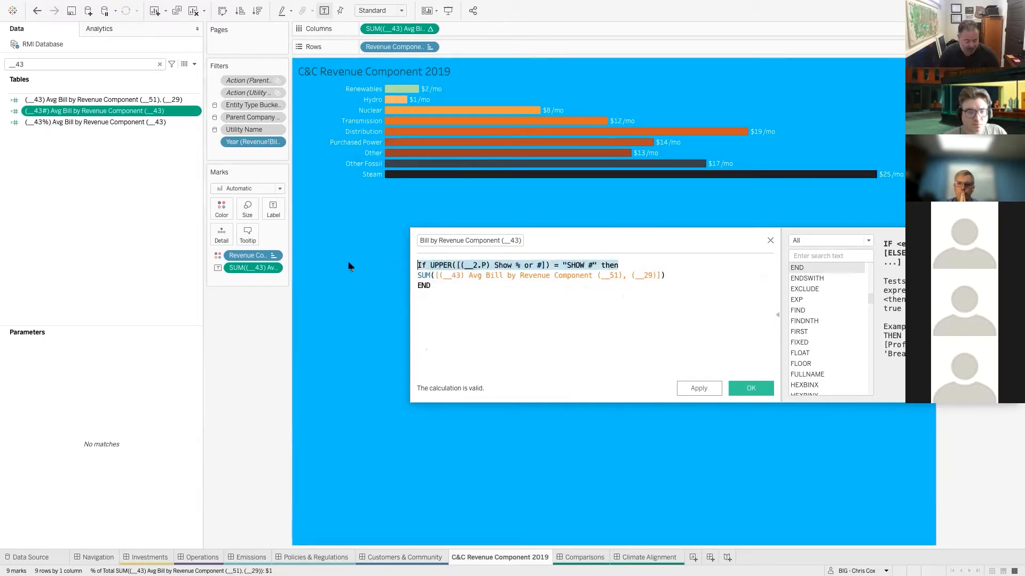
click(750, 388)
Step: Open the (__43%) calculation for editing and paste the copied If line above its percent-of-total expression
right_click(92, 122)
click(110, 173)
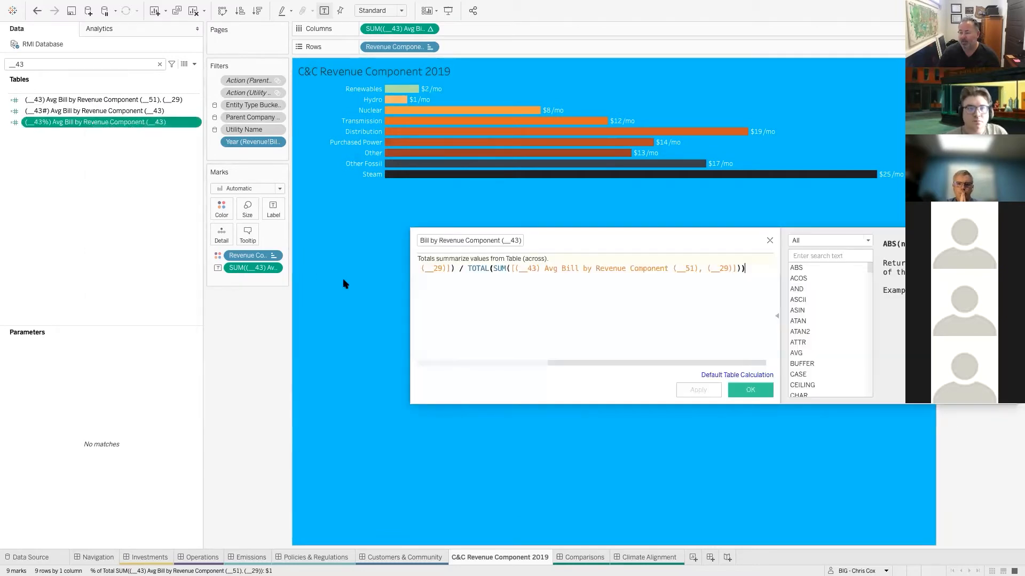
click(421, 267)
key(Left)
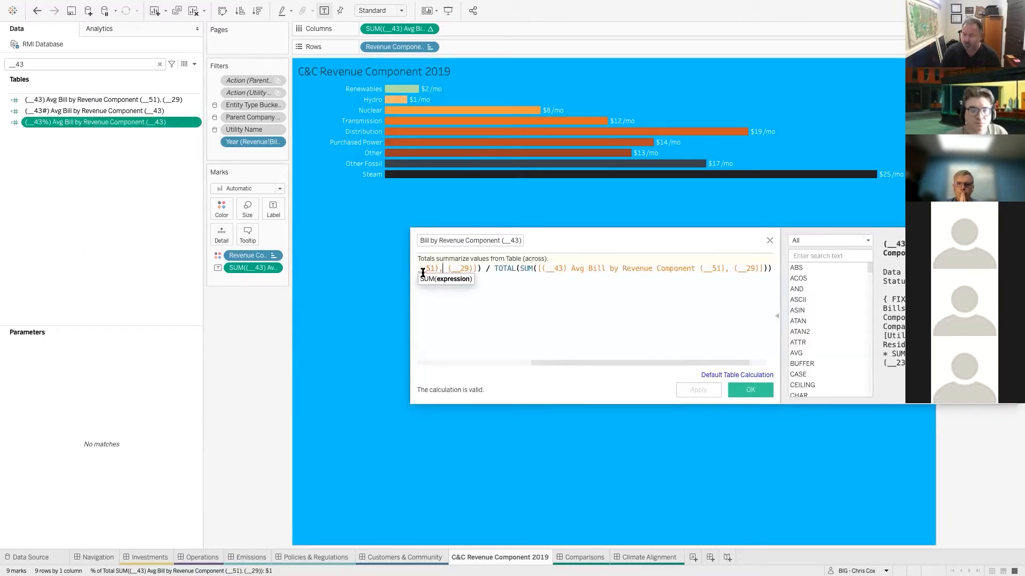
key(Home)
key(ctrl+v)
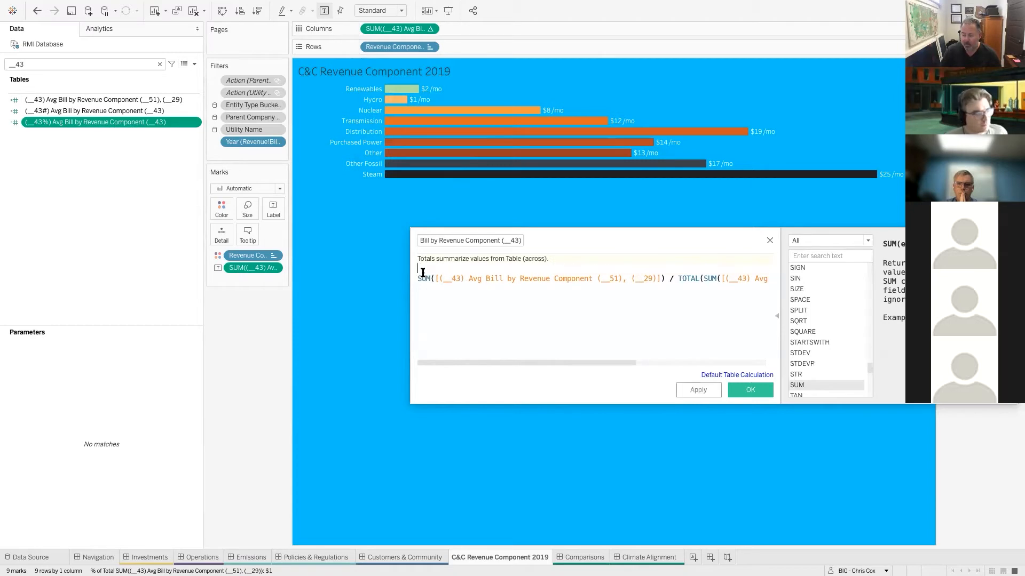
Step: Close the (__43%) statement with END, change its condition to "SHOW %", and save the calculation
click(662, 276)
key(End)
key(Return)
text(END)
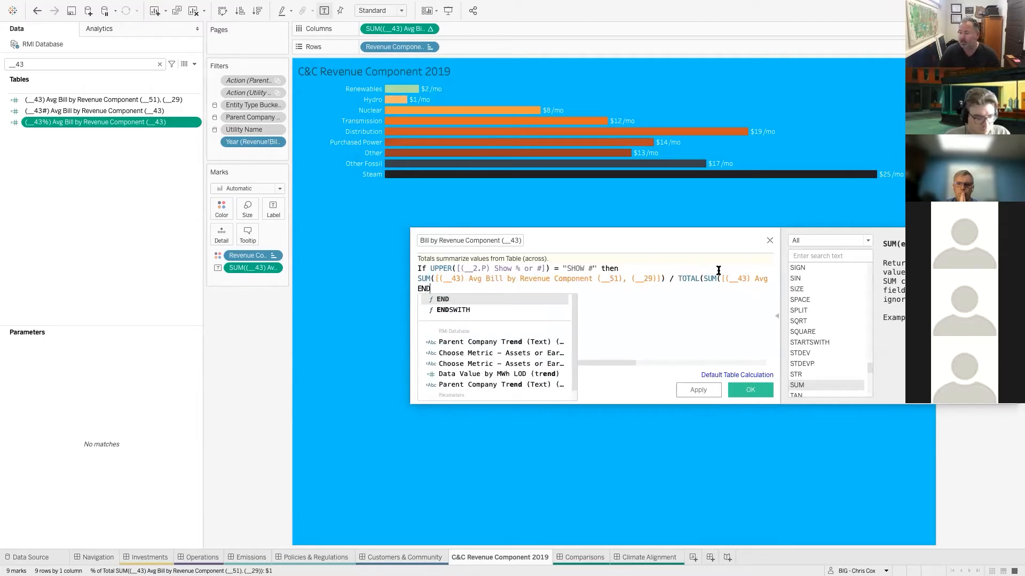
click(592, 268)
key(BackSpace)
text(%)
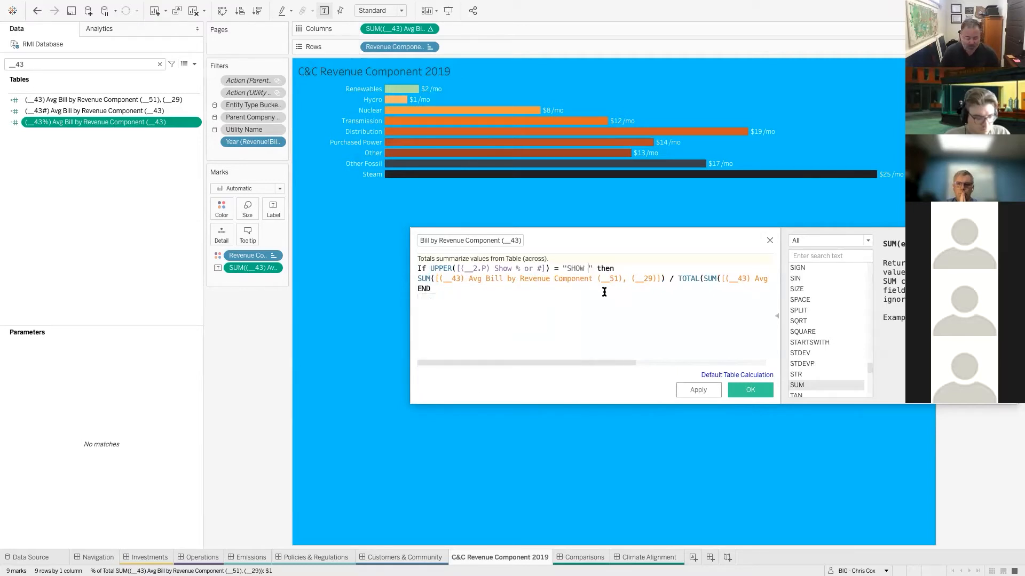
click(748, 391)
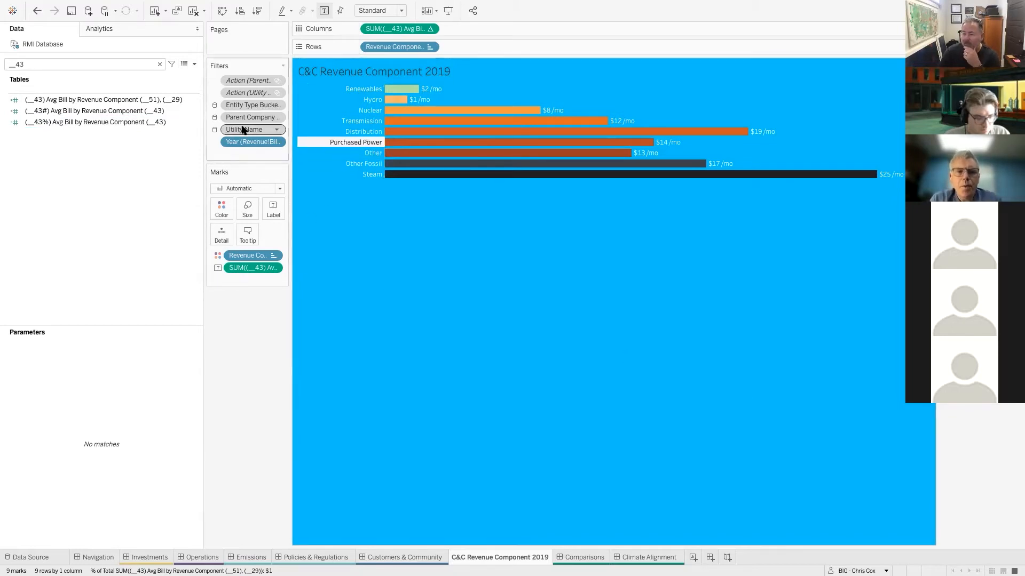
Step: Replace the SUM mark label with the (__43#) and (__43%) calculations and place both fields on one line of the label text
drag(254, 265, 112, 222)
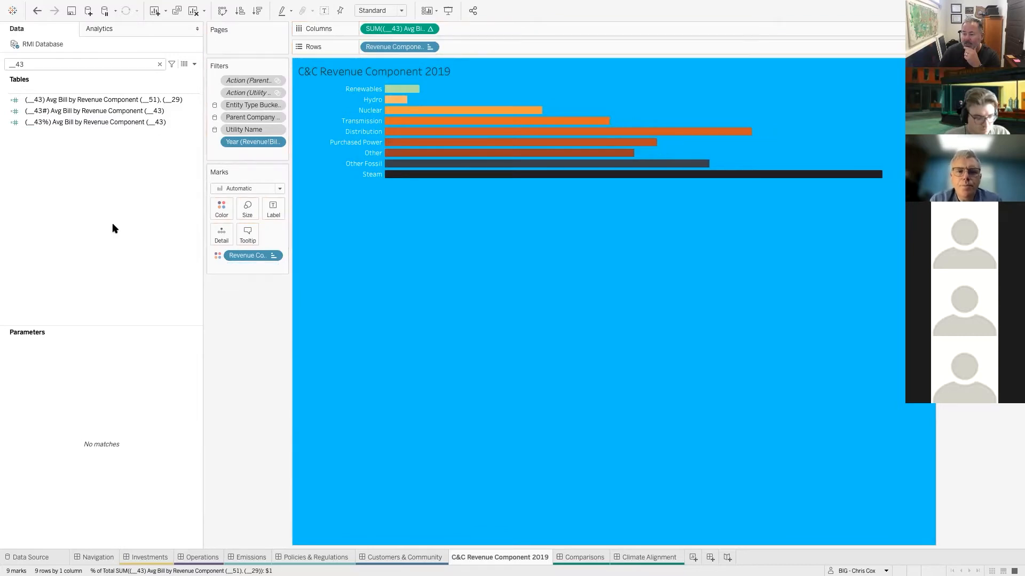
drag(117, 111, 273, 208)
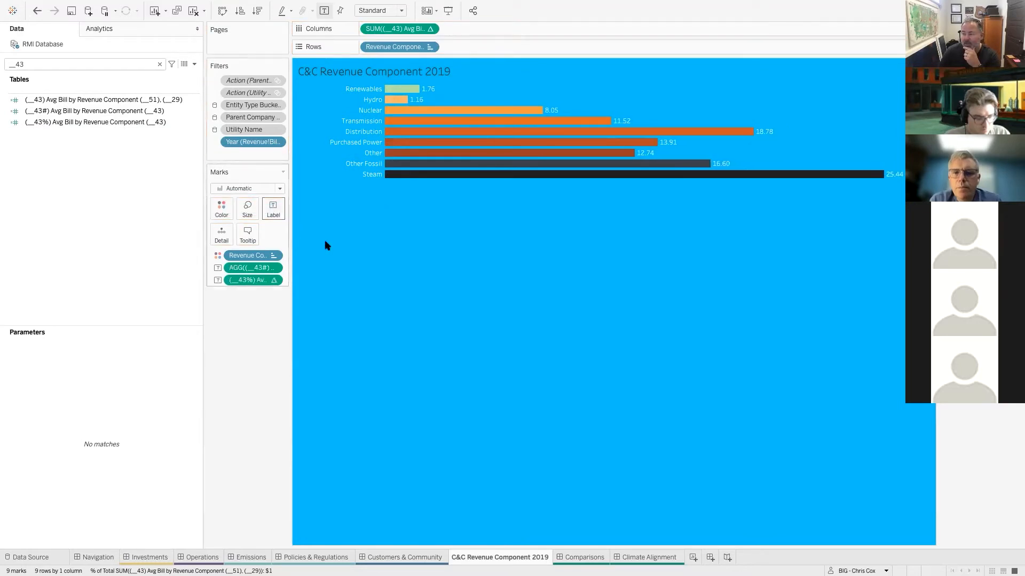
click(274, 211)
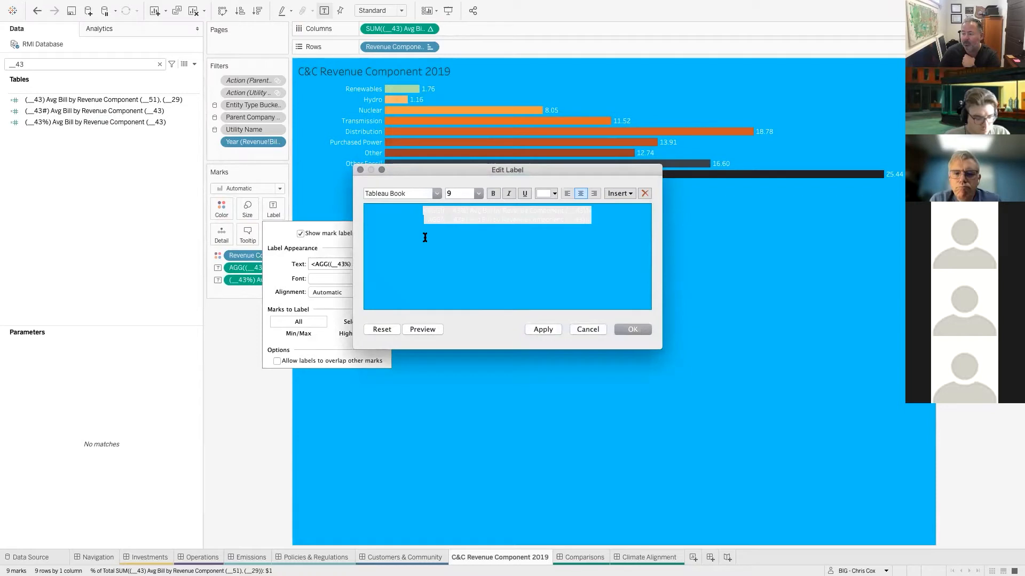
key(super+v)
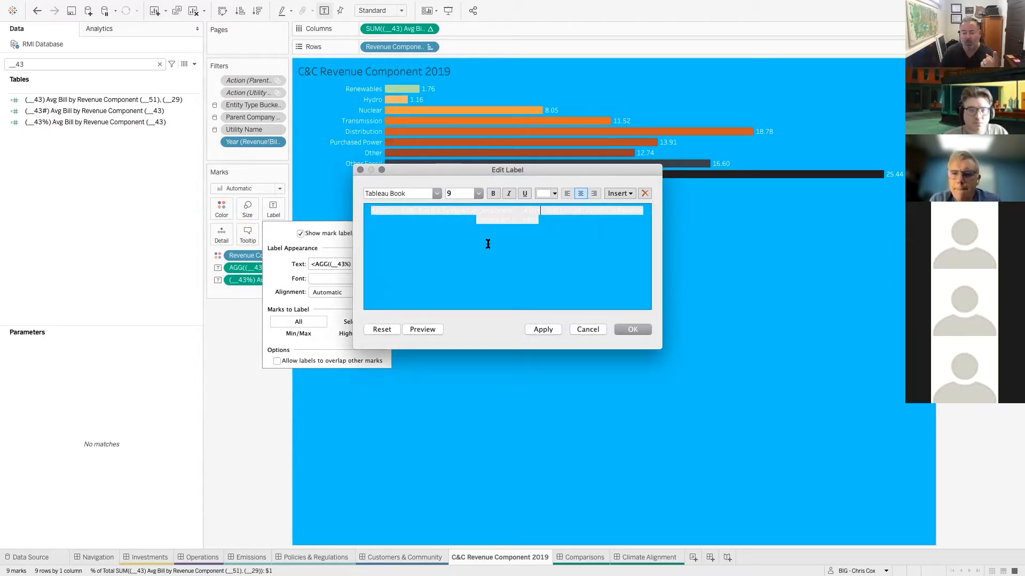
click(633, 332)
click(622, 240)
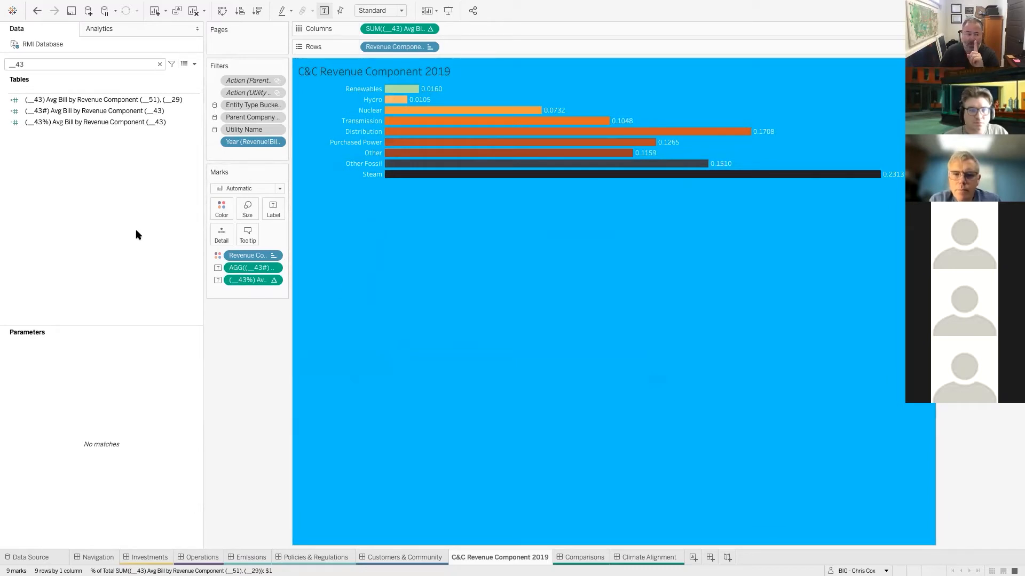
Step: Open the (__43#) calculation for editing and append = " /mo" after the SUM expression
click(140, 111)
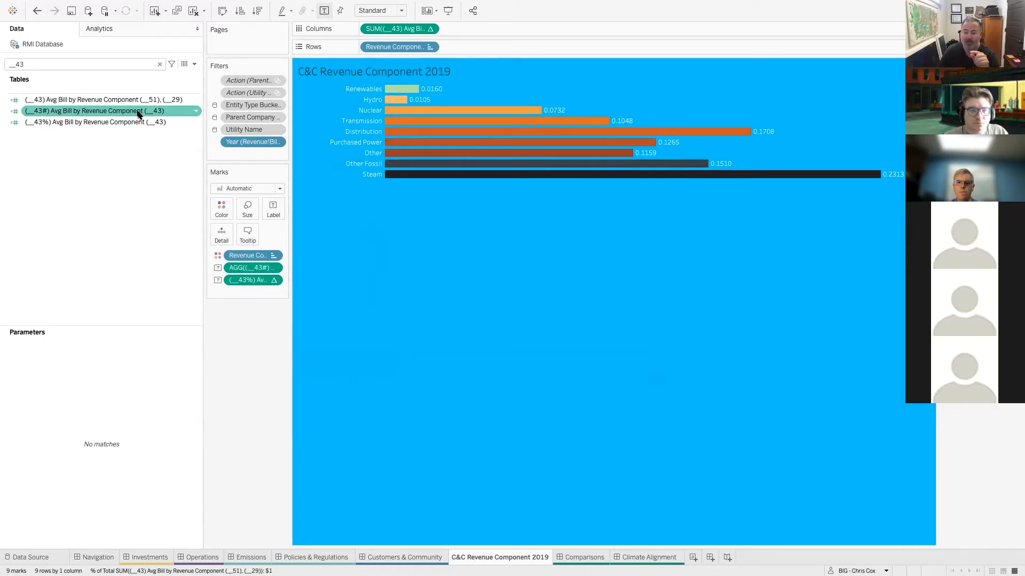
right_click(138, 113)
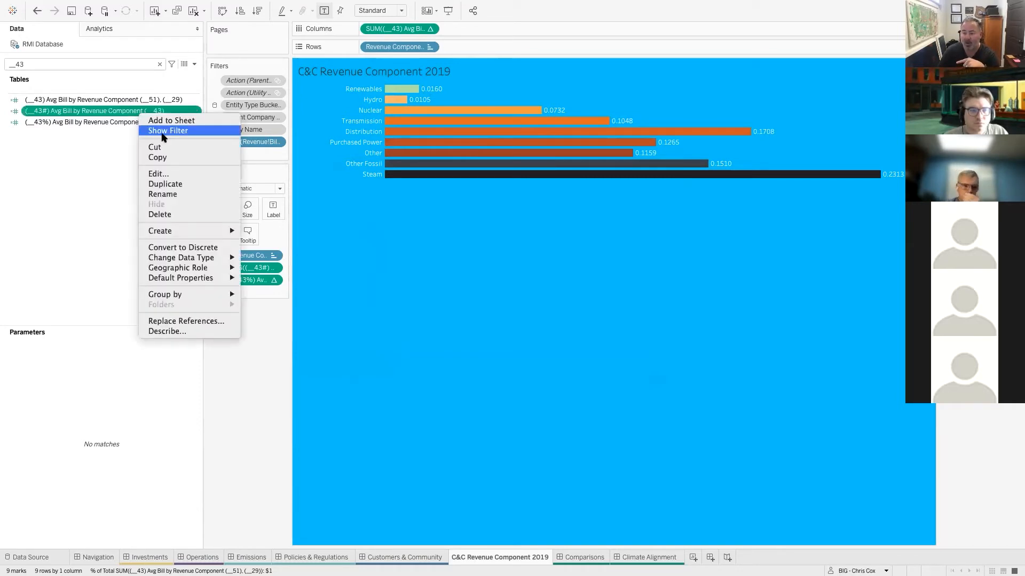
click(235, 174)
click(685, 274)
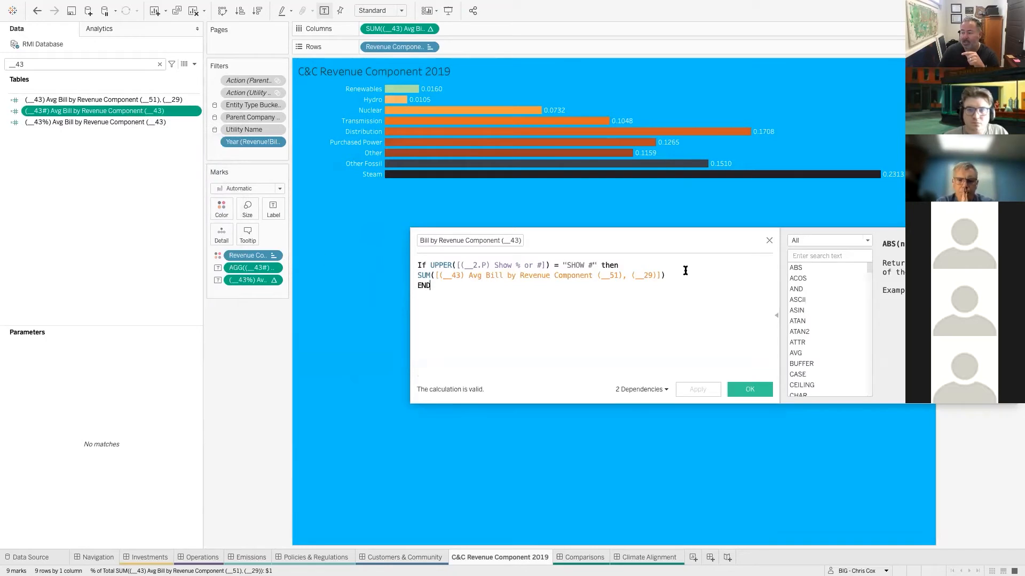
text(=)
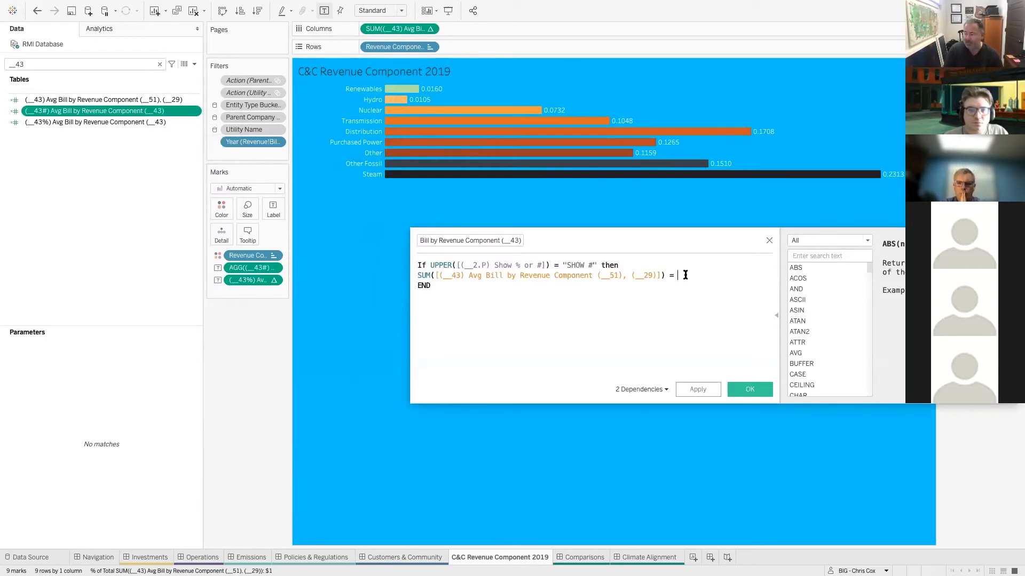
text( "$/mo)
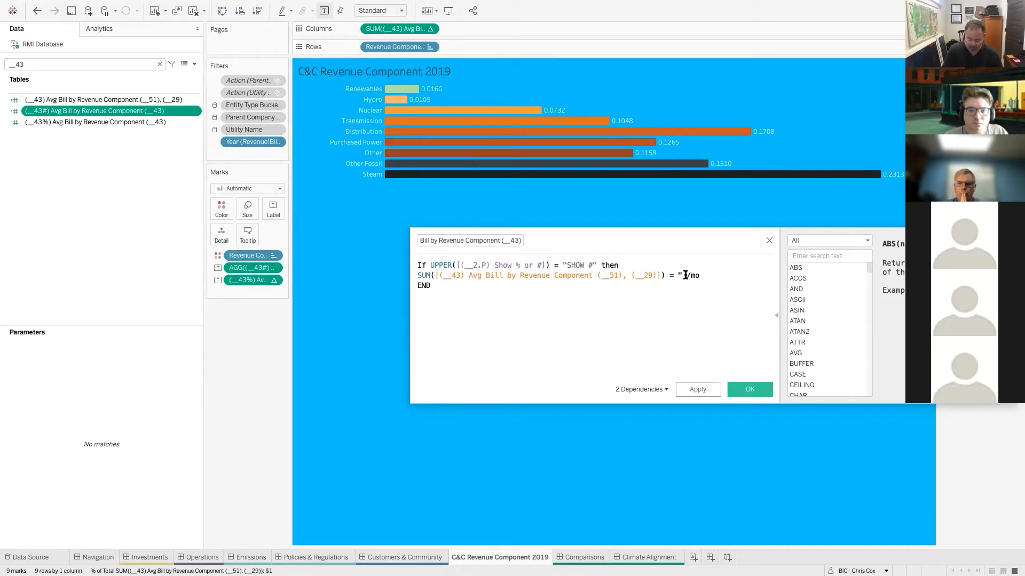
key(BackSpace)
key(BackSpace)
key(BackSpace)
key(BackSpace)
text( /mo")
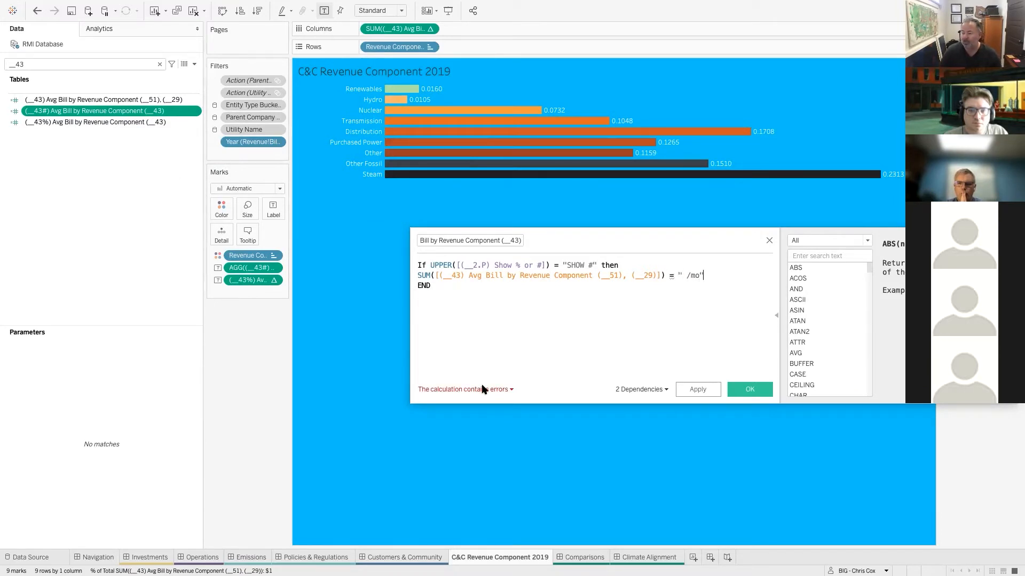
Step: Check the calculation's error details and wrap the SUM expression in the Str function
click(482, 388)
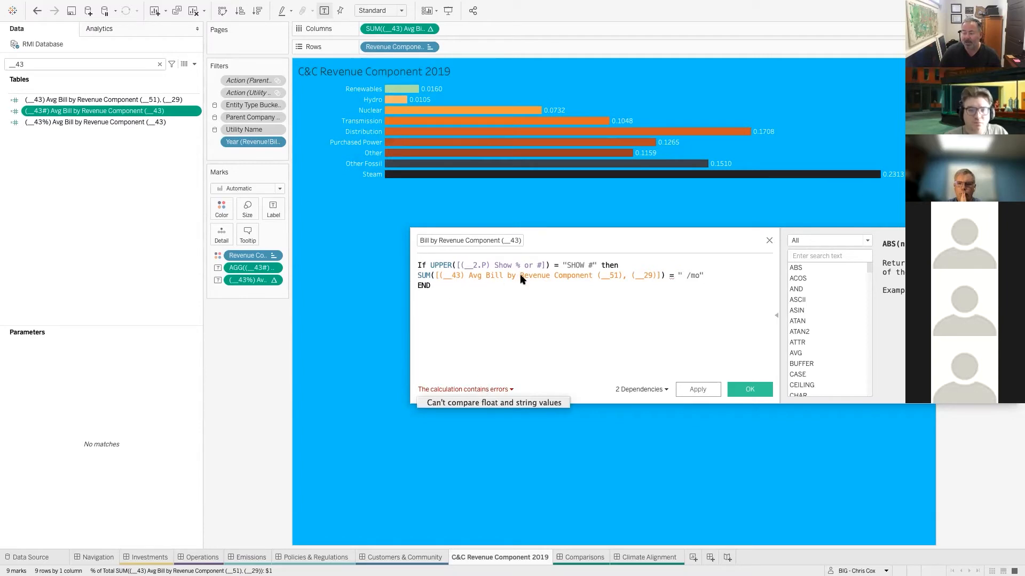
click(664, 277)
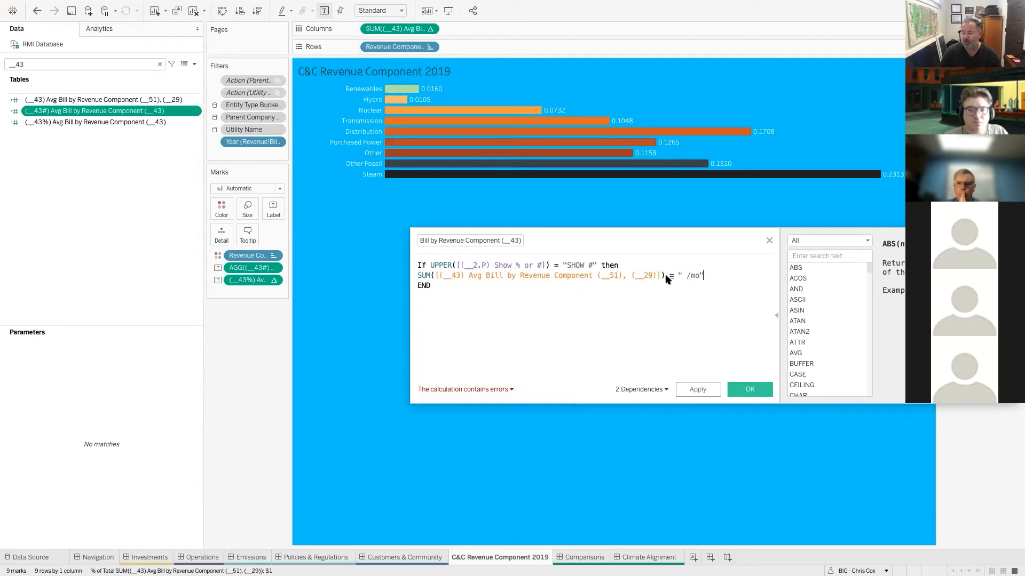
text())
click(417, 276)
text(()
click(419, 277)
text(Str)
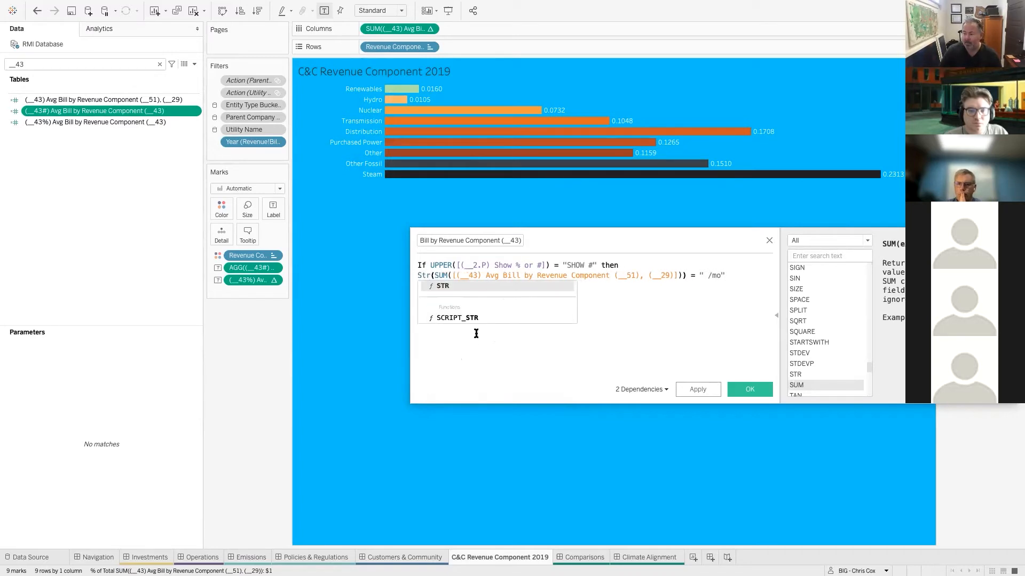
Step: Close the (__43#) statement with END, save the calculation, and place the field on the mark label again
click(476, 334)
text(END)
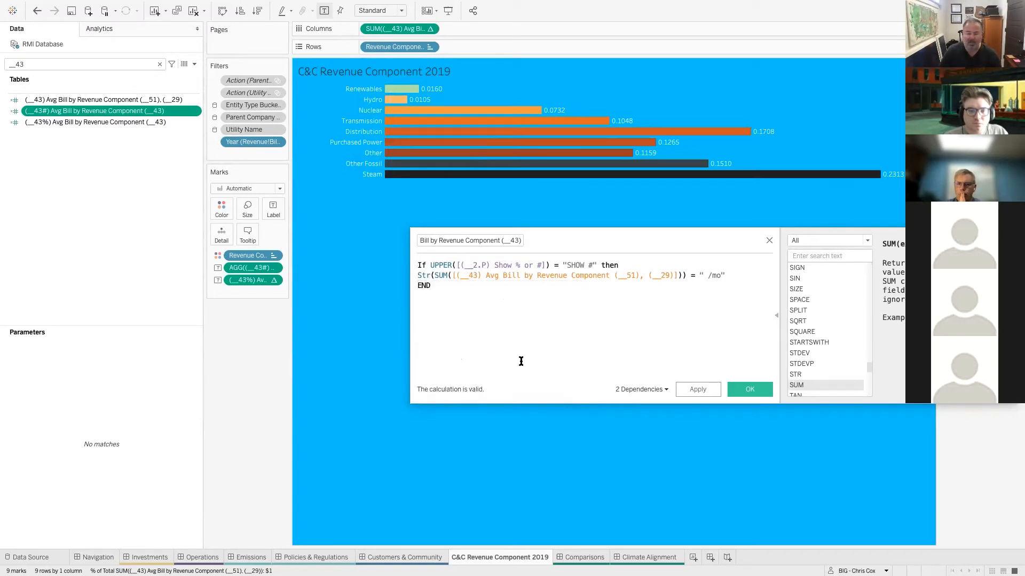
click(740, 394)
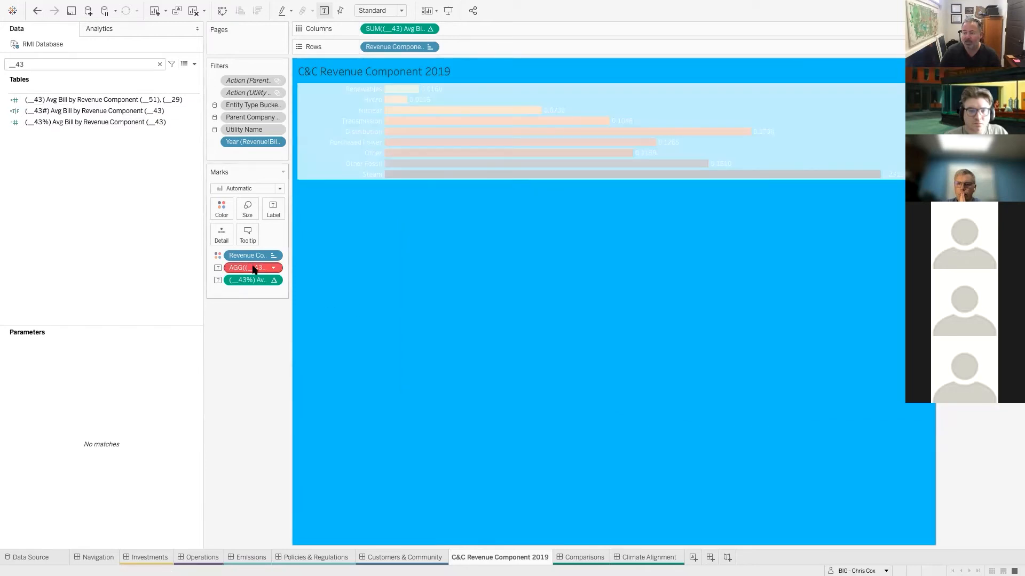
drag(254, 269, 106, 155)
drag(94, 111, 272, 211)
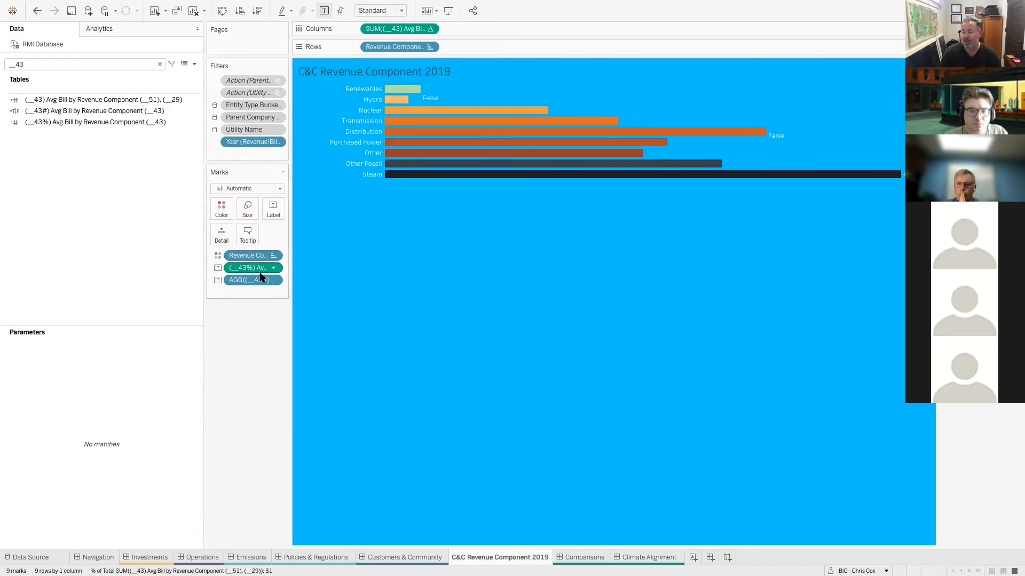
Step: Replace the = before " /mo" with + in the (__43#) calculation and save it
right_click(112, 113)
click(121, 167)
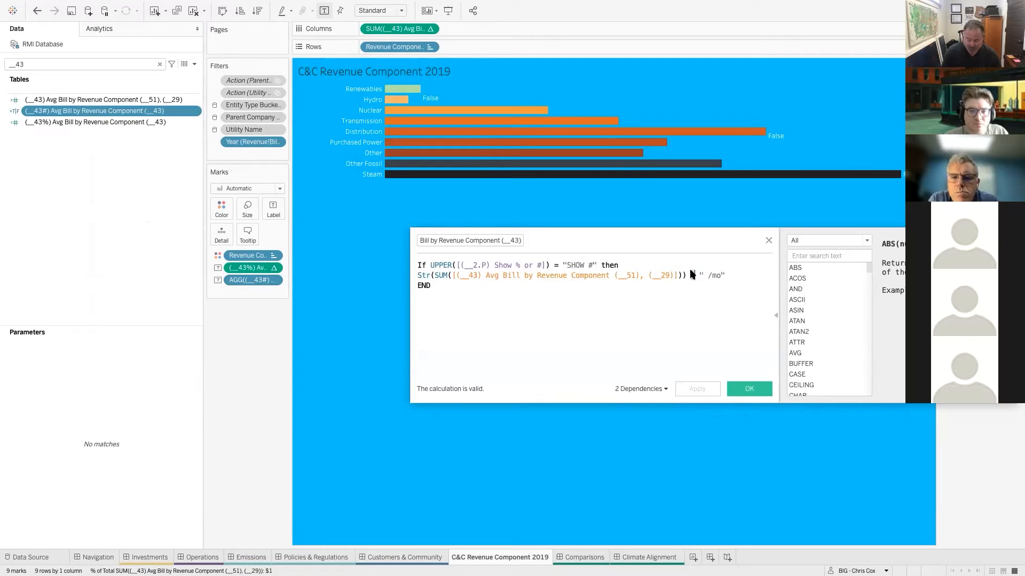
click(750, 390)
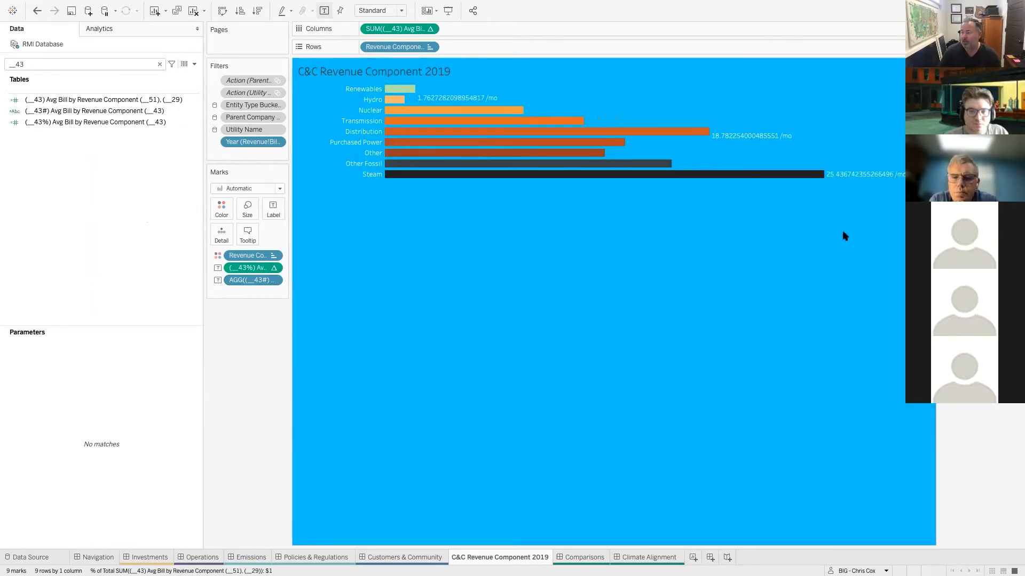
Step: Check the formatting options of the (__43#) label field for a number format
click(273, 281)
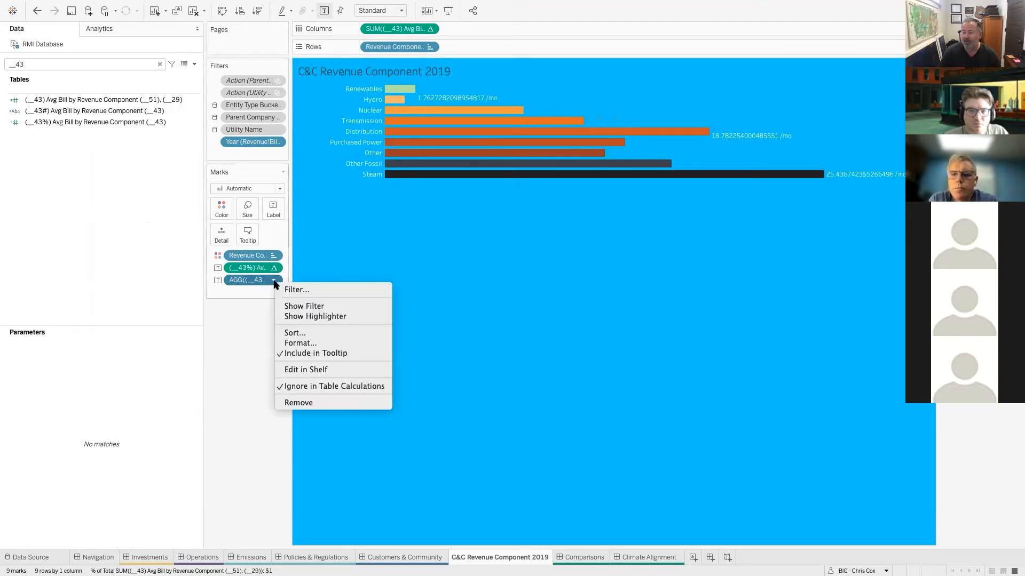
click(298, 343)
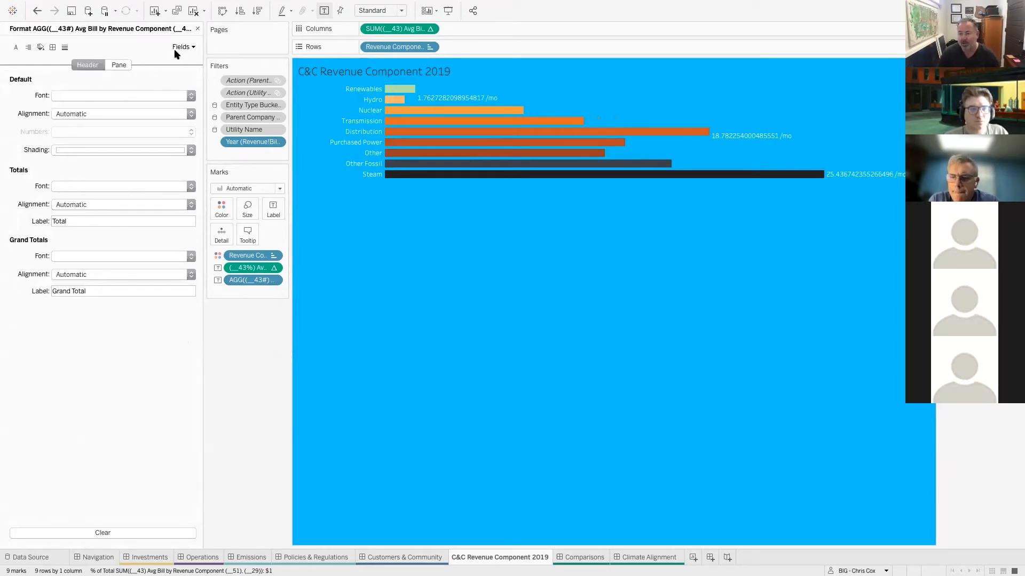
click(196, 29)
click(108, 111)
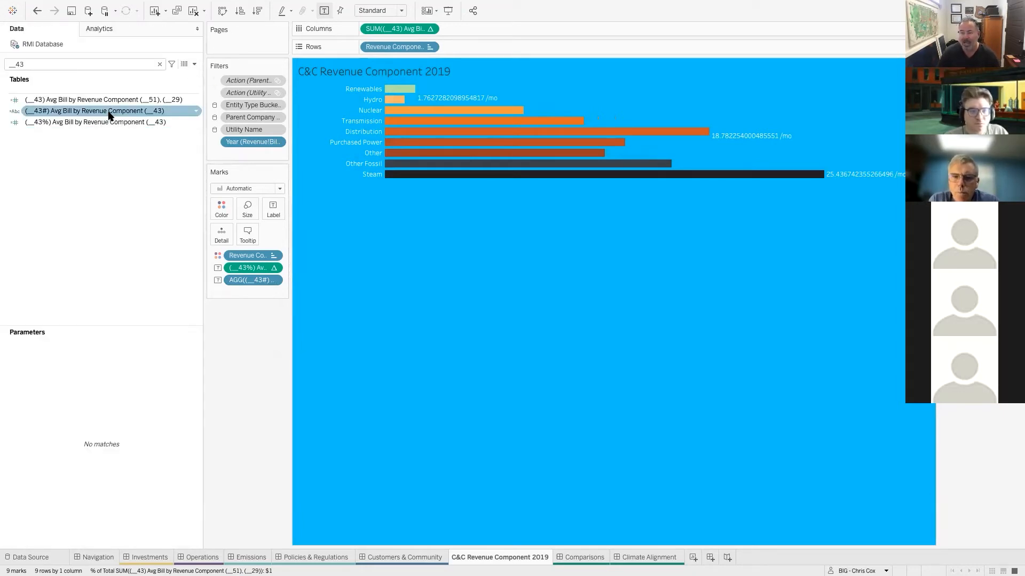
drag(106, 113, 188, 280)
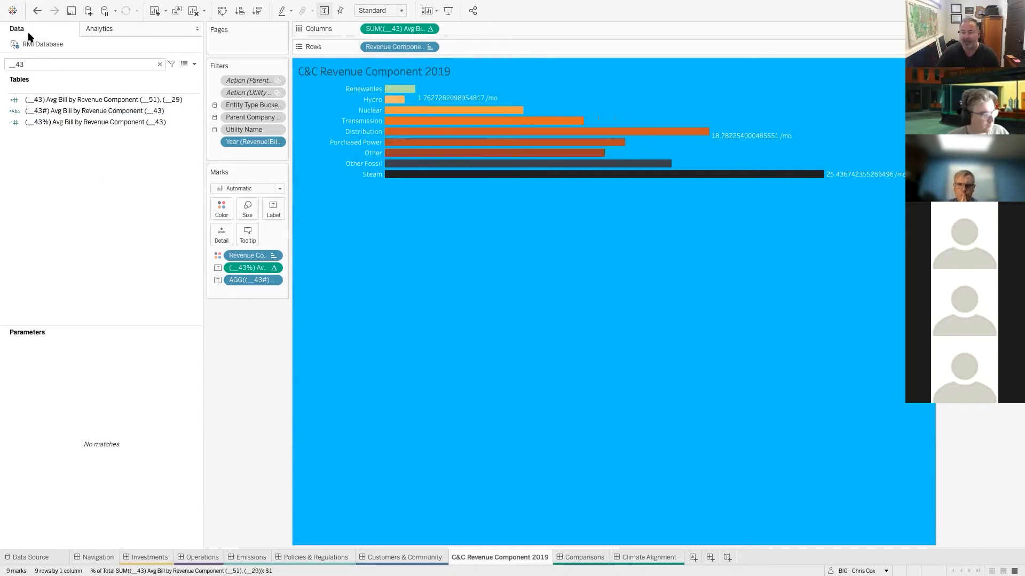
Step: Undo the Str and " /mo" edits to the (__43#) calculation, restoring the plain SUM version
click(36, 12)
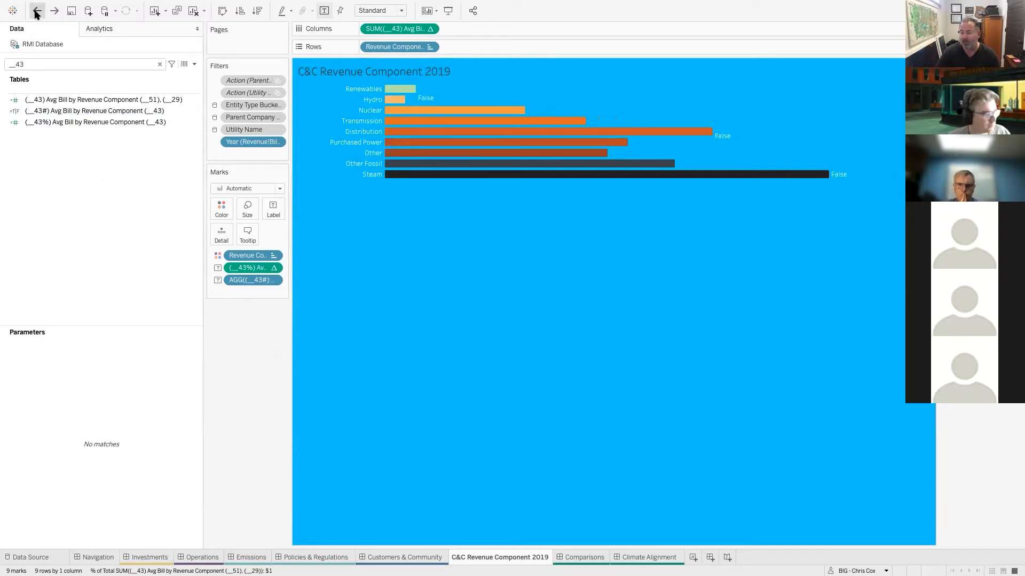
click(36, 12)
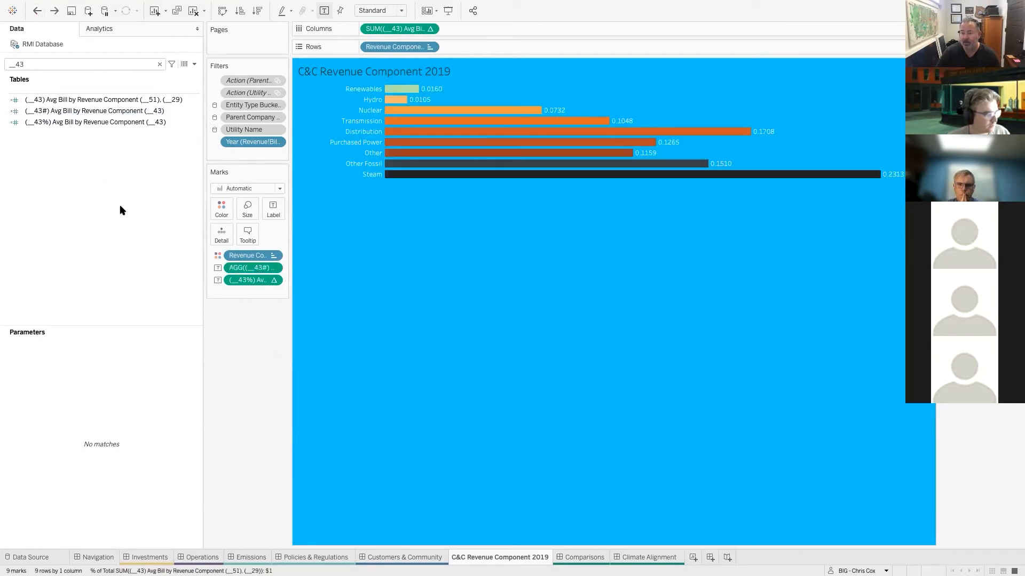
Step: Duplicate the (__43#) calculation and replace the SUM expression in the copy with the text " /mo"
right_click(104, 111)
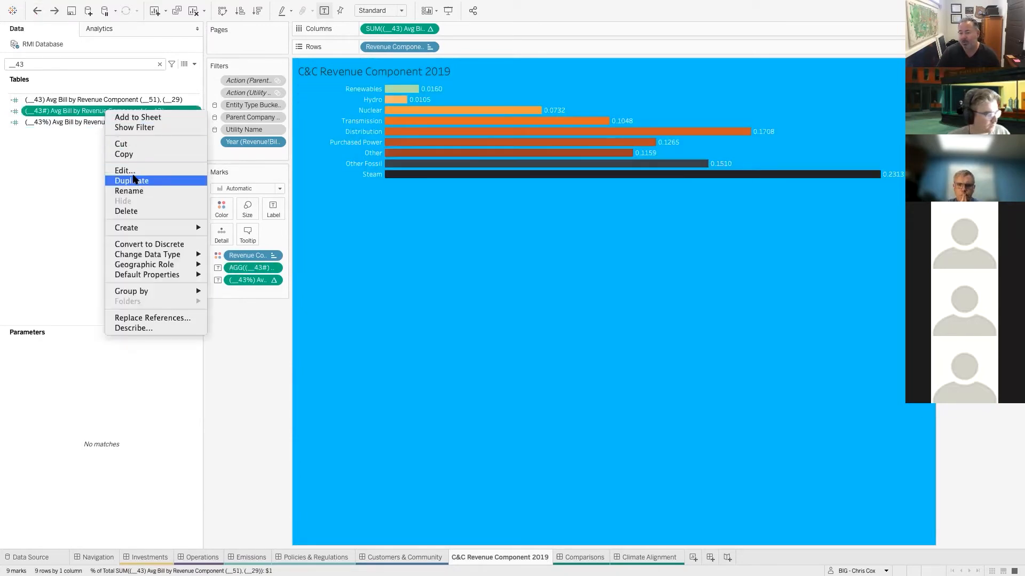
click(133, 180)
right_click(69, 122)
click(89, 183)
drag(666, 275, 384, 278)
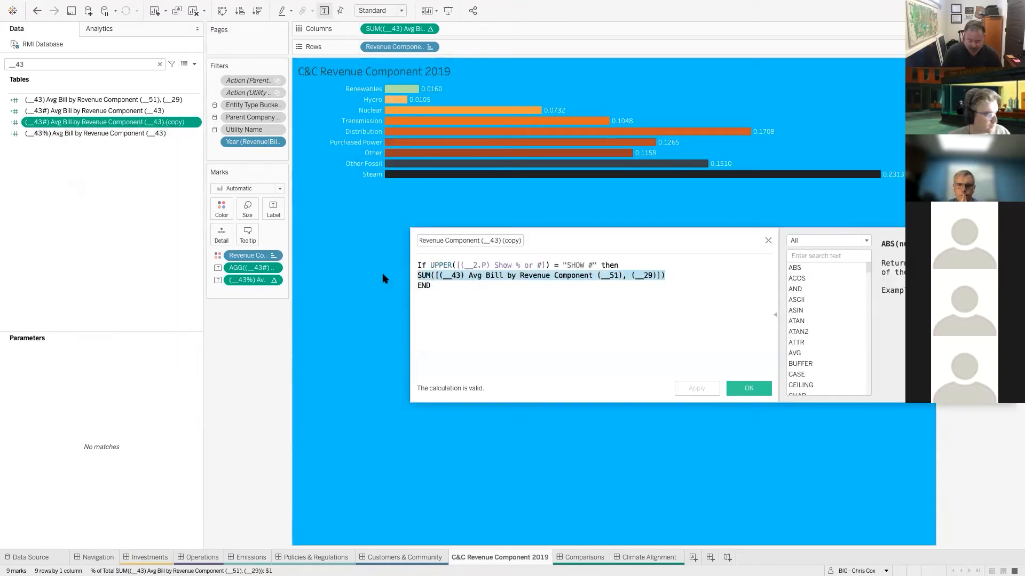
text(")
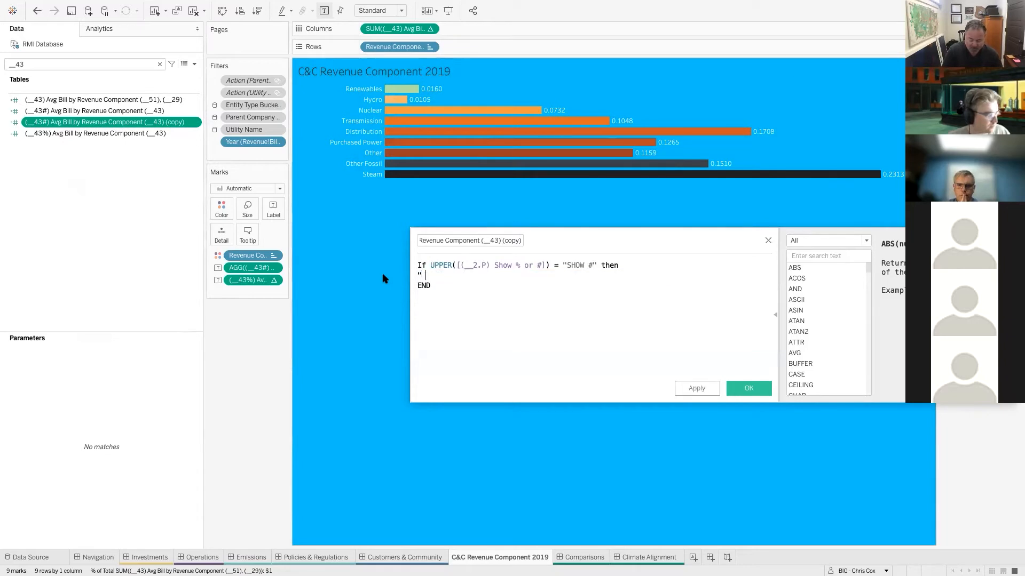
text( /mo")
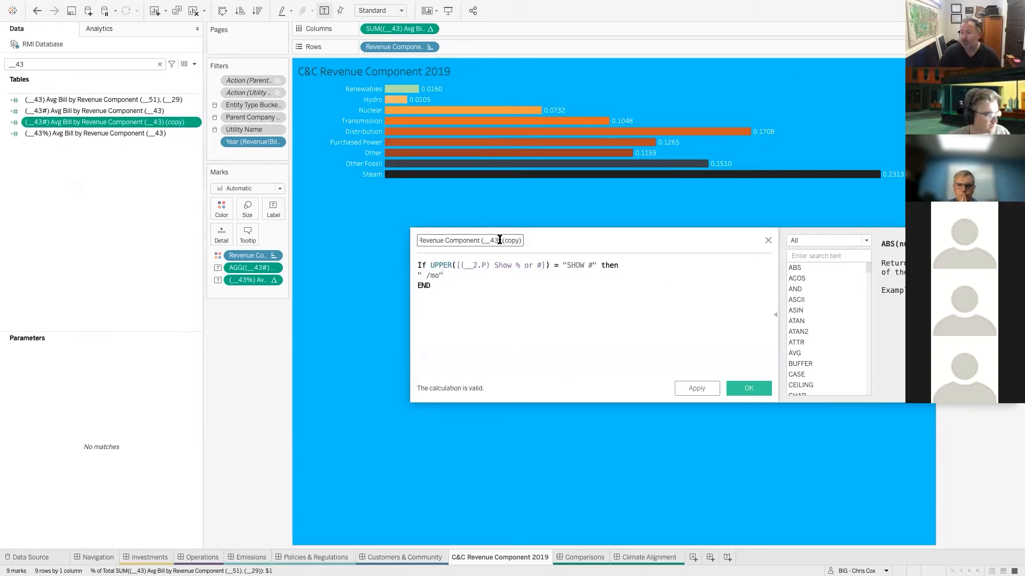
Step: Rename the copied calculation as (__43T) Avg Bill by Revenue Component (__43) and save it
click(501, 240)
key(Delete)
key(Delete)
key(Delete)
key(Delete)
key(Delete)
key(Delete)
key(Delete)
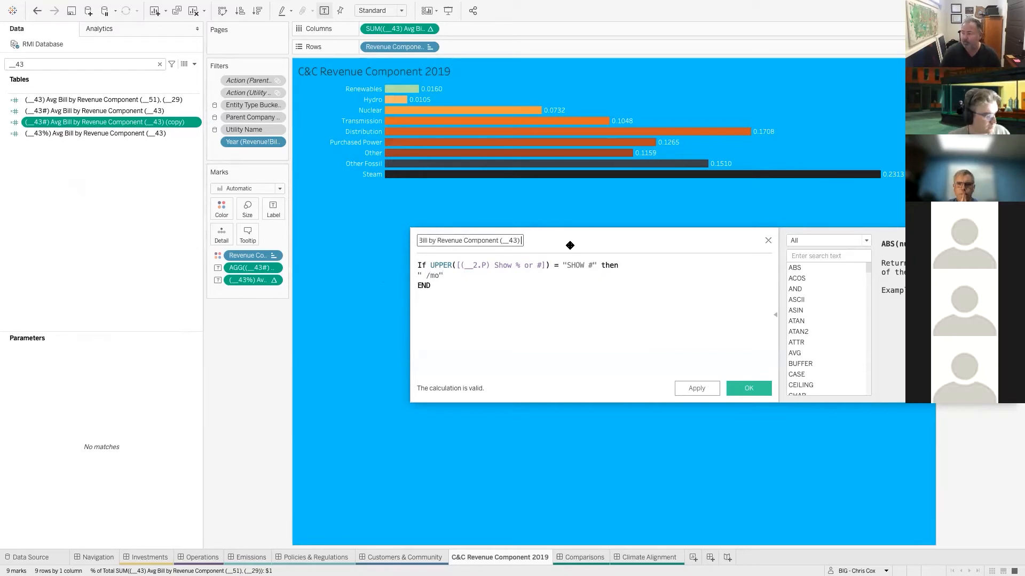
drag(516, 243, 320, 238)
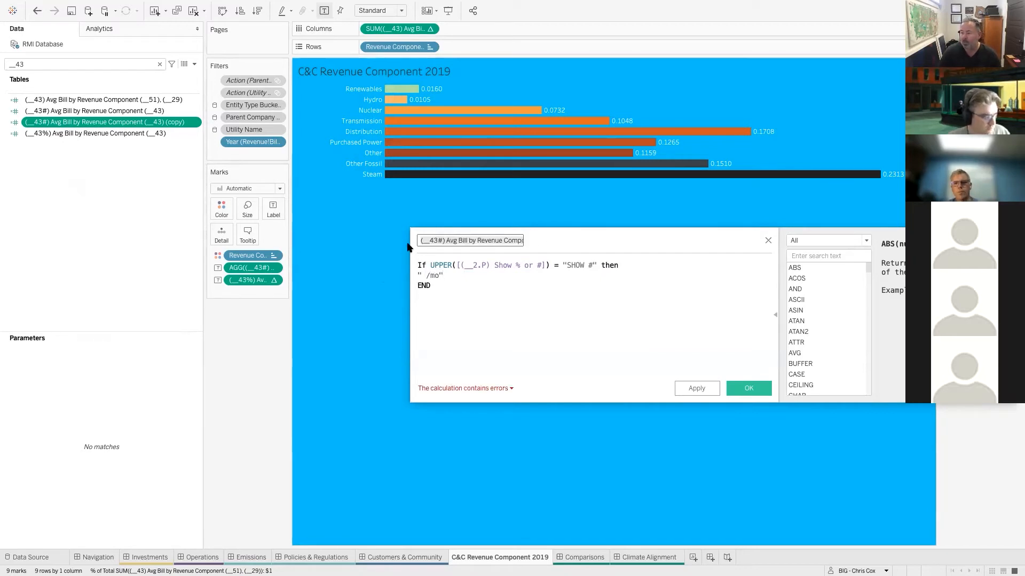
click(443, 246)
key(BackSpace)
text(T)
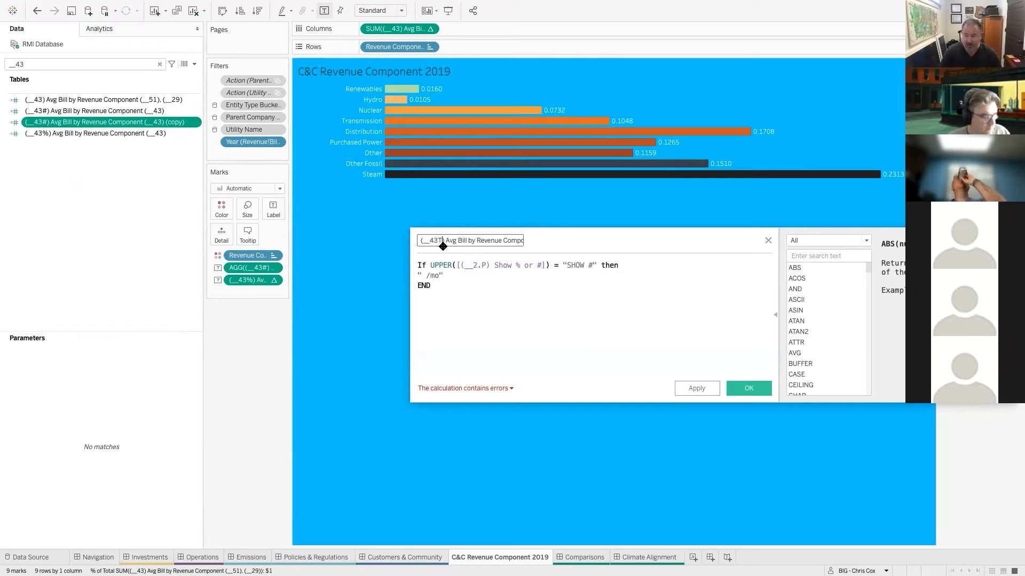
click(747, 389)
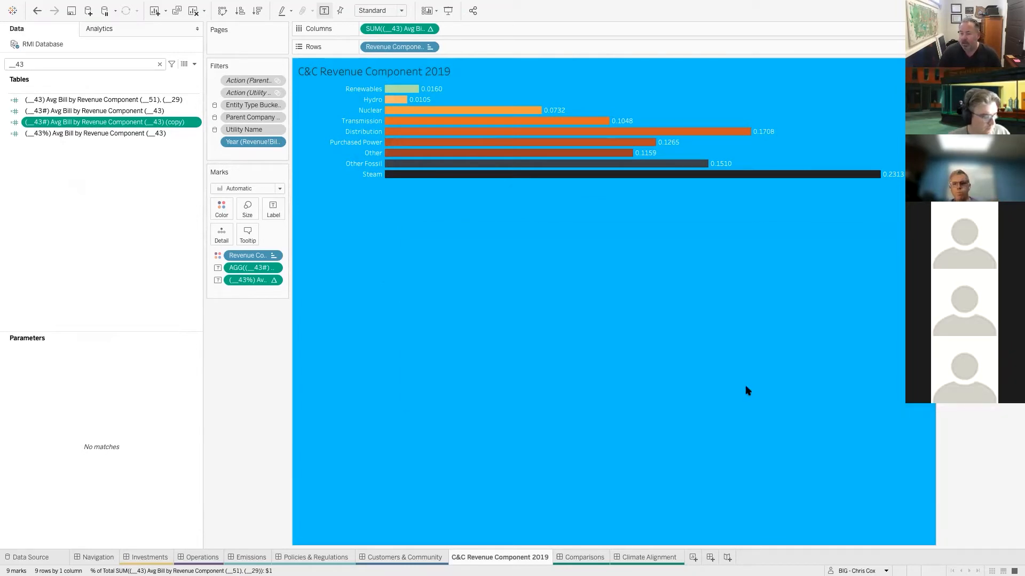
Step: Add the (__43T) field to the mark label and join it to the same line as the (__43%) and (__43#) fields
drag(88, 93, 311, 237)
click(278, 212)
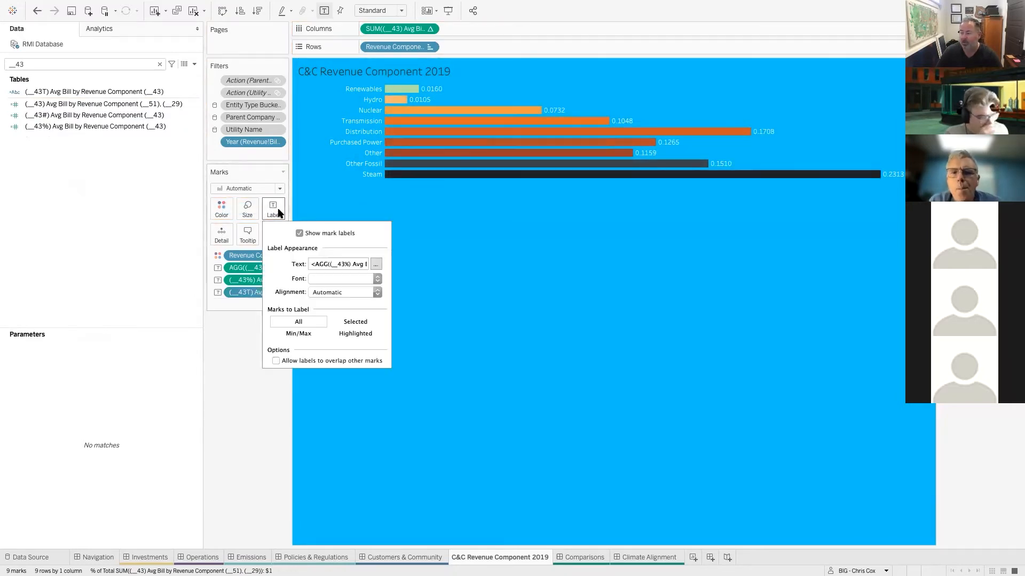
click(376, 265)
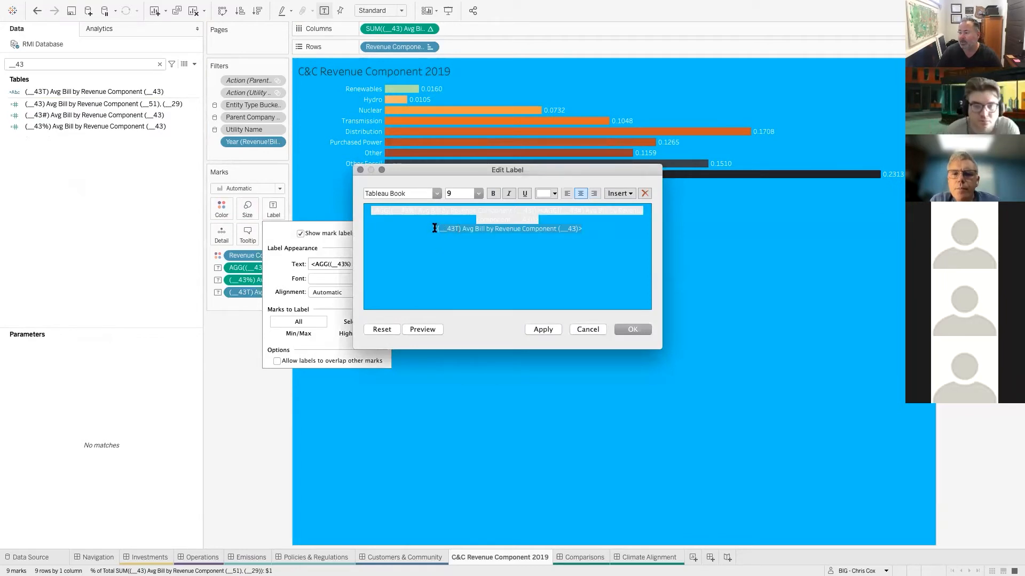
drag(434, 229, 439, 235)
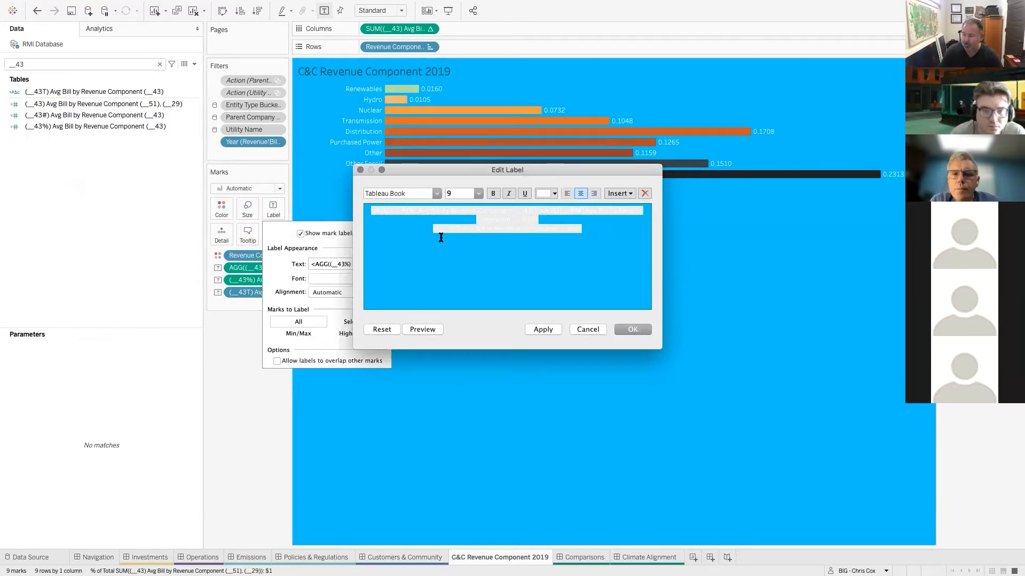
key(Left)
key(BackSpace)
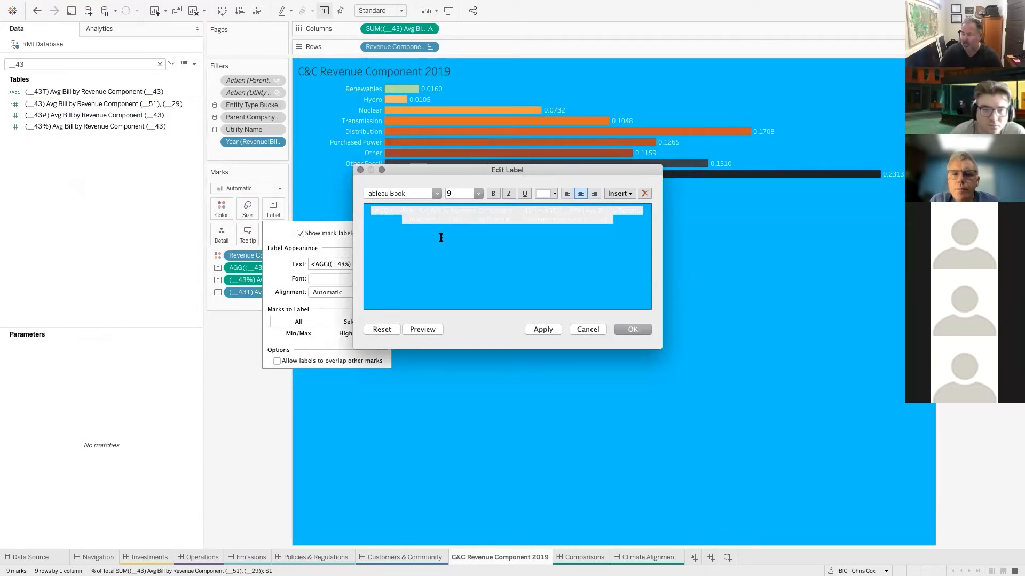
click(632, 330)
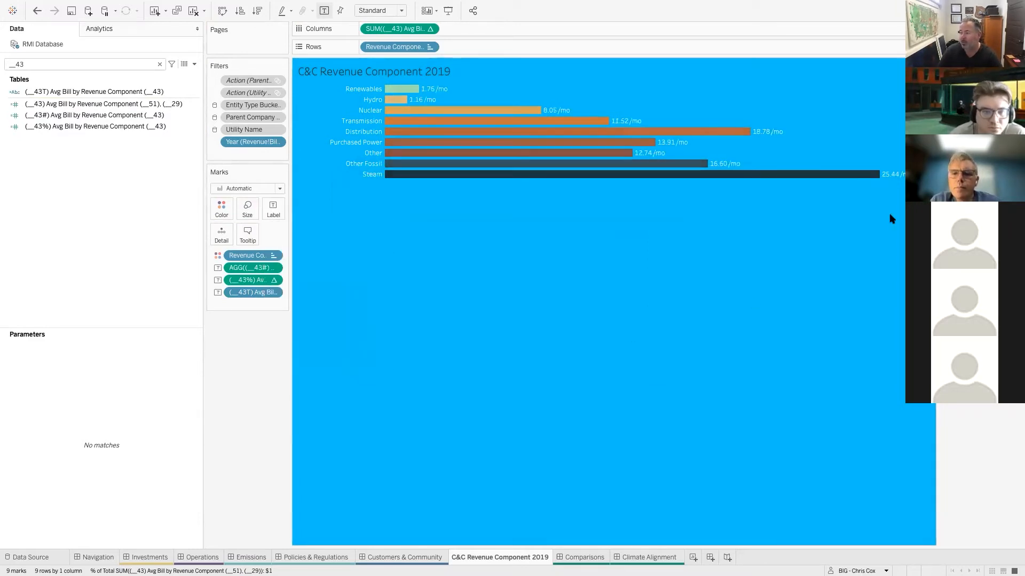
Step: Format the (__43#) label field's numbers as Currency (Custom) with 0 decimal places
click(275, 269)
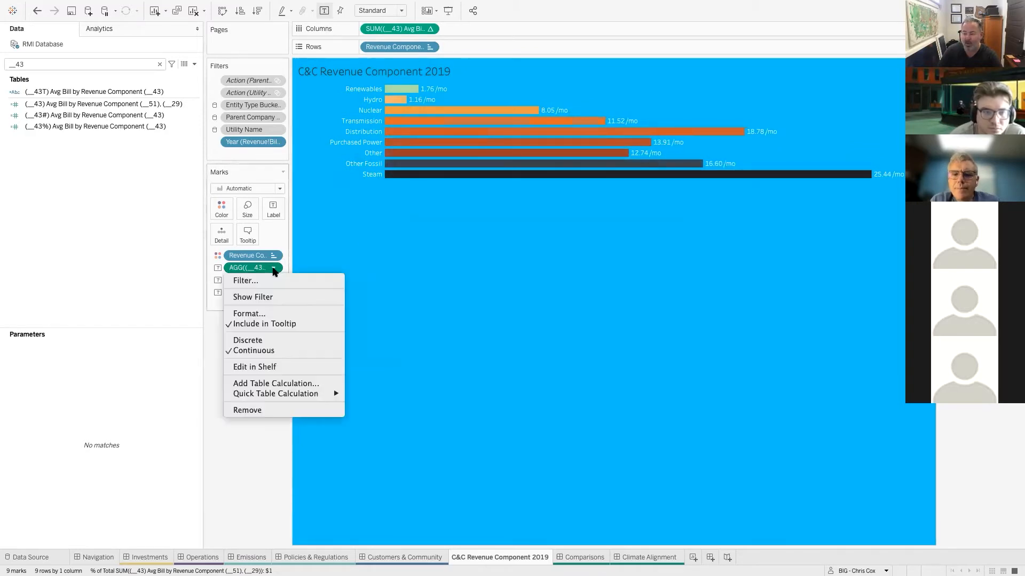
click(269, 313)
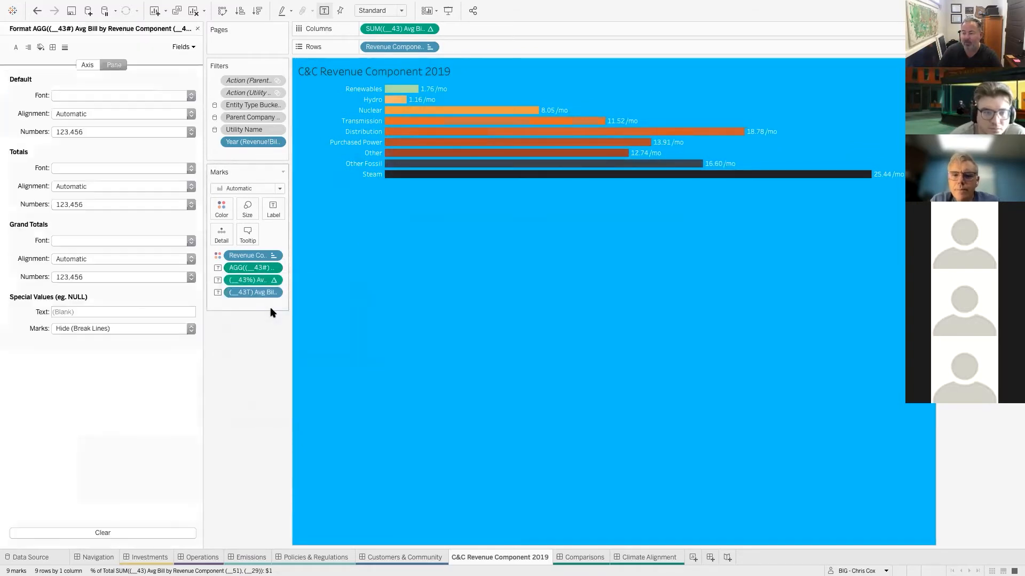
click(90, 132)
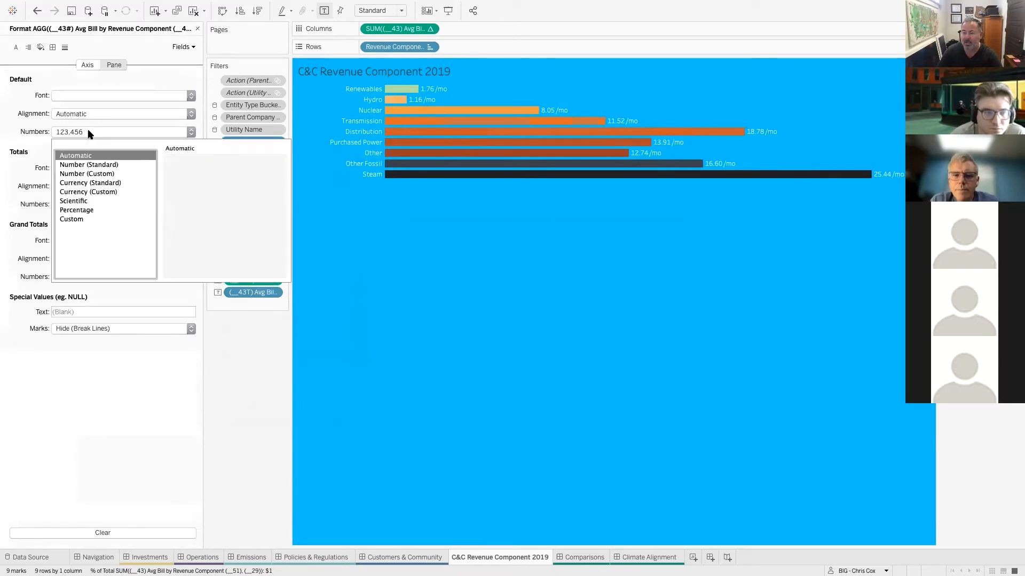
click(90, 193)
click(197, 175)
click(197, 175)
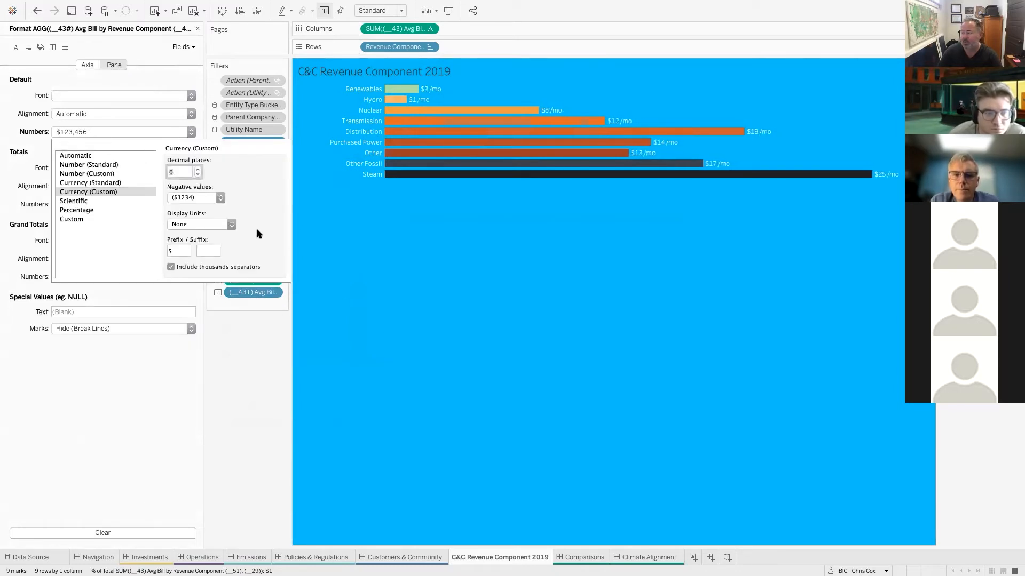
click(378, 319)
Step: Format the (__43%) label field's numbers as Percentage with 0 decimal places and close the formatting options
click(278, 280)
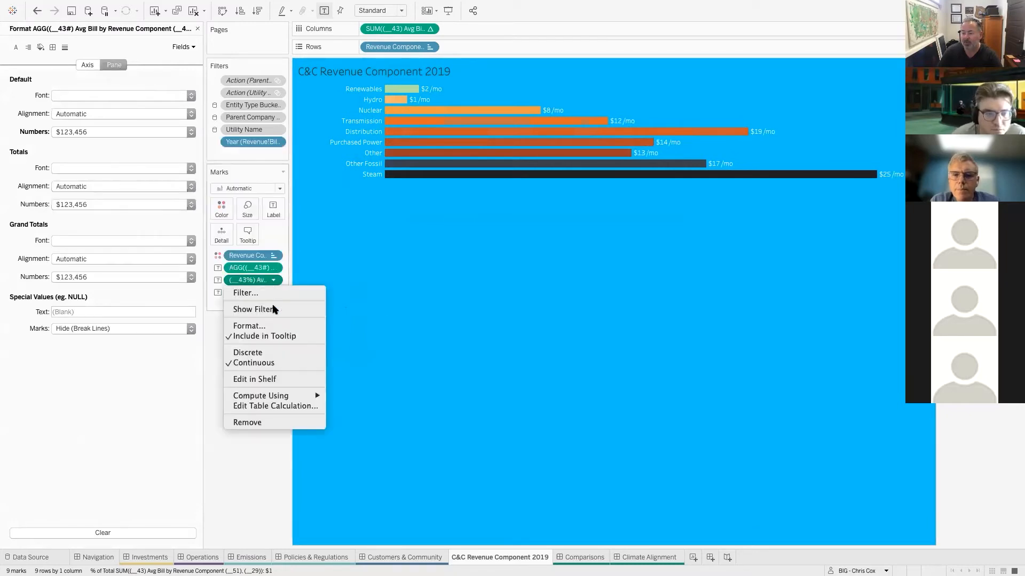
click(245, 327)
click(95, 132)
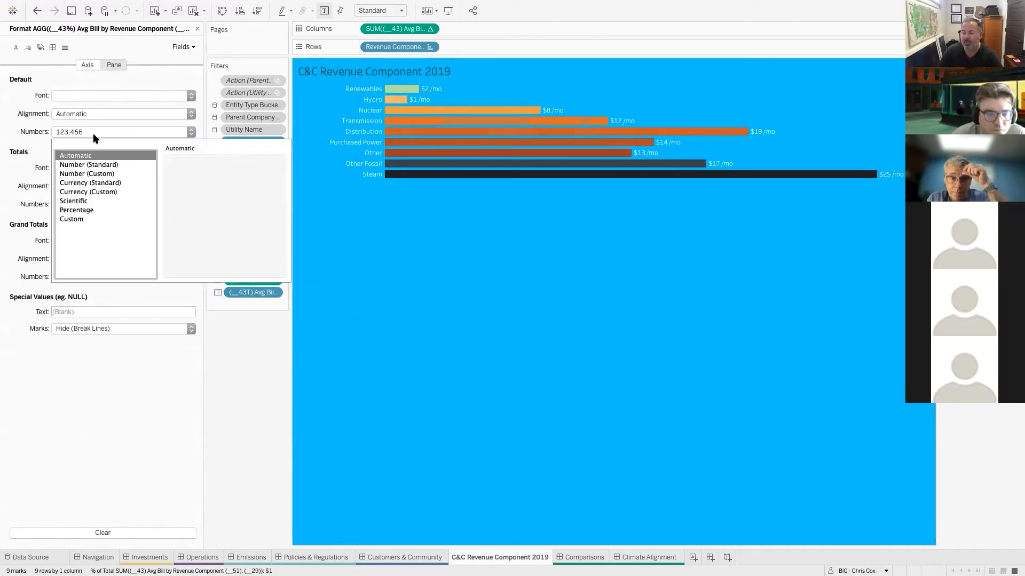
click(75, 210)
click(198, 175)
click(198, 175)
click(270, 366)
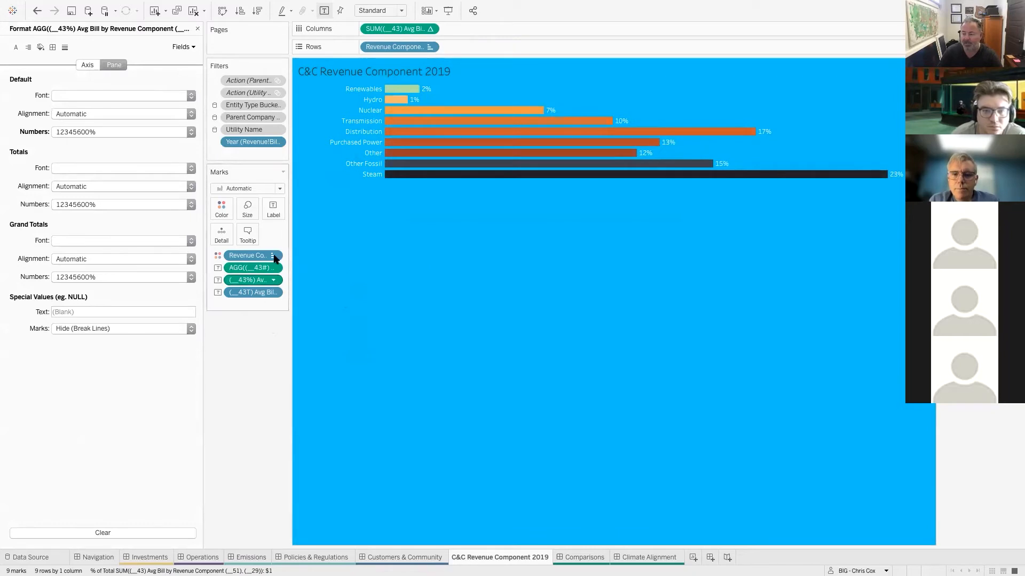
click(197, 29)
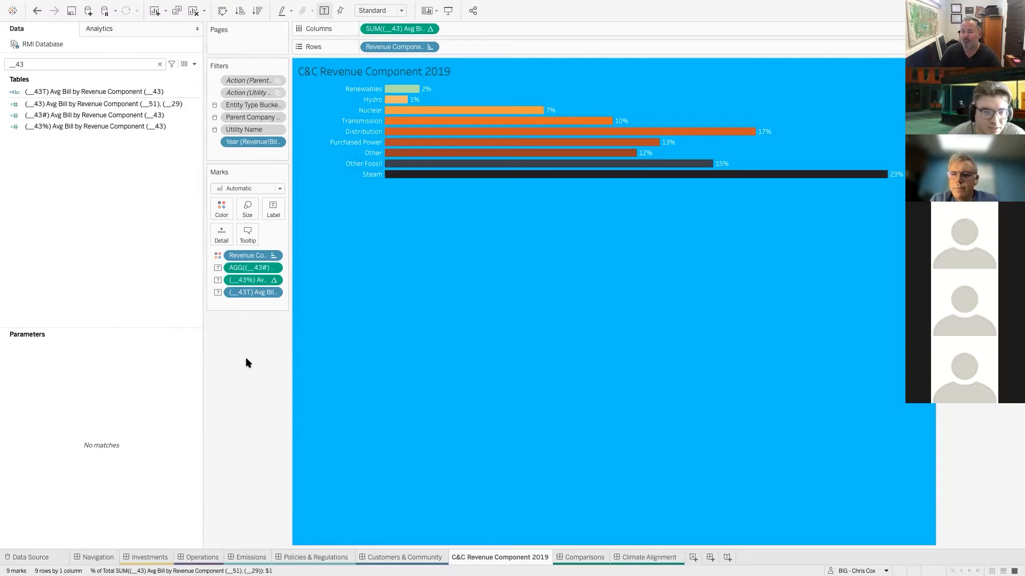
Step: Open the mark label's text to review how the (__43%), (__43#) and (__43T) fields are combined
right_click(100, 96)
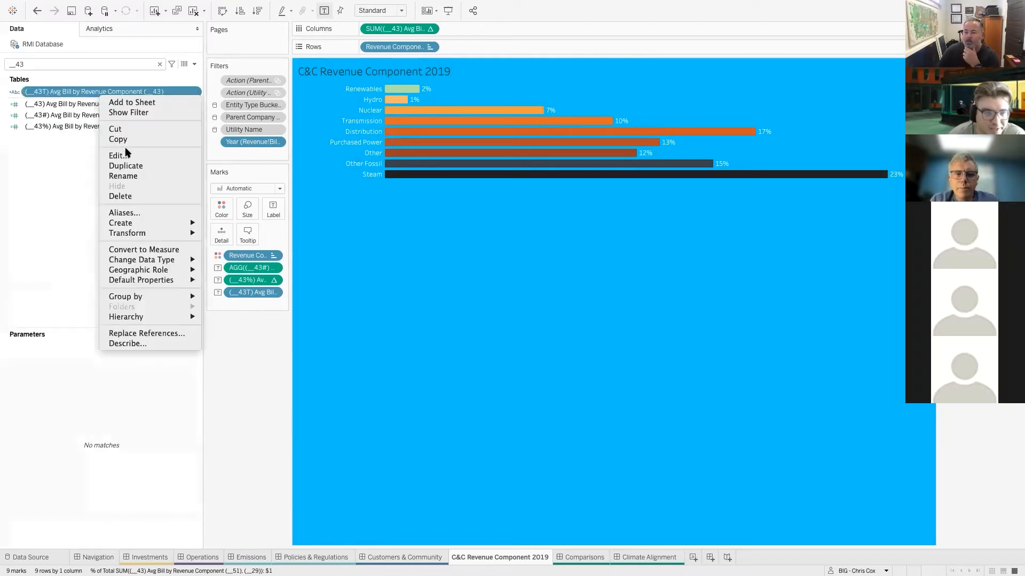
click(54, 207)
click(273, 210)
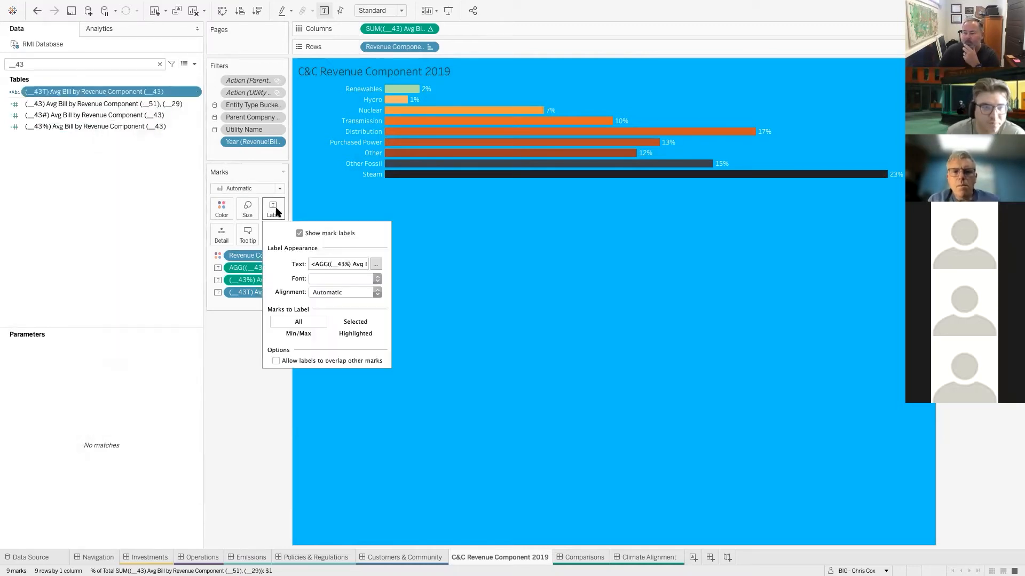
click(377, 265)
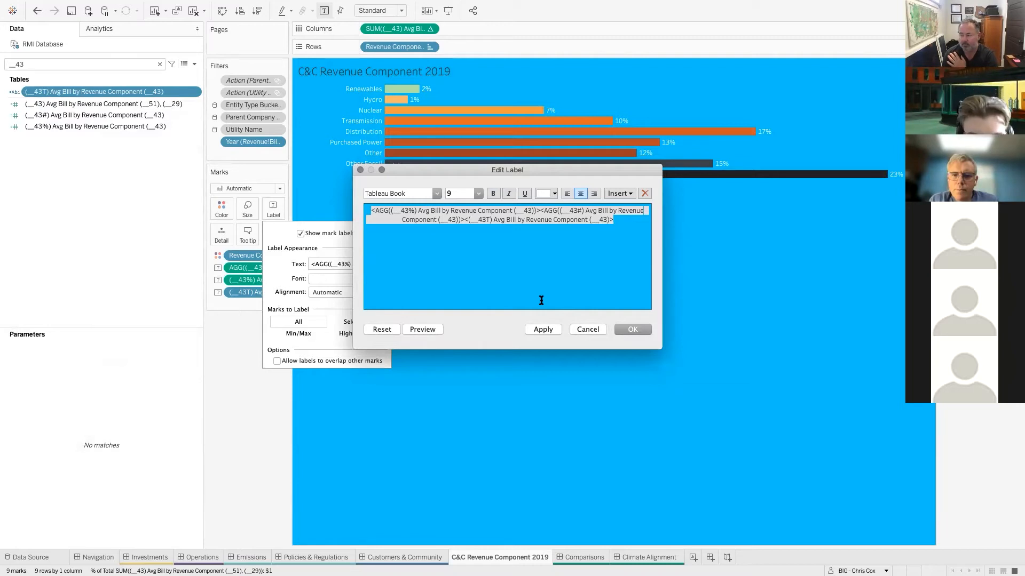
Step: Insert a line break after the (__43%) field in the mark label text and accept the change
click(540, 207)
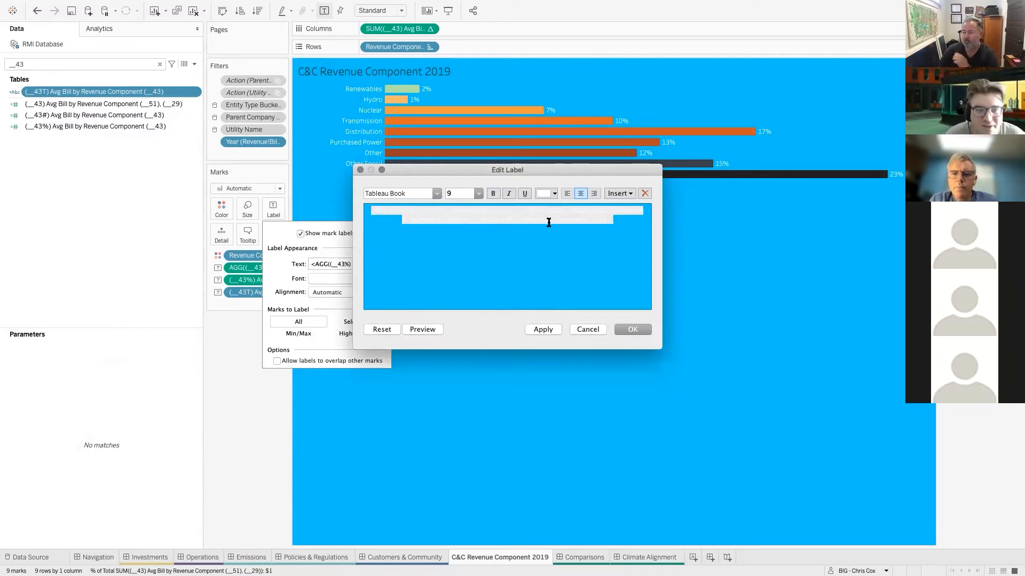
key(Return)
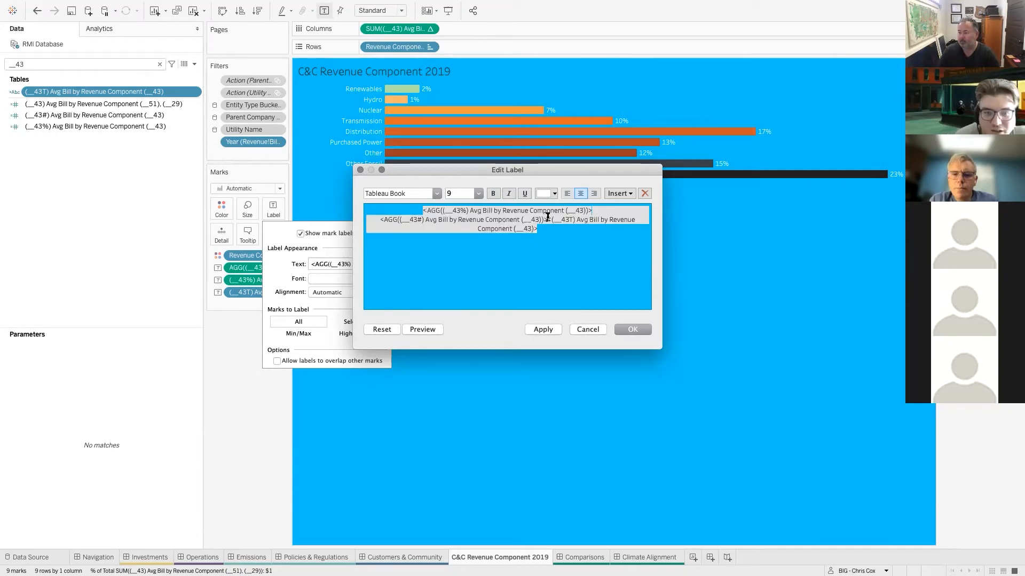
click(629, 330)
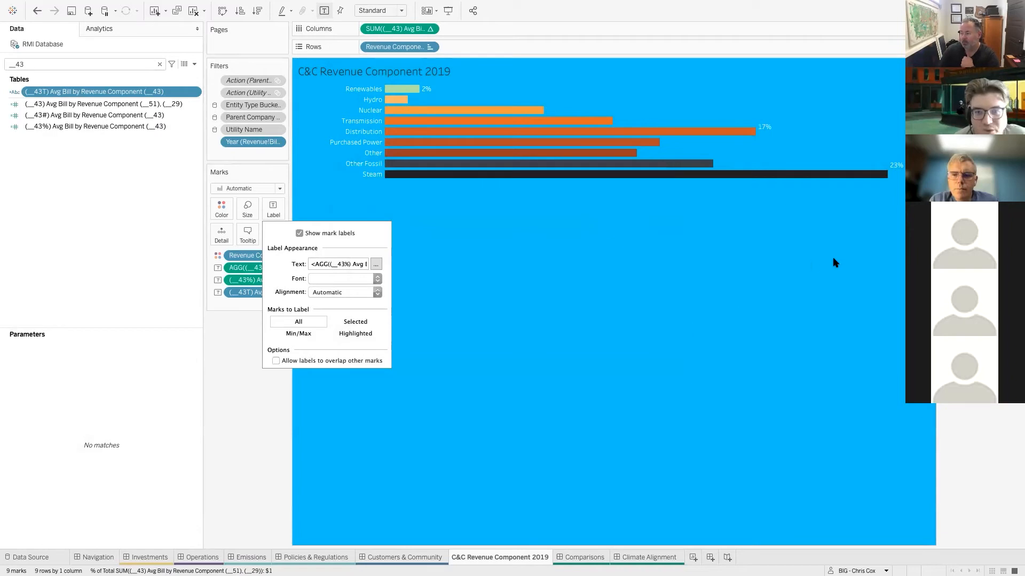
click(838, 215)
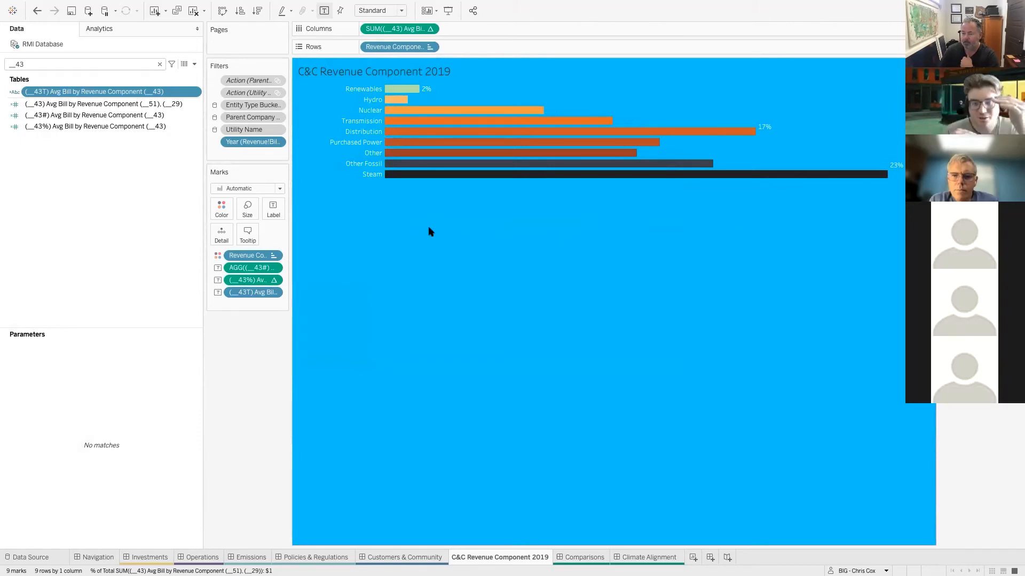
Step: Allow the bar chart's mark labels to overlap other marks
click(274, 209)
click(276, 360)
click(621, 335)
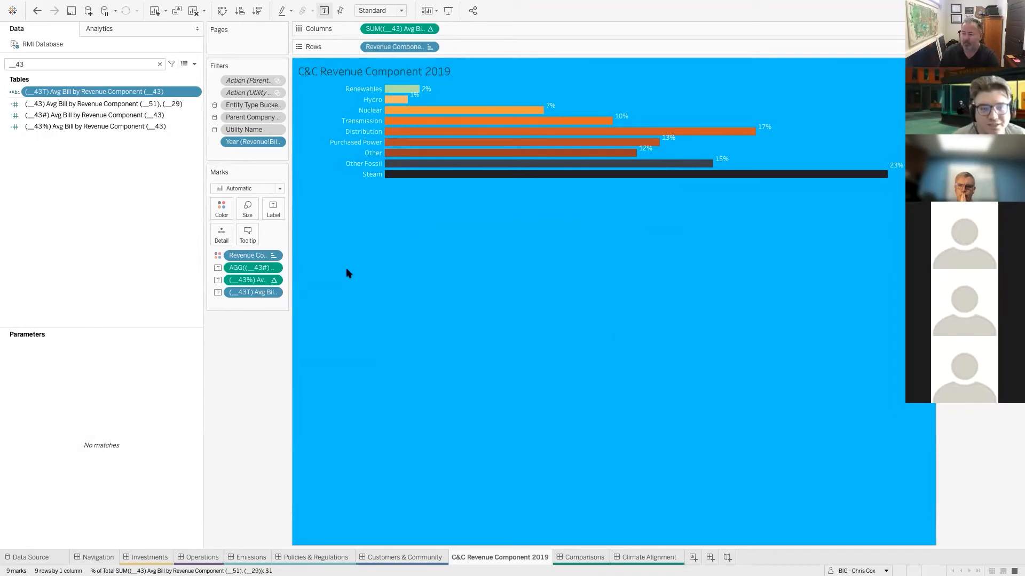
Step: Place the (__43%), (__43#) and (__43T) fields on three separate lines in the mark label text
click(272, 211)
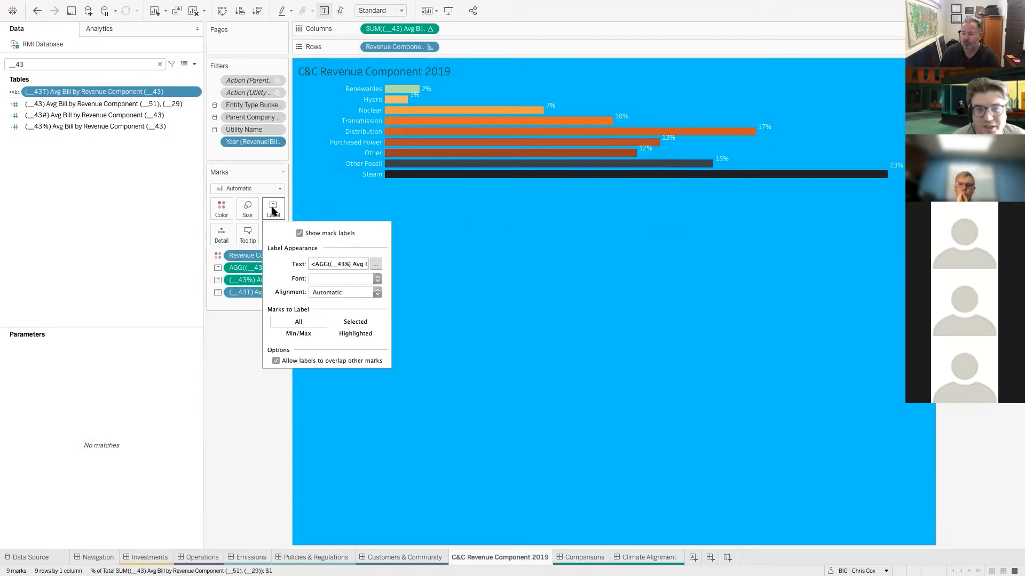
click(374, 264)
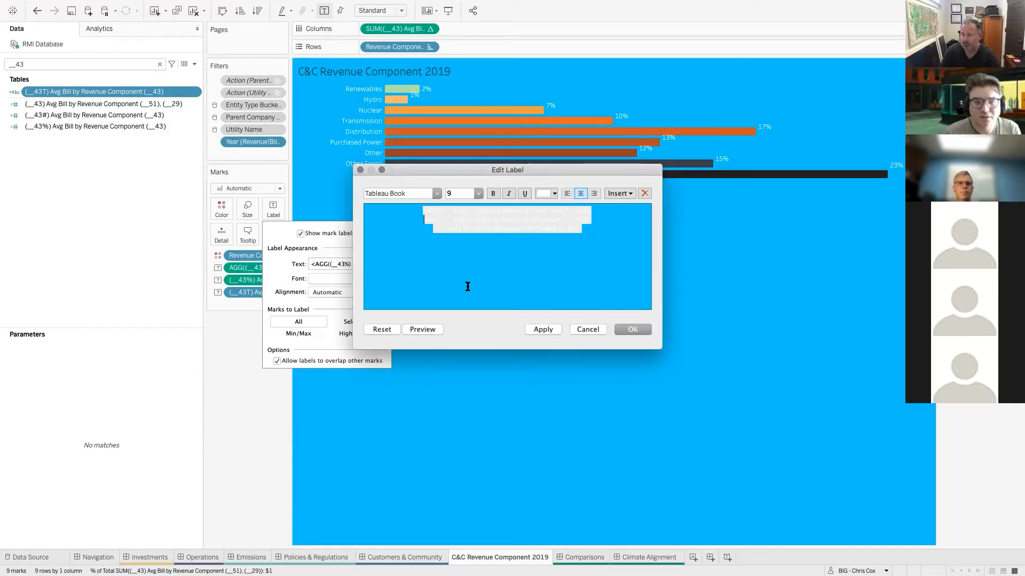
key(BackSpace)
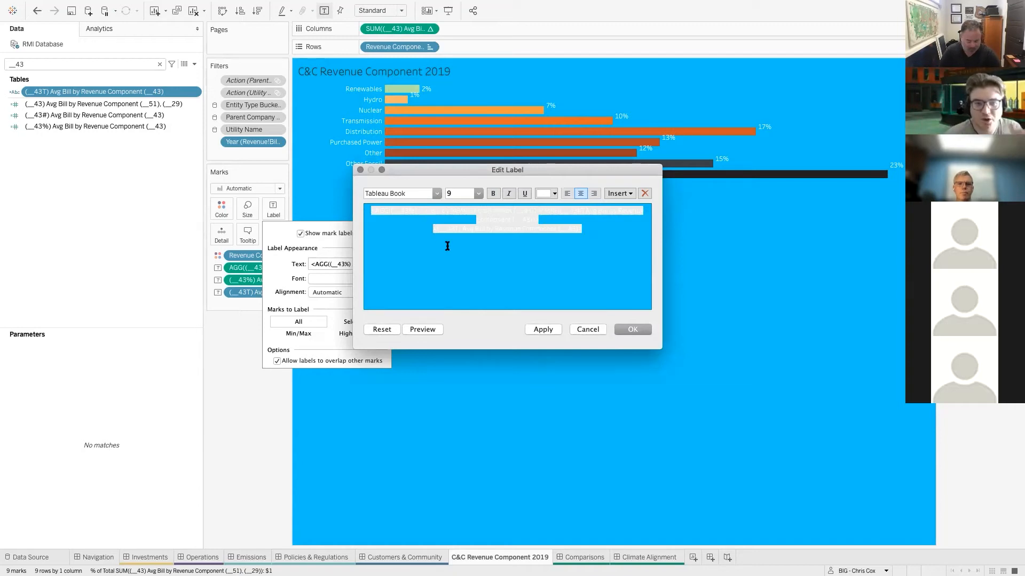
key(super+z)
click(631, 328)
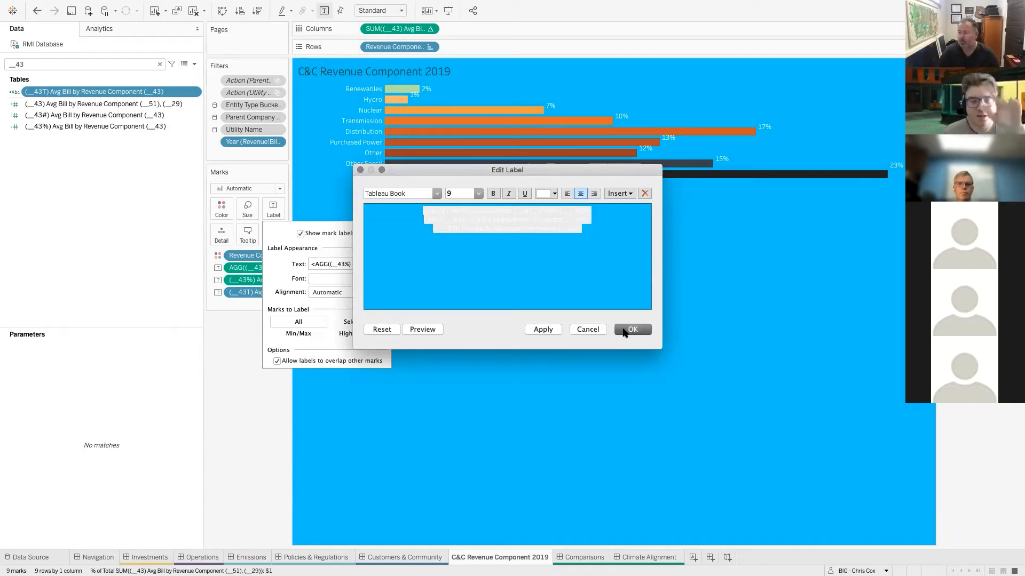
click(558, 299)
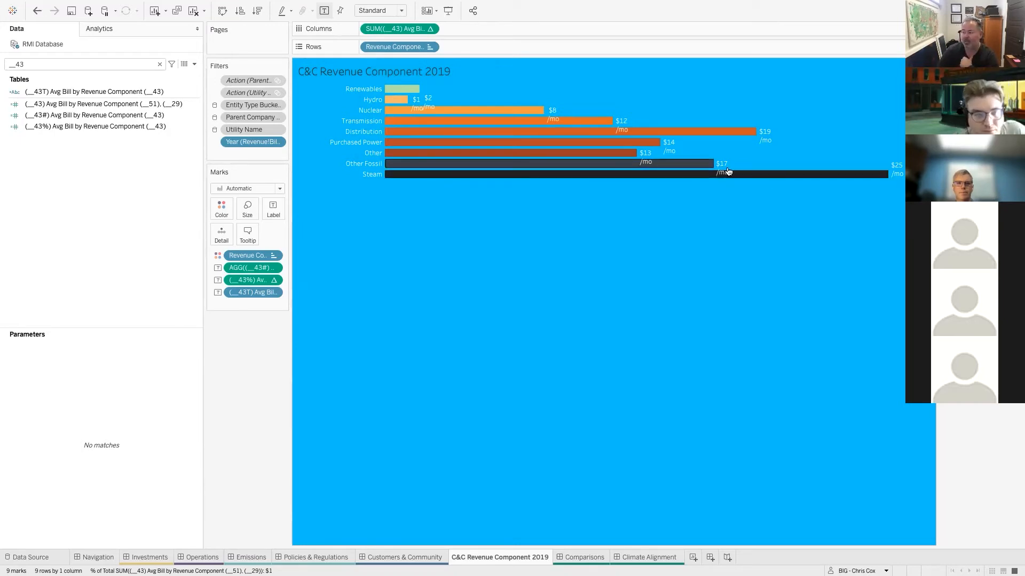
Step: Remove the line breaks from the mark label text so (__43%), (__43#) and (__43T) run on together, and apply the change
click(273, 208)
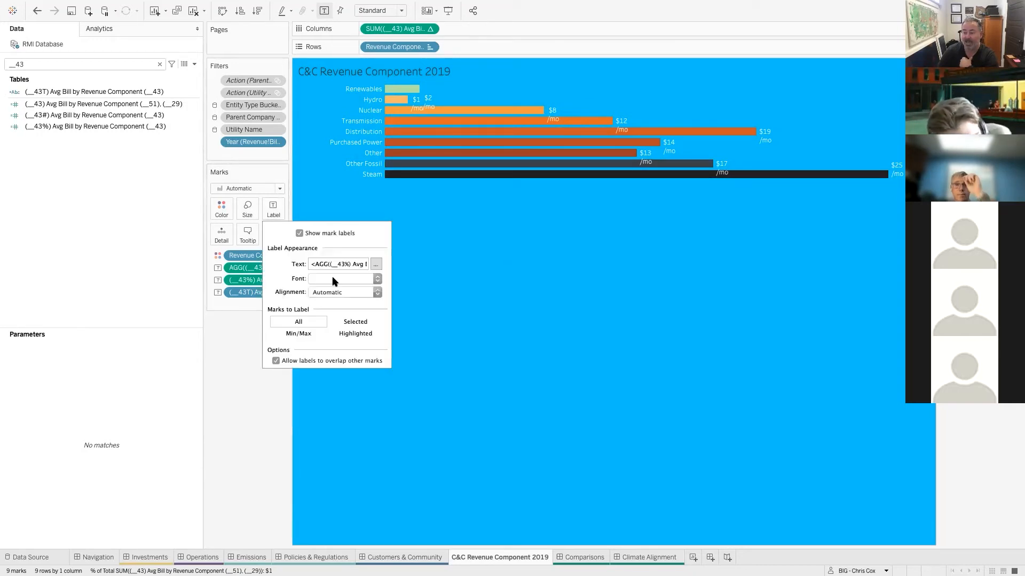
click(376, 264)
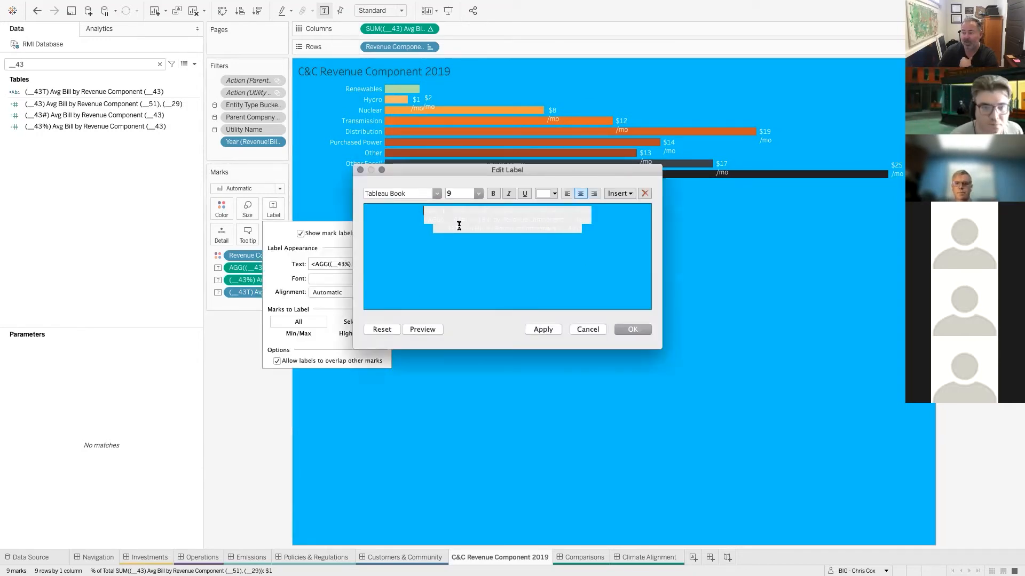
key(BackSpace)
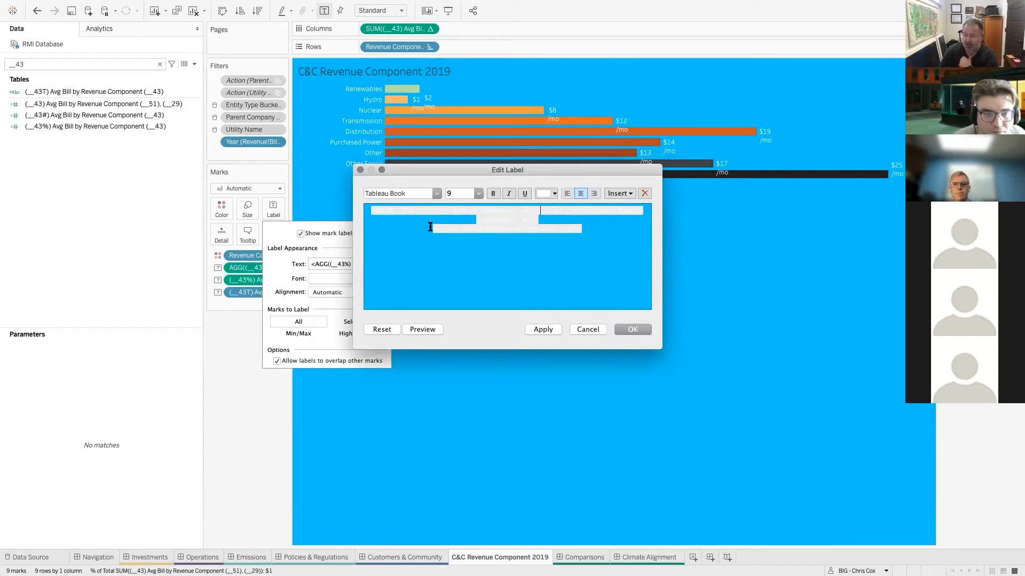
click(433, 235)
key(BackSpace)
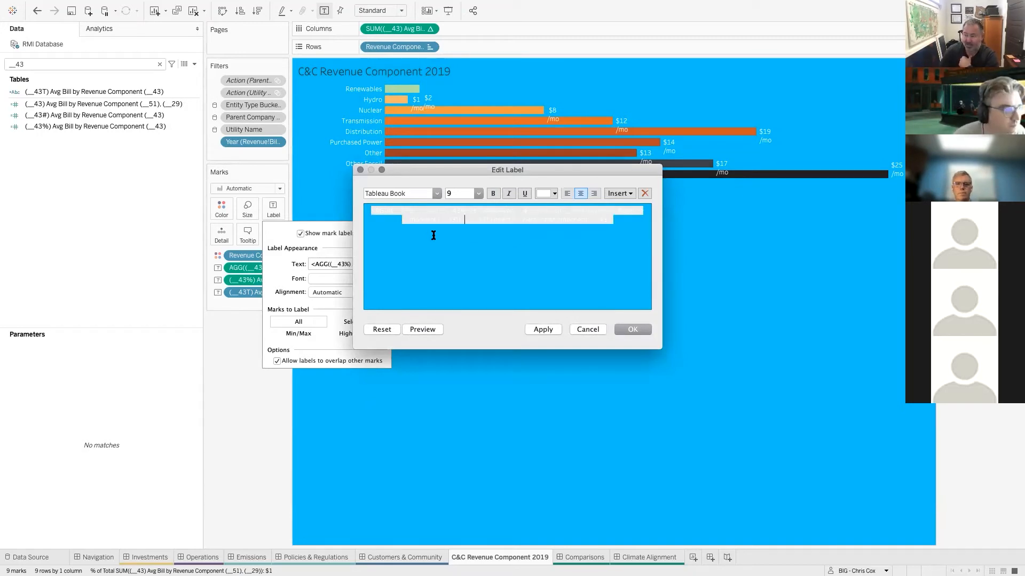
click(542, 329)
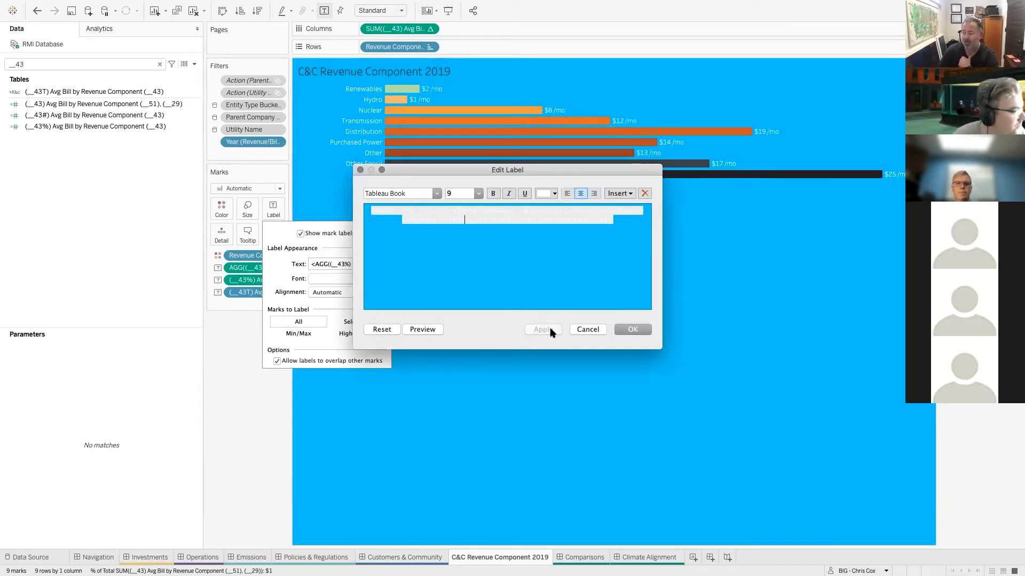
click(631, 330)
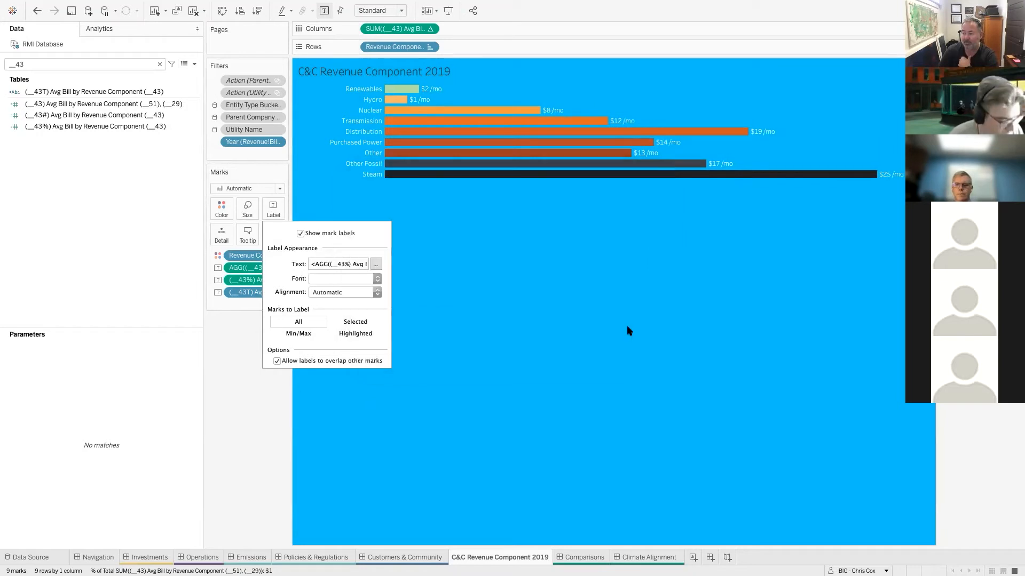
click(699, 281)
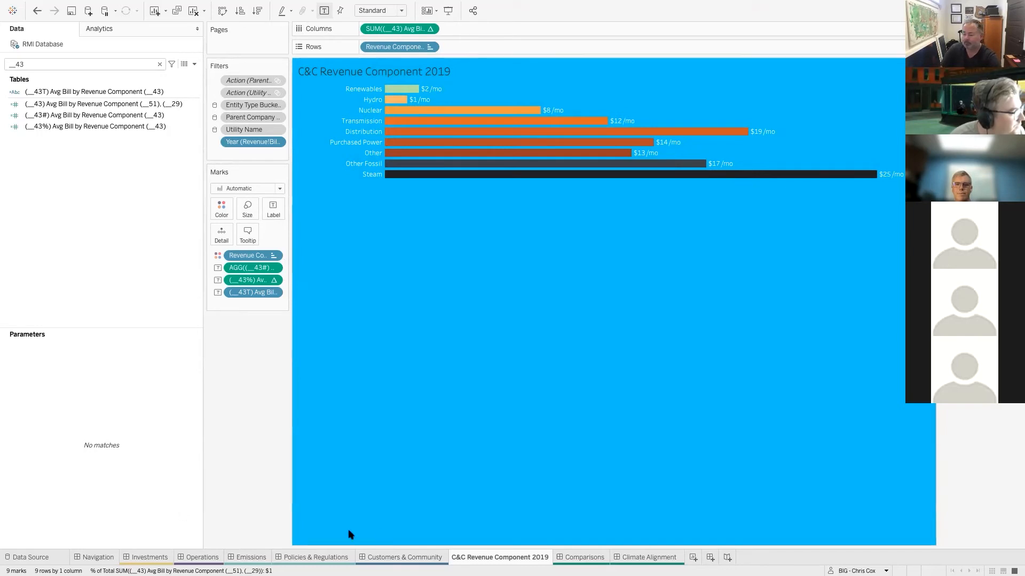
Step: From the Customers & Community dashboard, go to the C&C Parent Company 2019 sheet and duplicate it
click(395, 557)
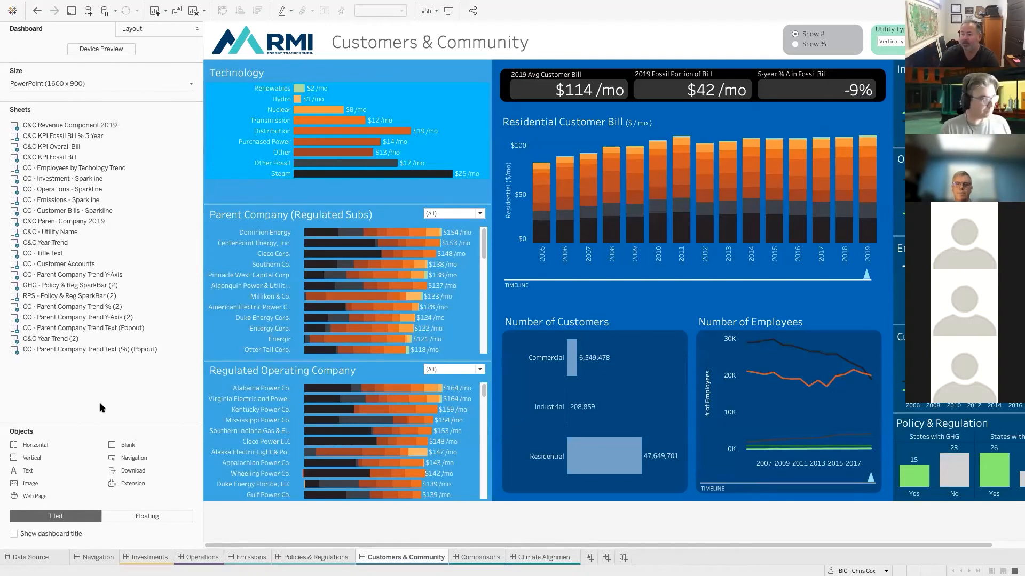
click(463, 307)
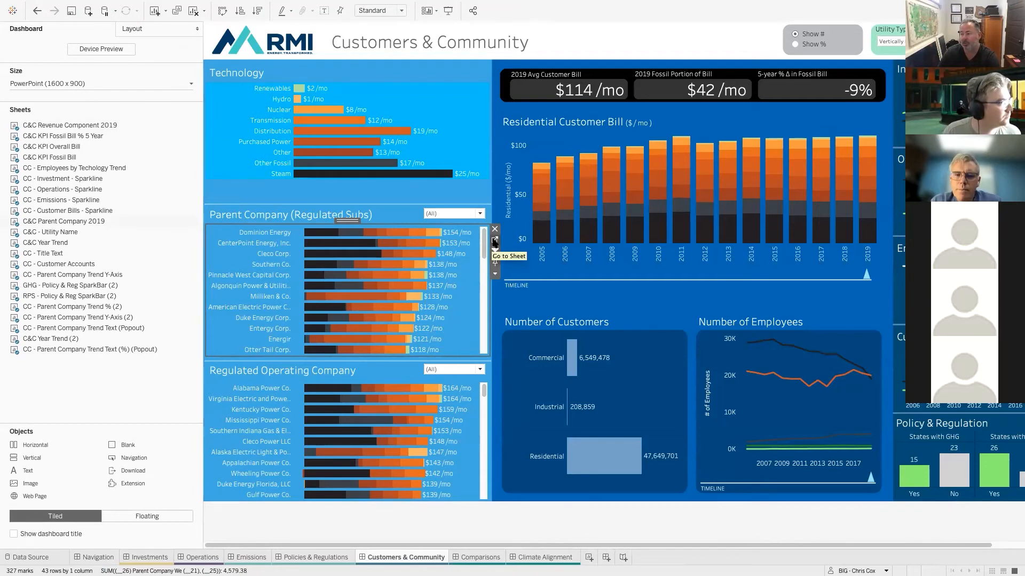
click(494, 240)
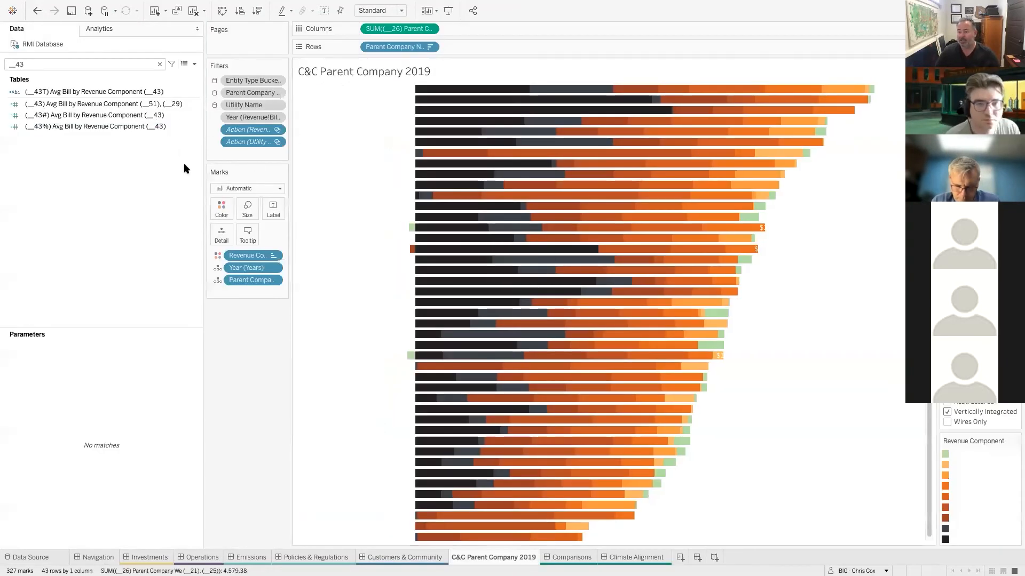
right_click(497, 558)
click(545, 440)
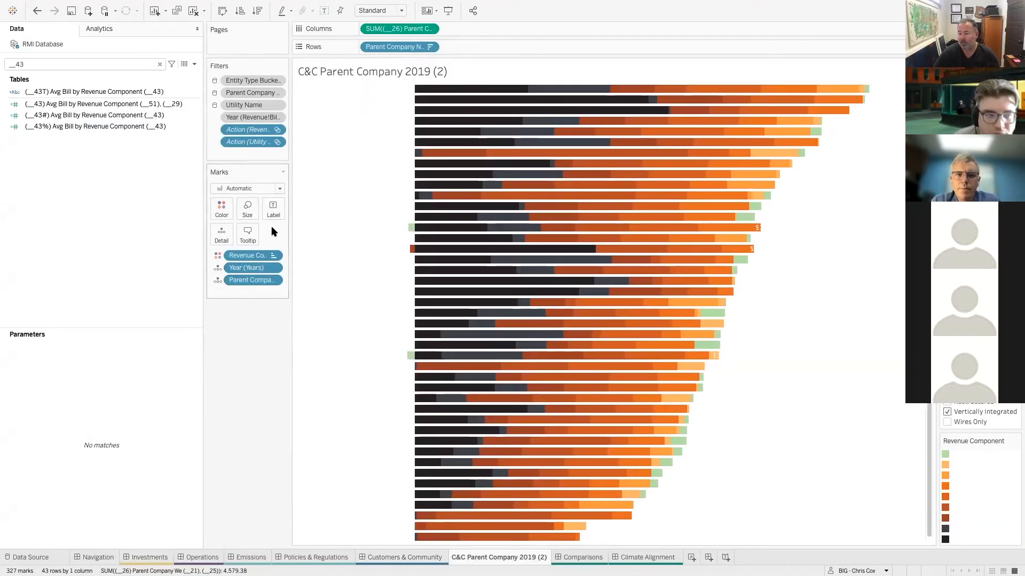
Step: Show mark labels on the duplicated sheet and apply a Percent of Total quick table calculation to the (__26) column measure
click(324, 11)
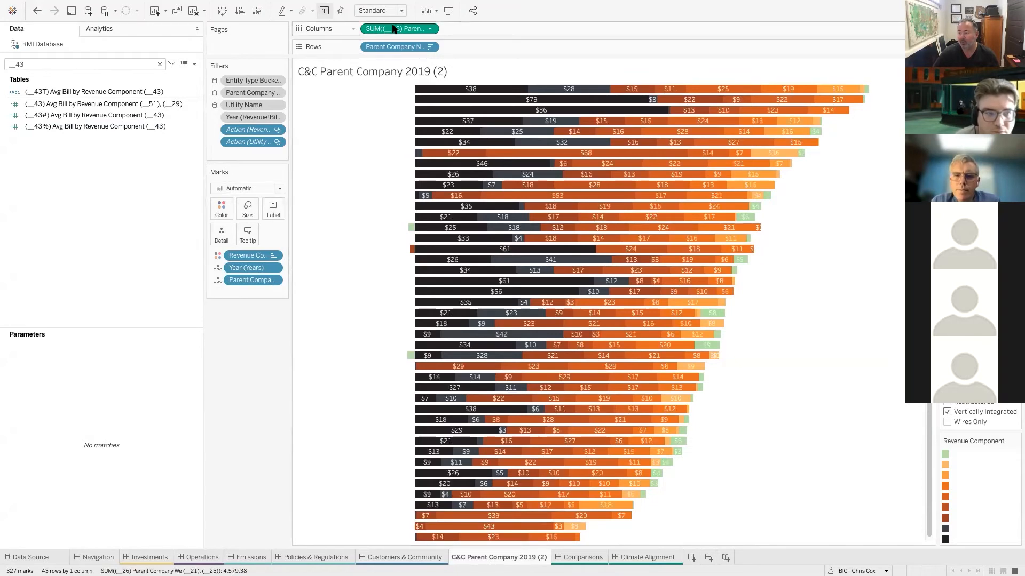
click(429, 30)
mouse_move(437, 122)
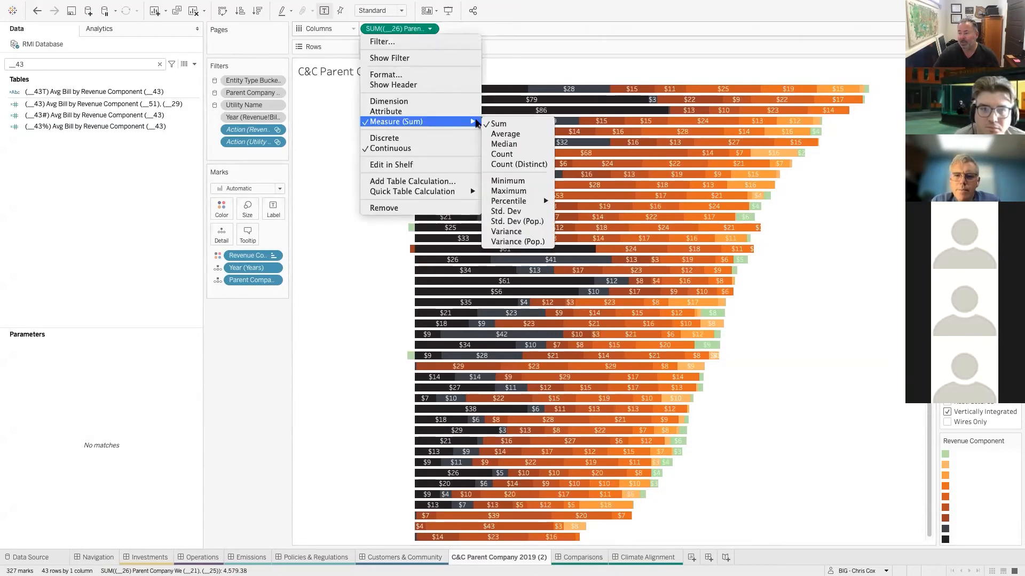
mouse_move(447, 193)
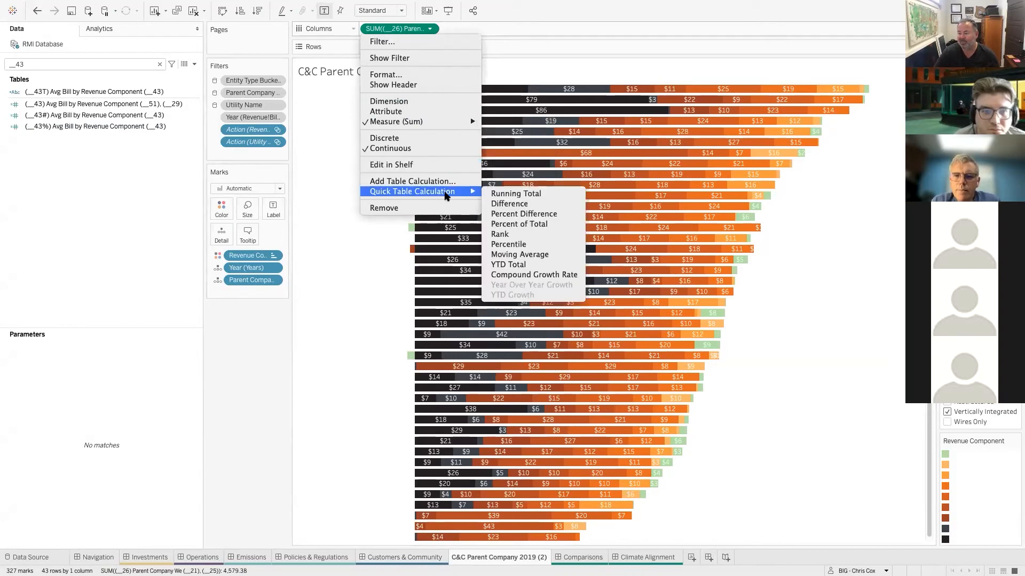
key(Escape)
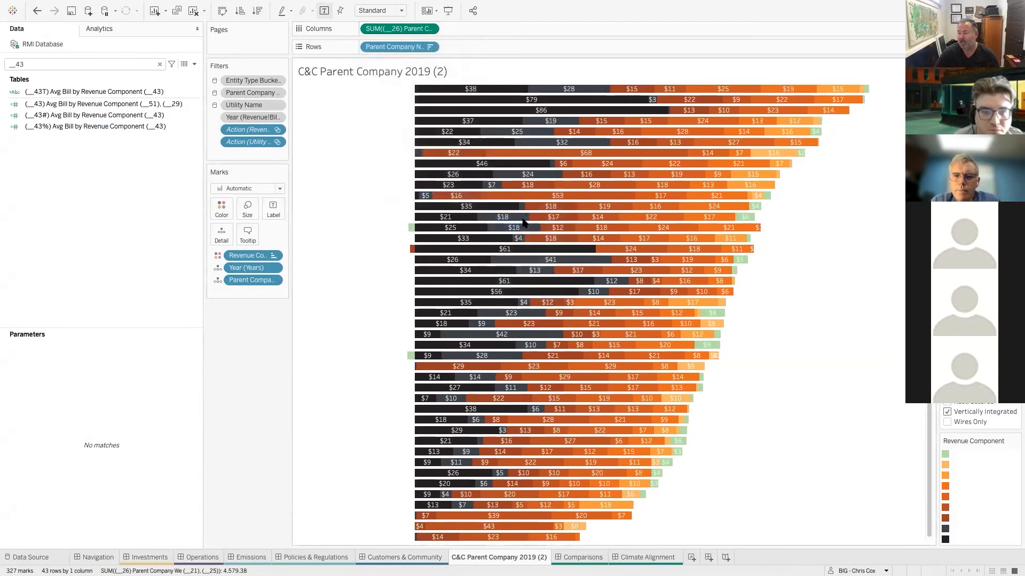
Step: Compute the Percent of Total within each parent company's bar and hide the mark labels again
click(430, 29)
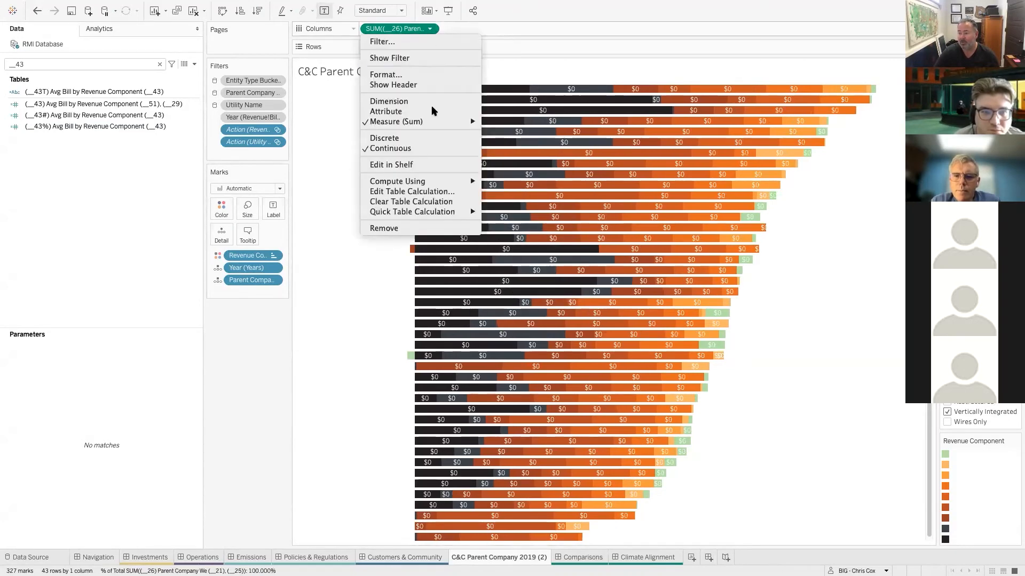
mouse_move(455, 181)
click(499, 193)
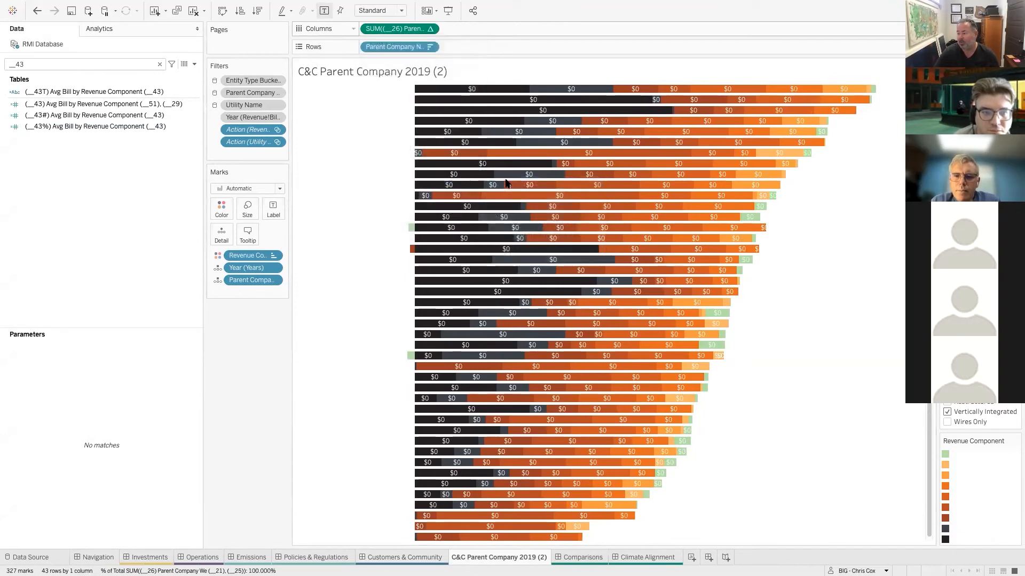
click(324, 11)
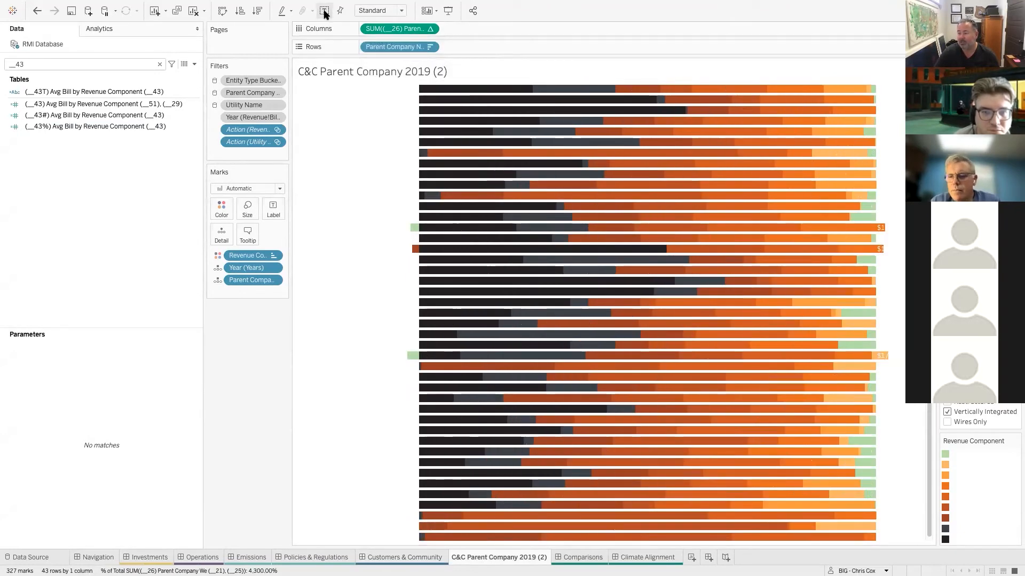
Step: Format the (__26) percent-of-total measure's pane numbers as Percentage with 0 decimal places and clear any bar selection
click(430, 29)
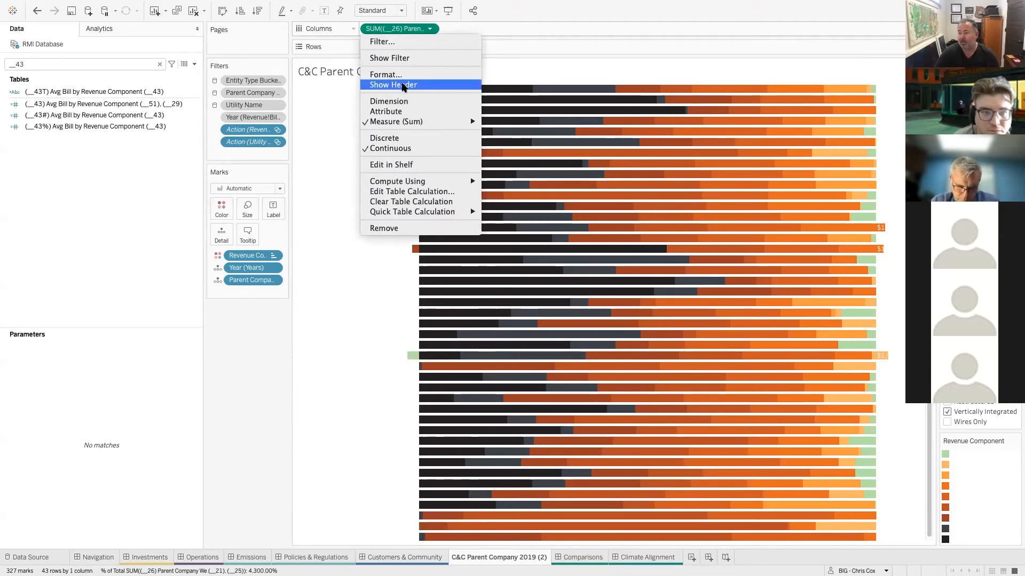
click(395, 76)
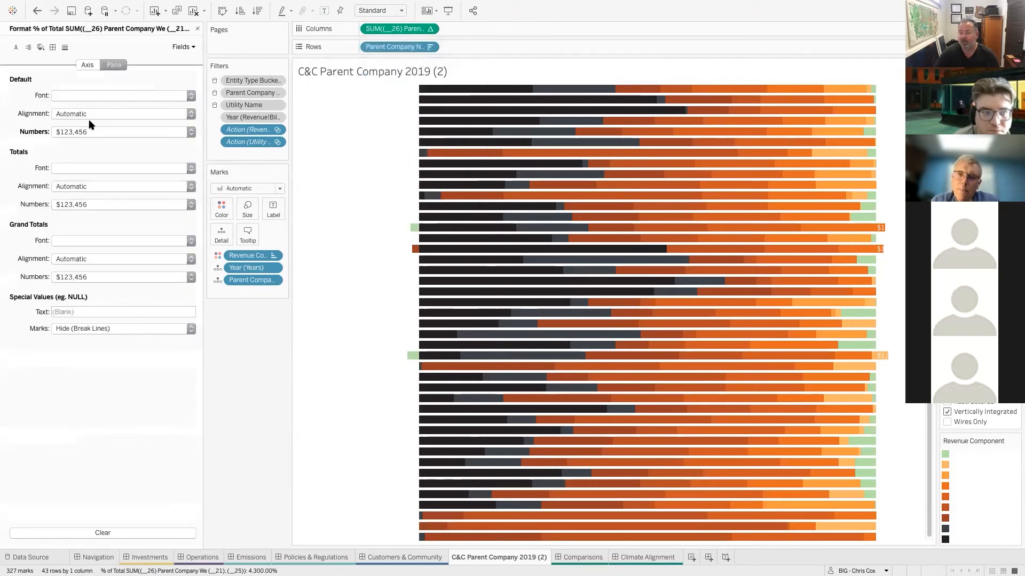
click(90, 132)
click(93, 210)
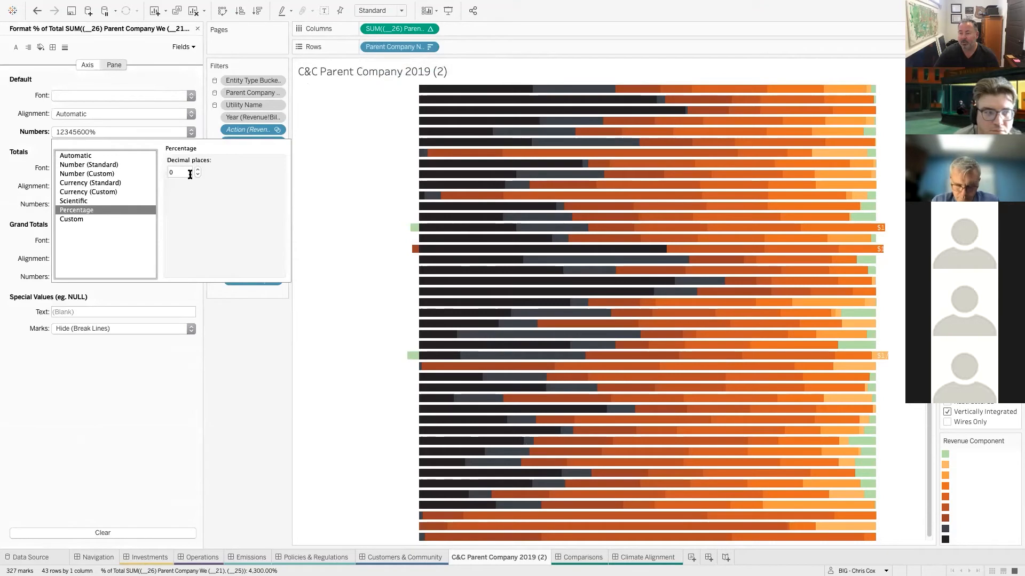
click(314, 222)
click(332, 216)
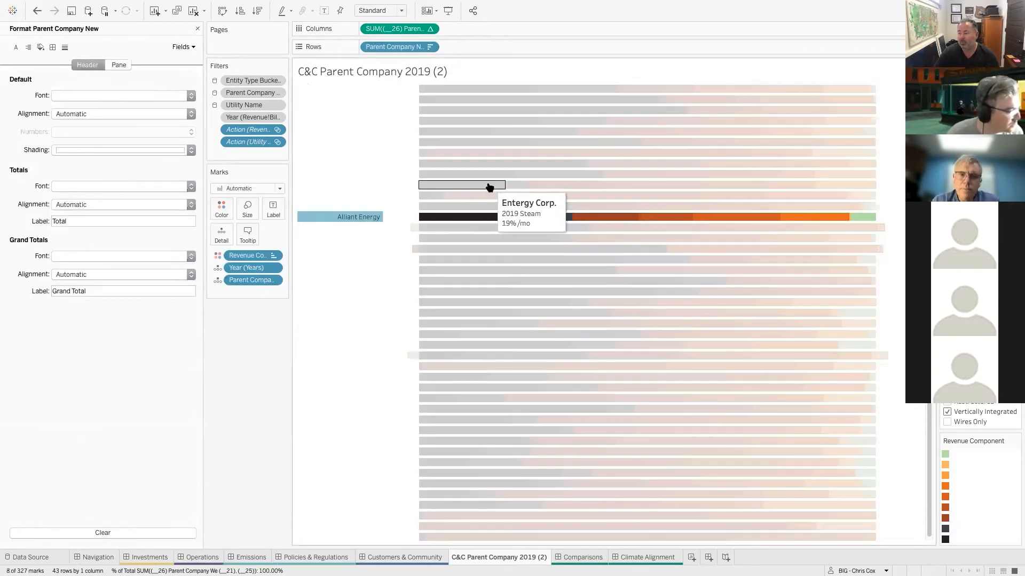
click(356, 219)
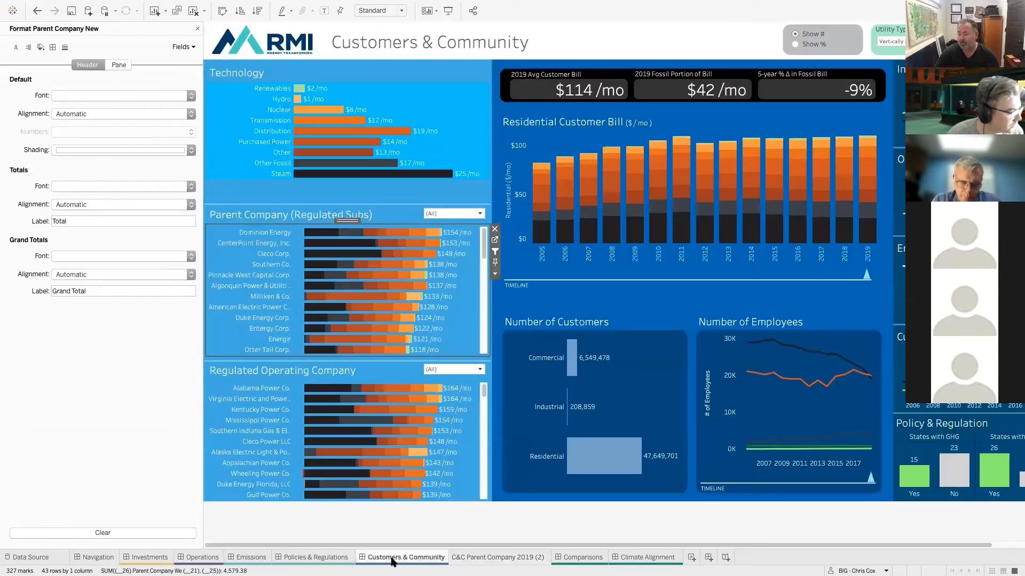
Step: Place the C&C Parent Company 2019 (2) sheet directly below the Parent Company chart on the Customers & Community dashboard and hide its title
click(394, 557)
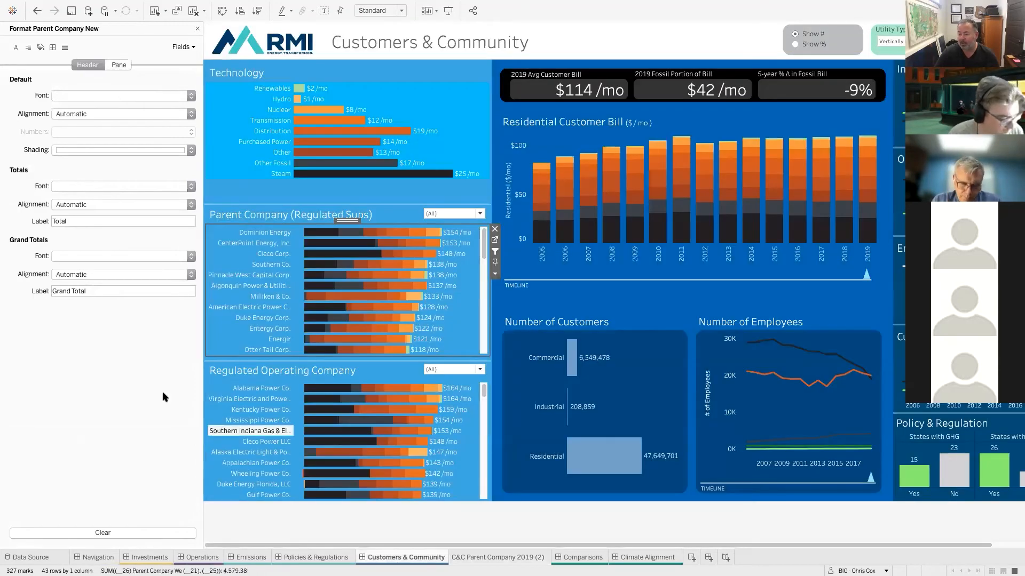
double_click(347, 221)
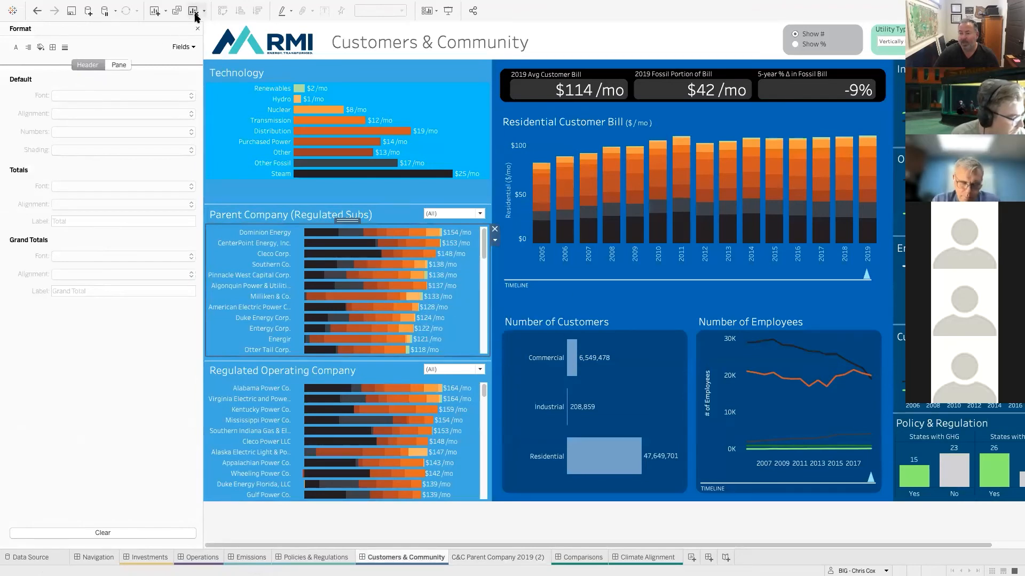
click(197, 30)
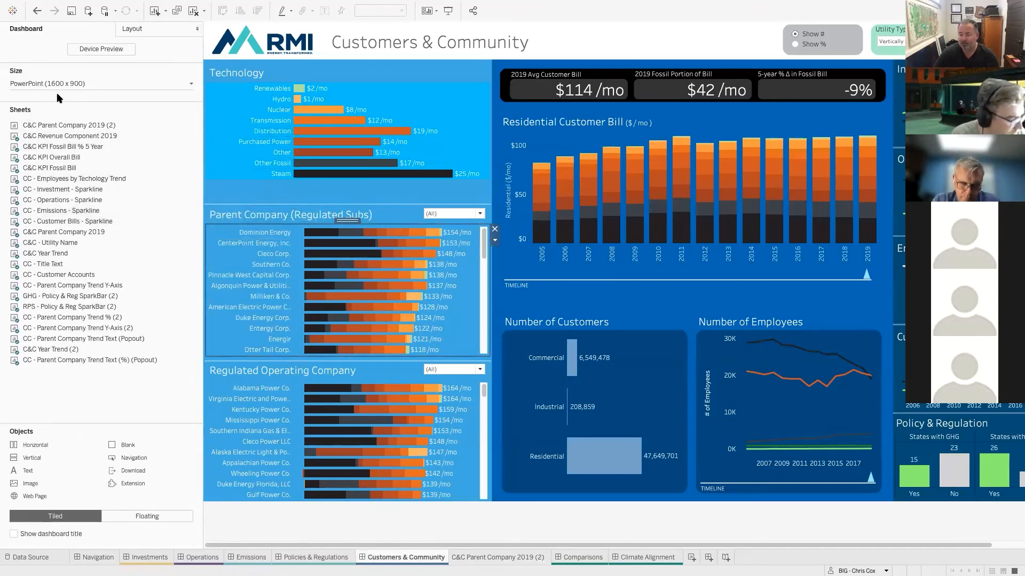
drag(94, 125, 367, 354)
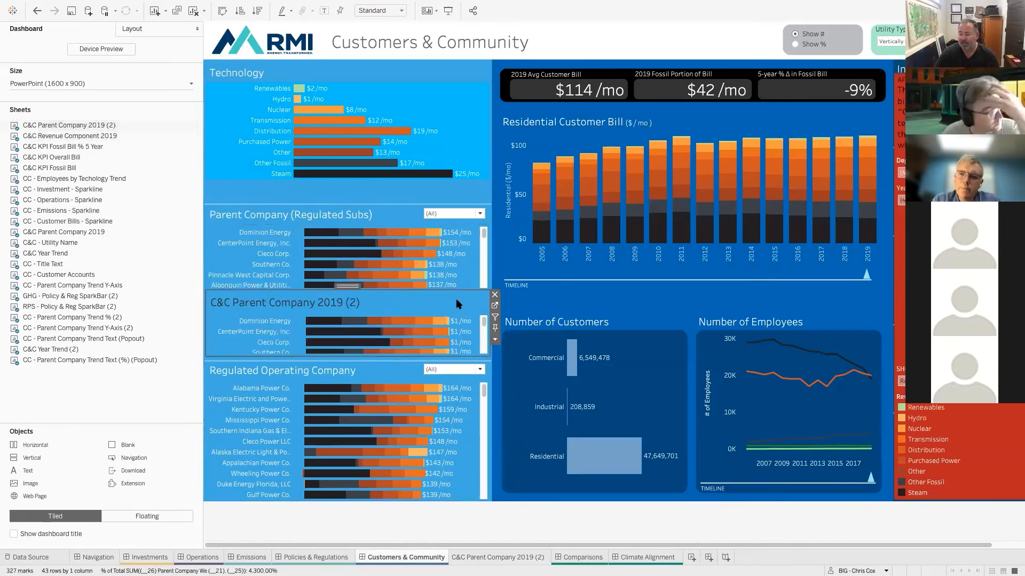
click(495, 340)
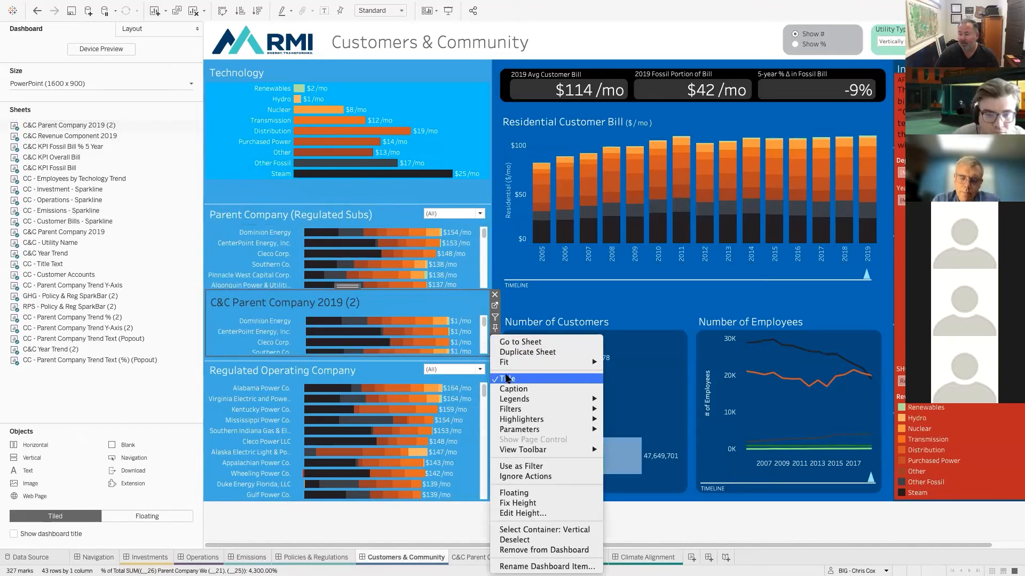
click(505, 375)
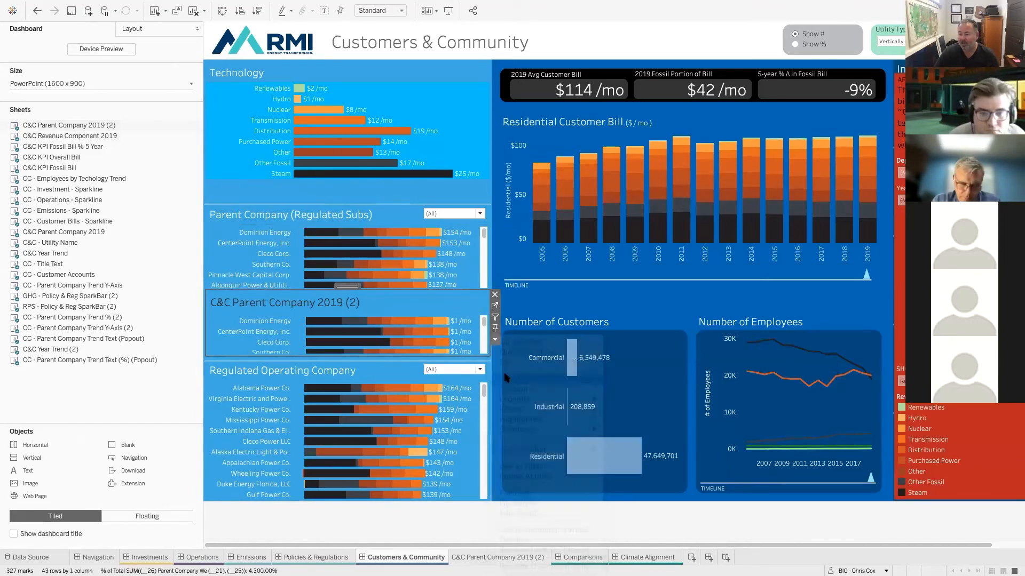
Step: On the C&C Parent Company 2019 (2) sheet, temporarily show the percent axis, remove its reference line with the $/mo labels, and hide the axis again
click(474, 262)
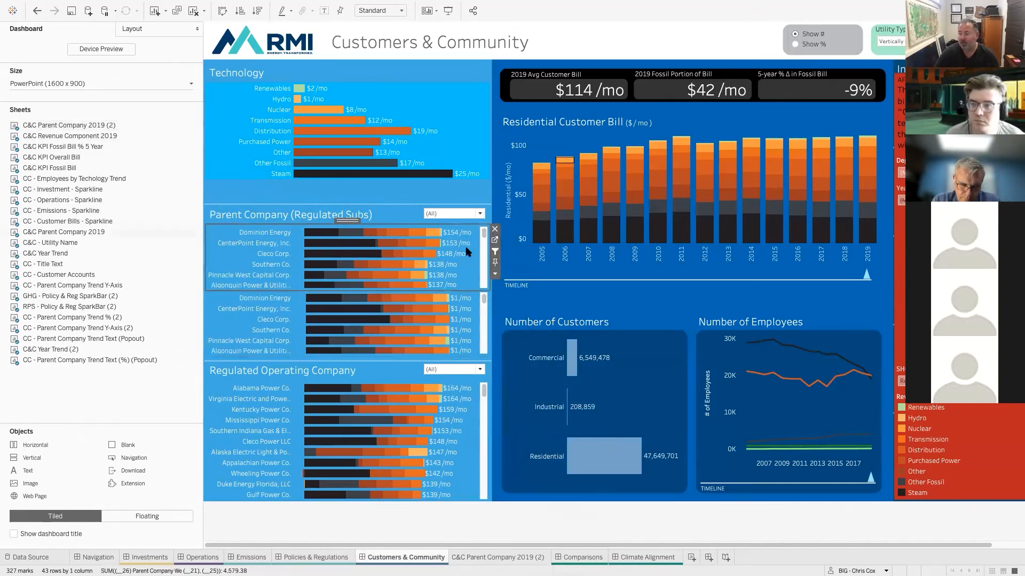
mouse_move(445, 280)
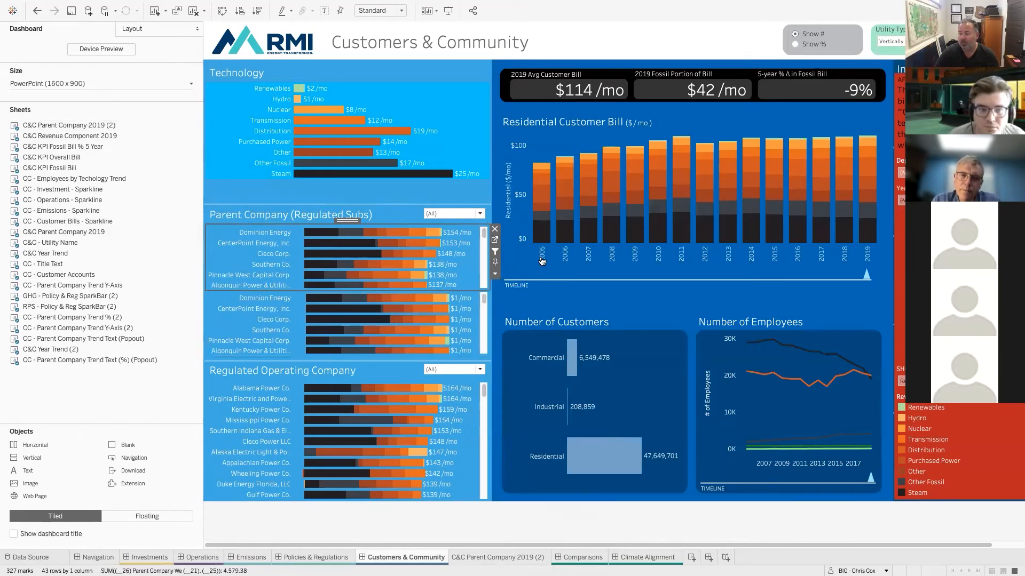
click(478, 312)
click(493, 307)
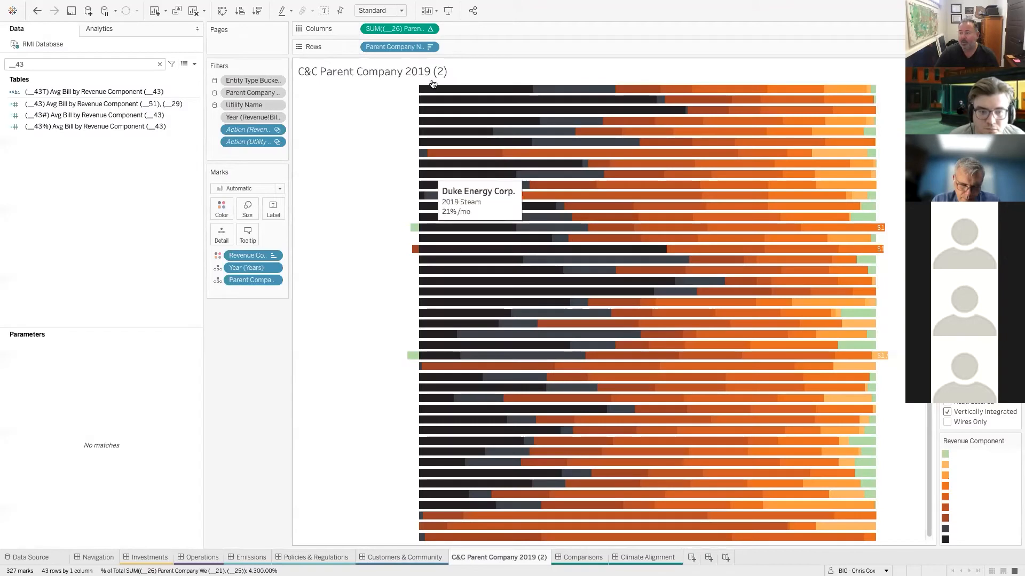
click(430, 30)
mouse_move(422, 121)
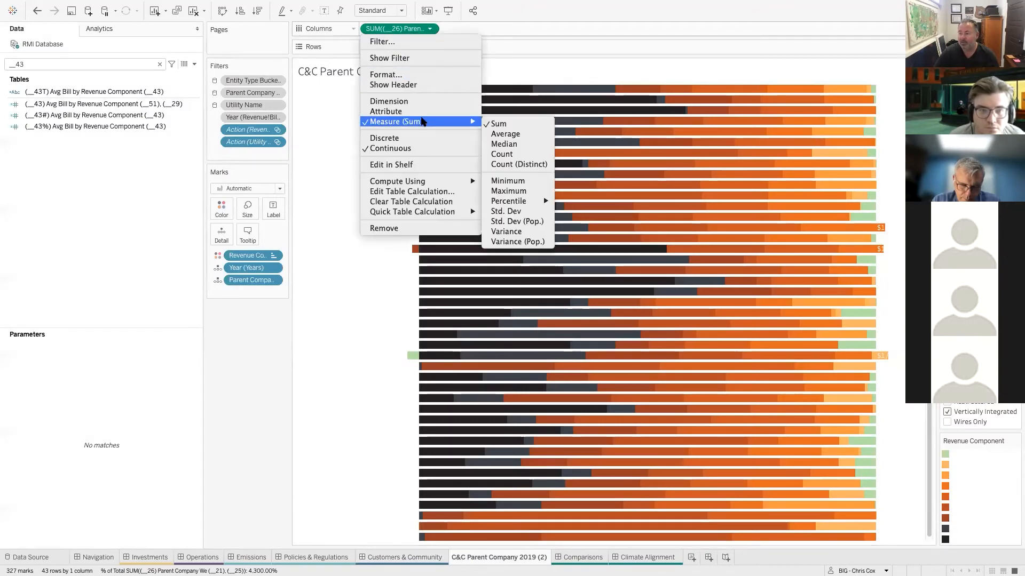
click(393, 85)
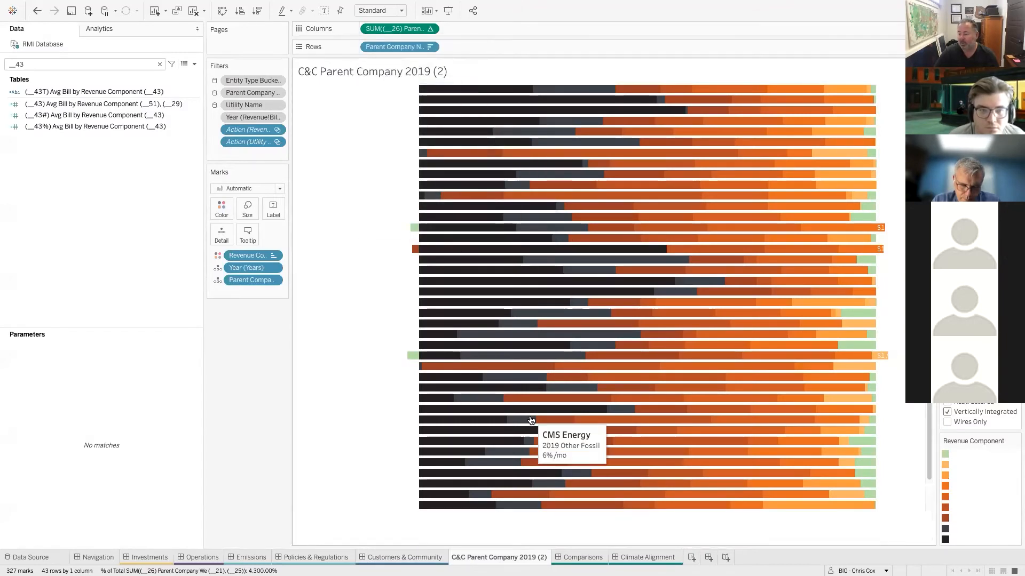
right_click(570, 530)
click(590, 519)
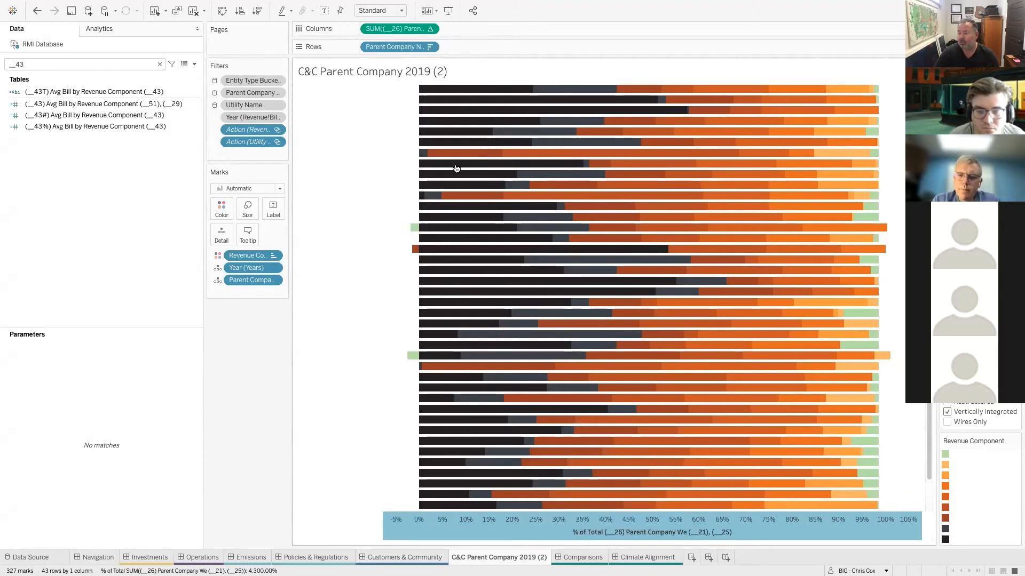
right_click(491, 520)
Step: From the dashboard, go to the original C&C Parent Company 2019 sheet and create a calculated field named SHOW # or %
click(422, 558)
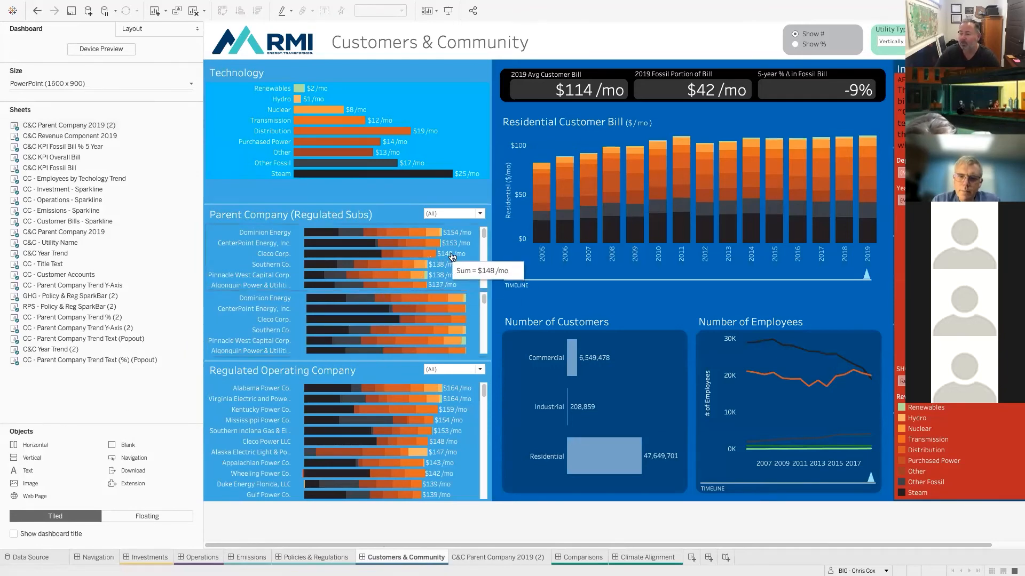
click(473, 263)
click(491, 245)
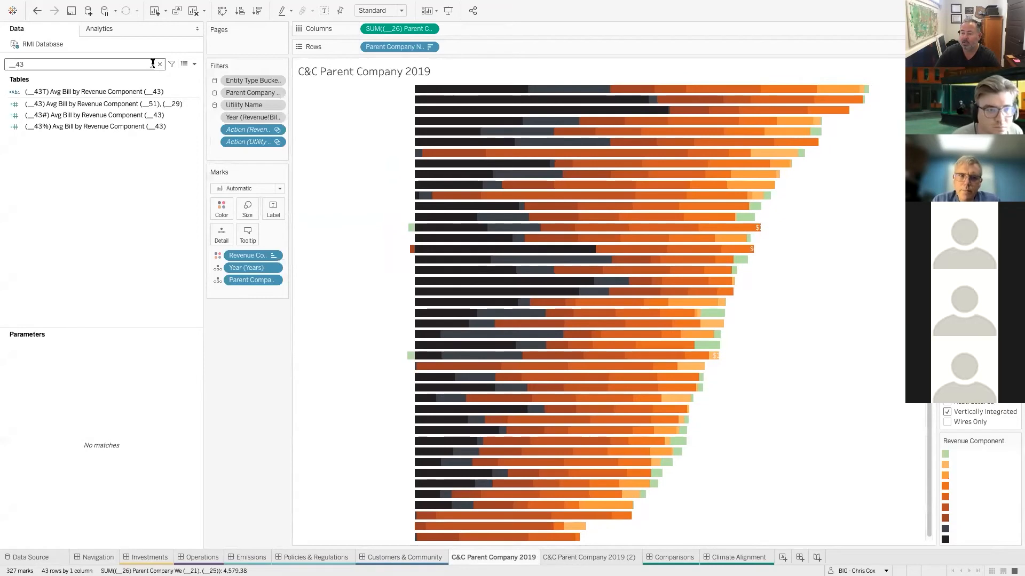
click(194, 64)
click(133, 72)
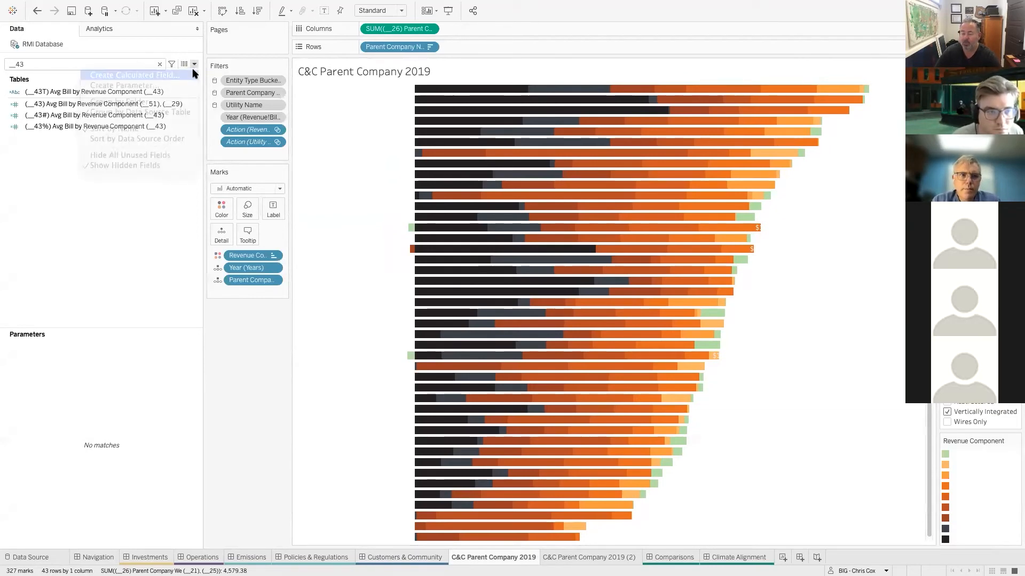
text(SHOW)
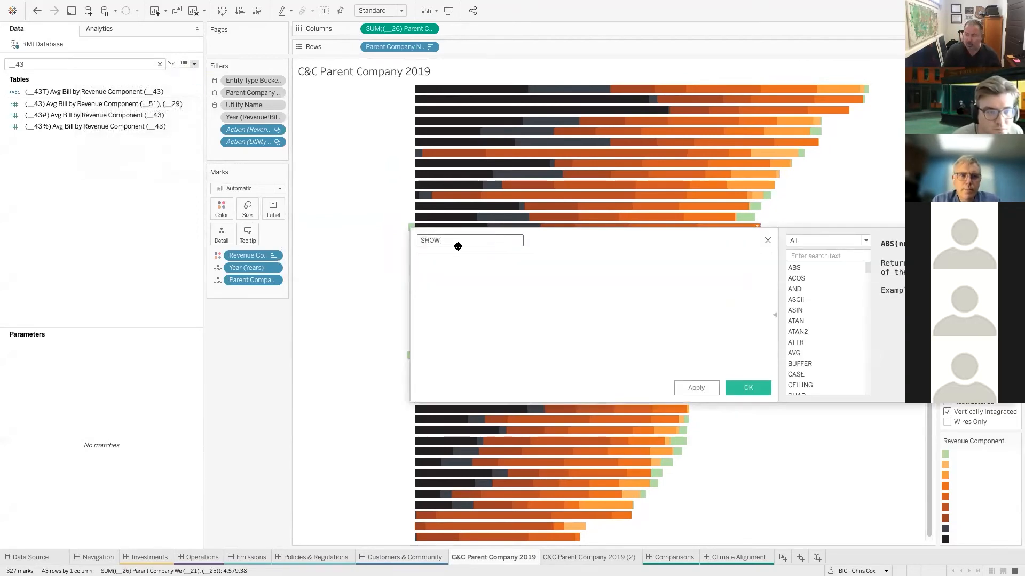
key(BackSpace)
key(BackSpace)
key(BackSpace)
key(BackSpace)
key(BackSpace)
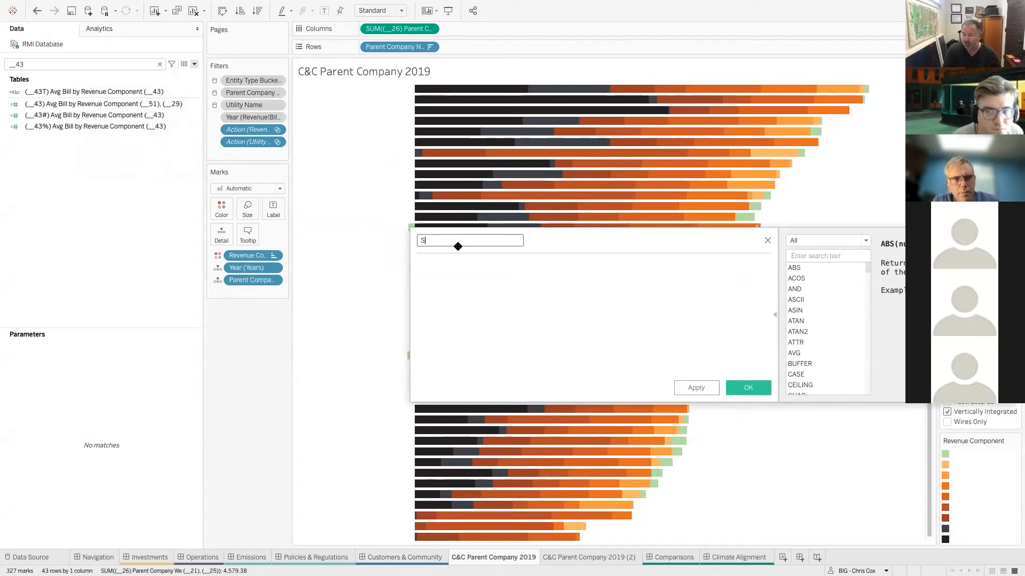
text(SHOW )
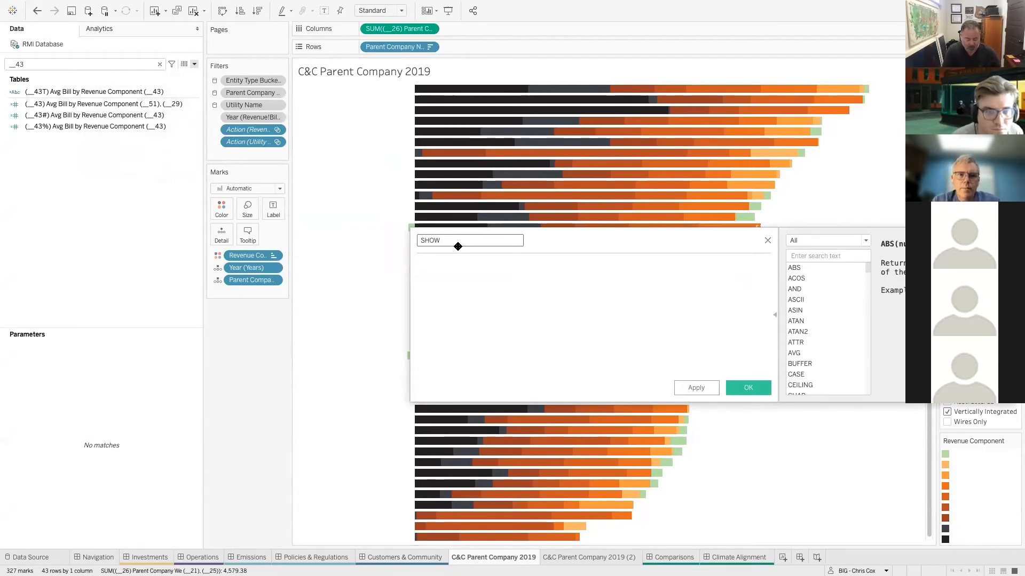
text(# or %)
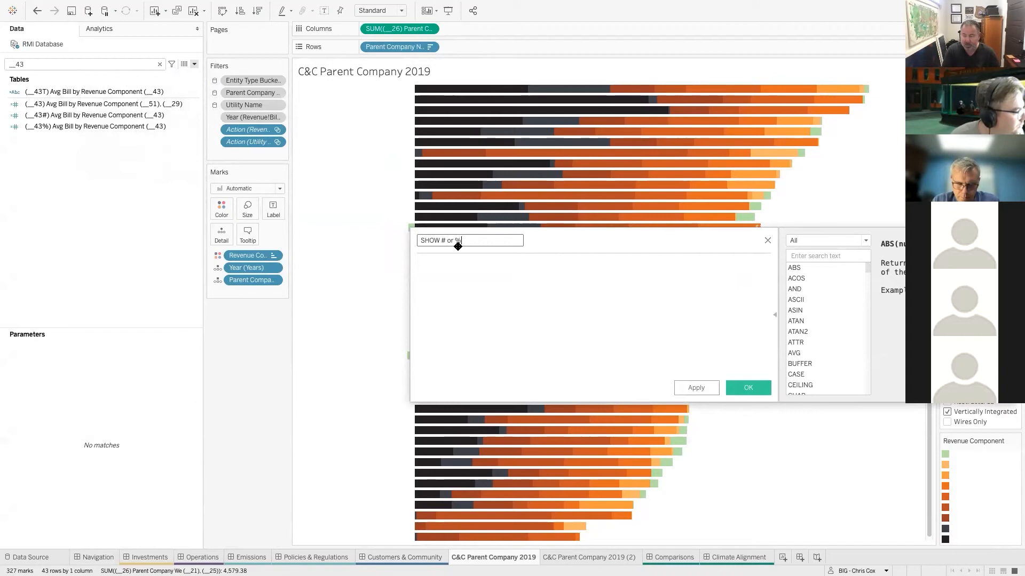
Step: Begin the calculation with the condition If [(__2.P) Show % or #] = "Show #" then
key(Tab)
text(I)
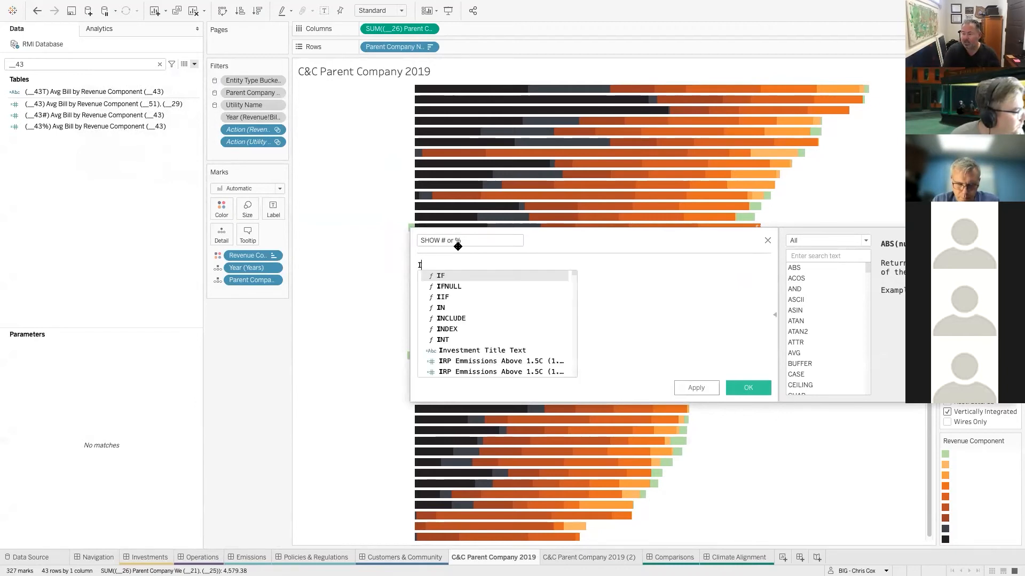
text(f)
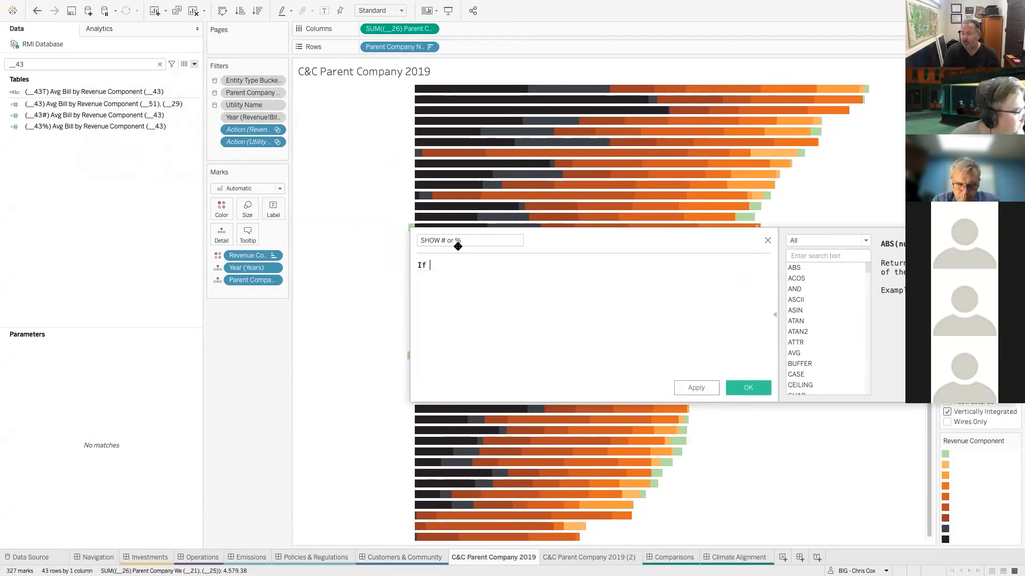
text( ()
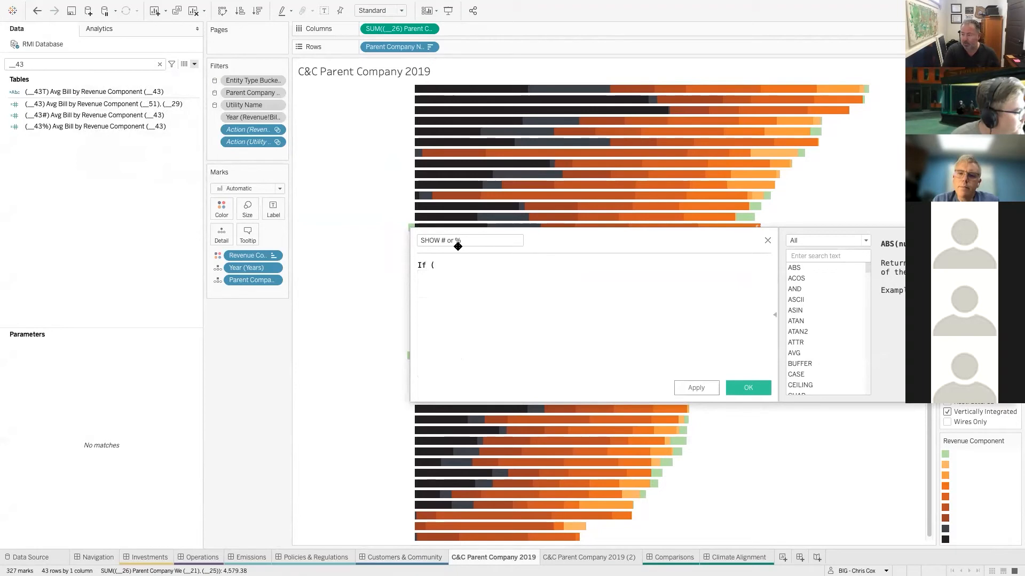
key(BackSpace)
key(BackSpace)
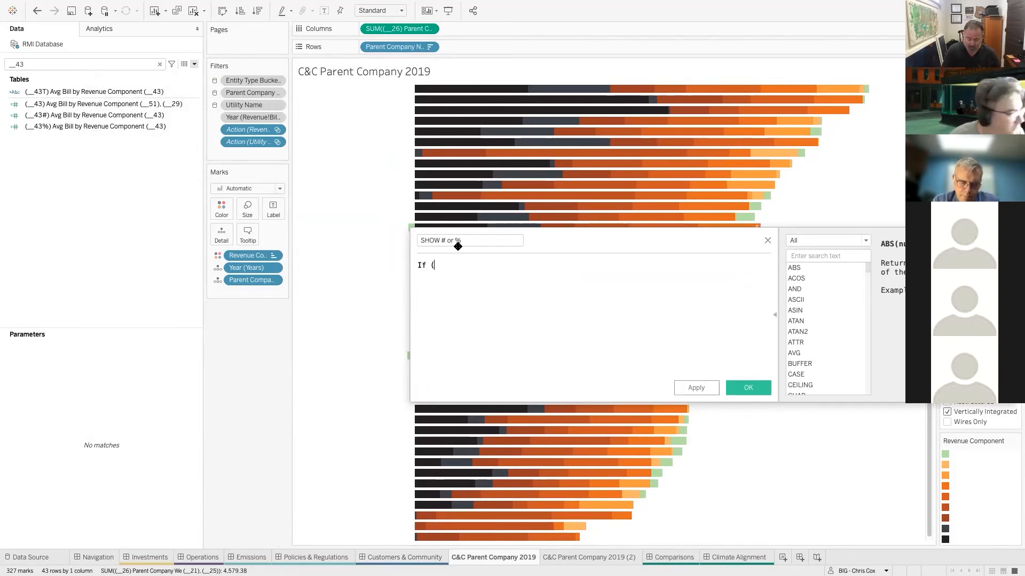
text((_)
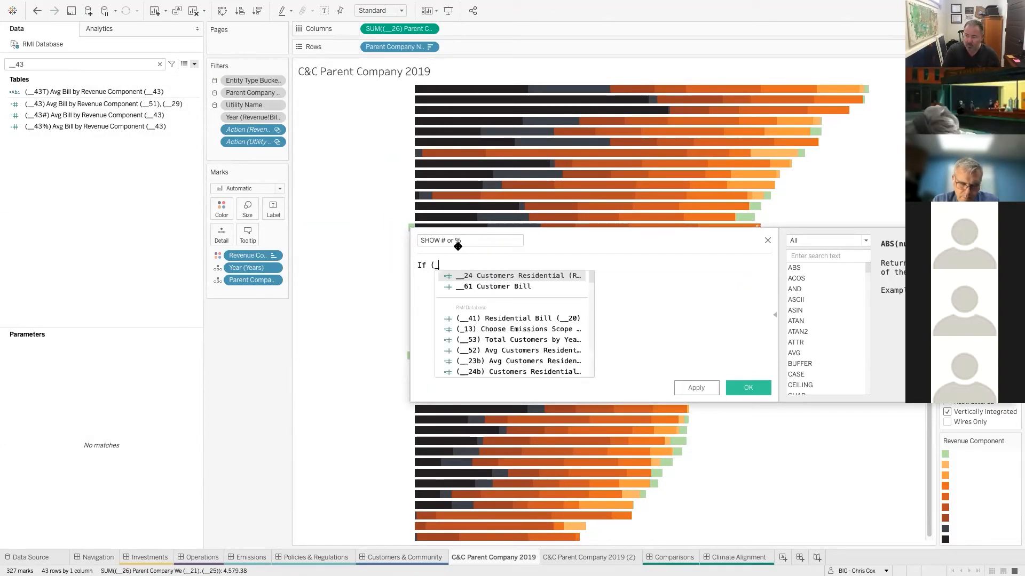
text(2.p)
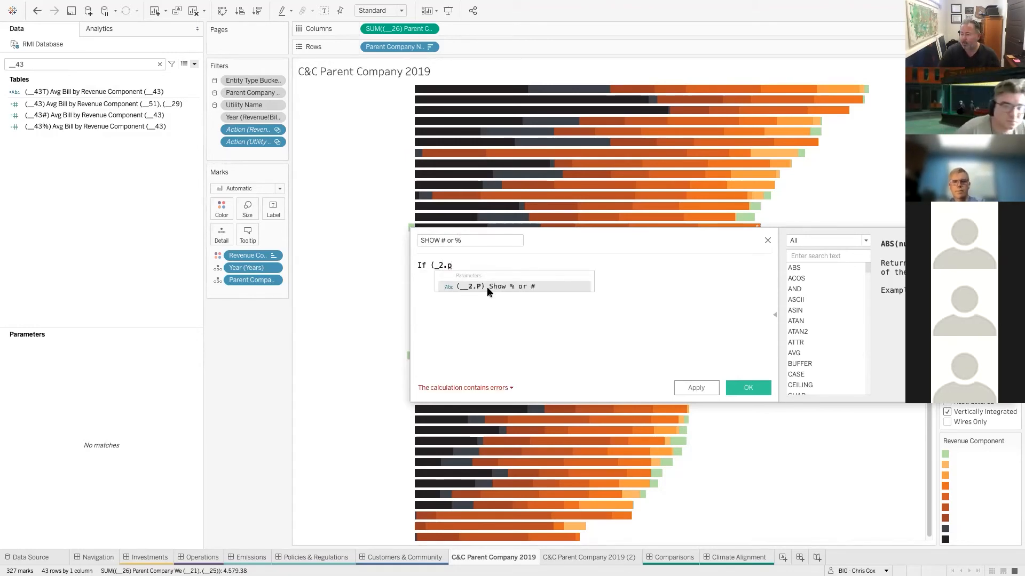
click(484, 287)
key(Left)
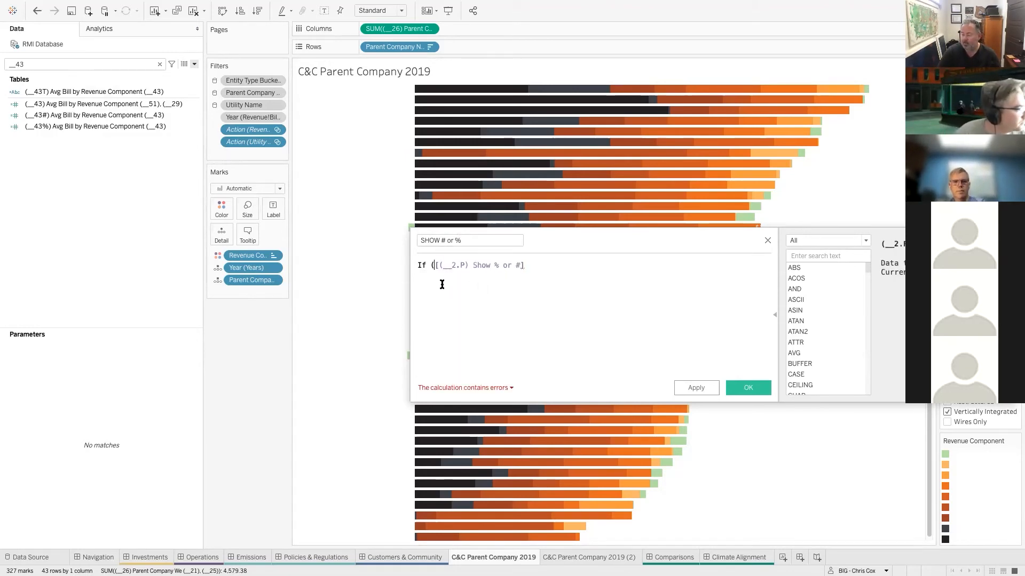
key(BackSpace)
click(541, 270)
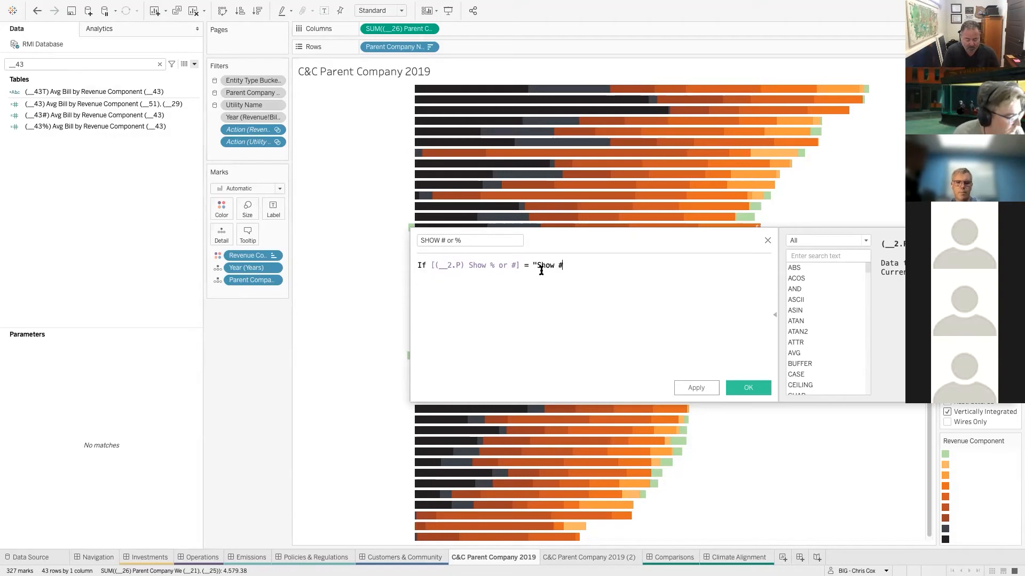
text(= "Show #" then )
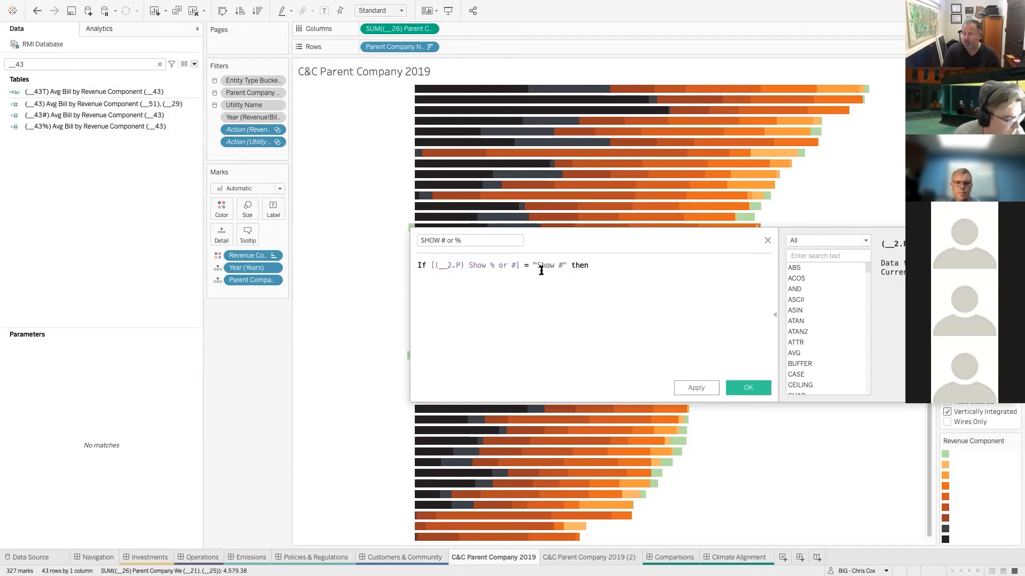
Step: Complete the calculation so the condition returns "Show #", with ELSE returning "Show %", and close it with END
text(SHOW)
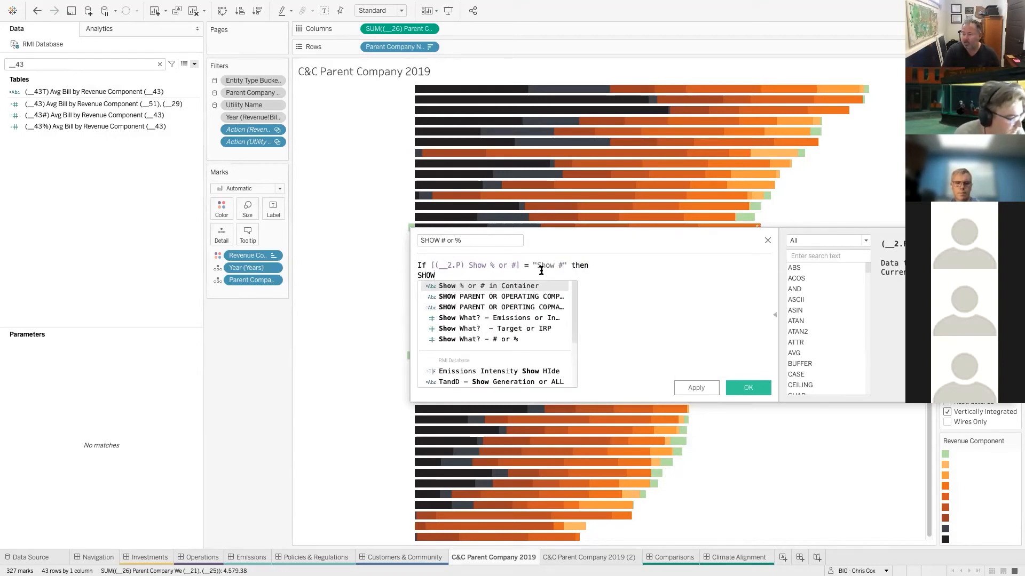
key(BackSpace)
key(BackSpace)
text("shO)
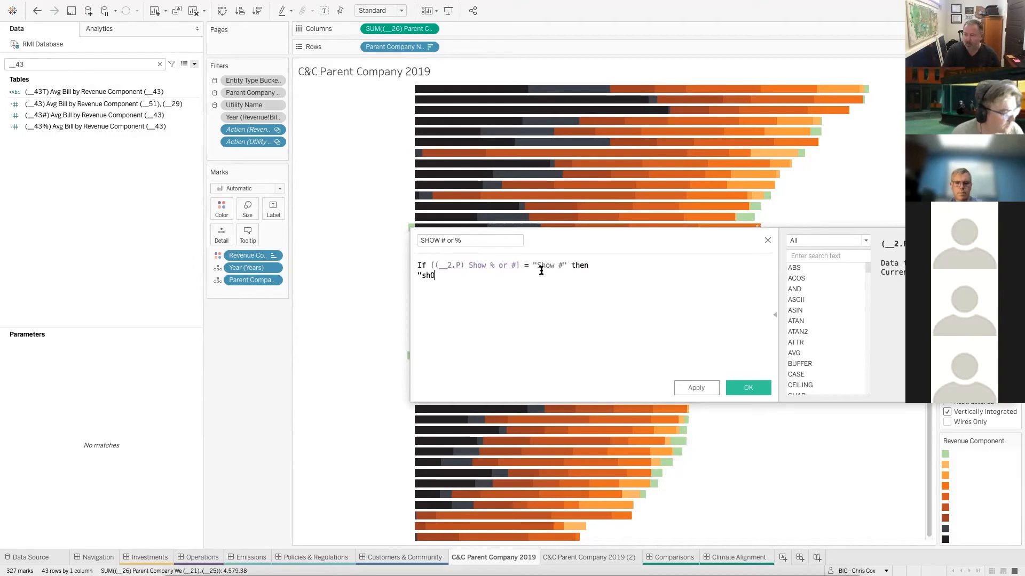
key(BackSpace)
key(BackSpace)
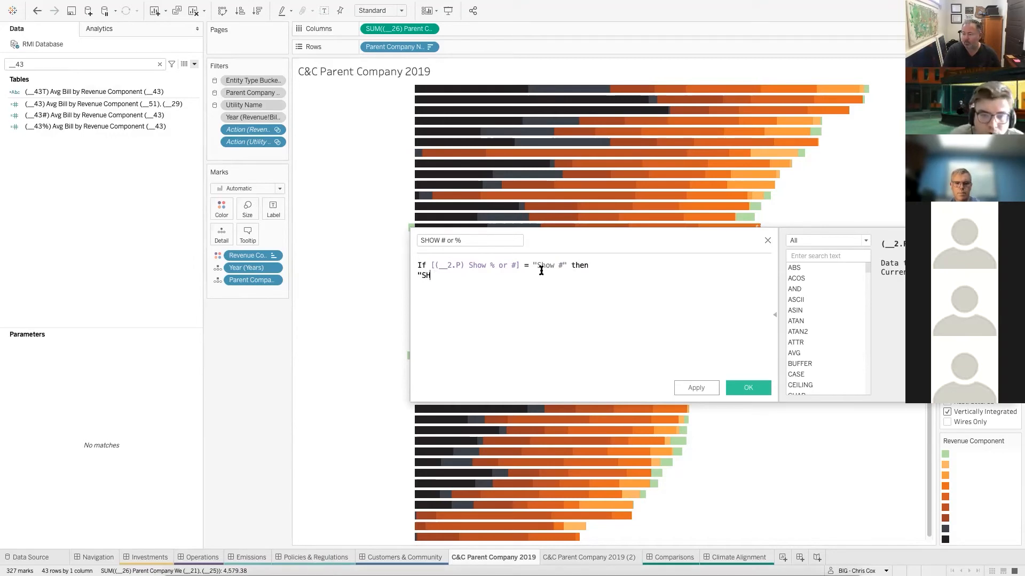
text(ow)
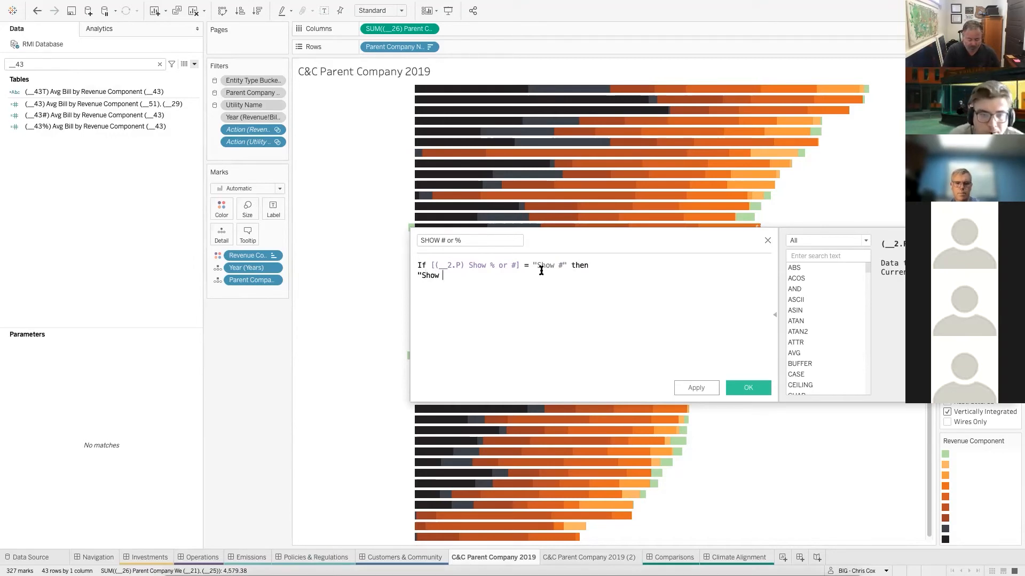
text( #" ELSE)
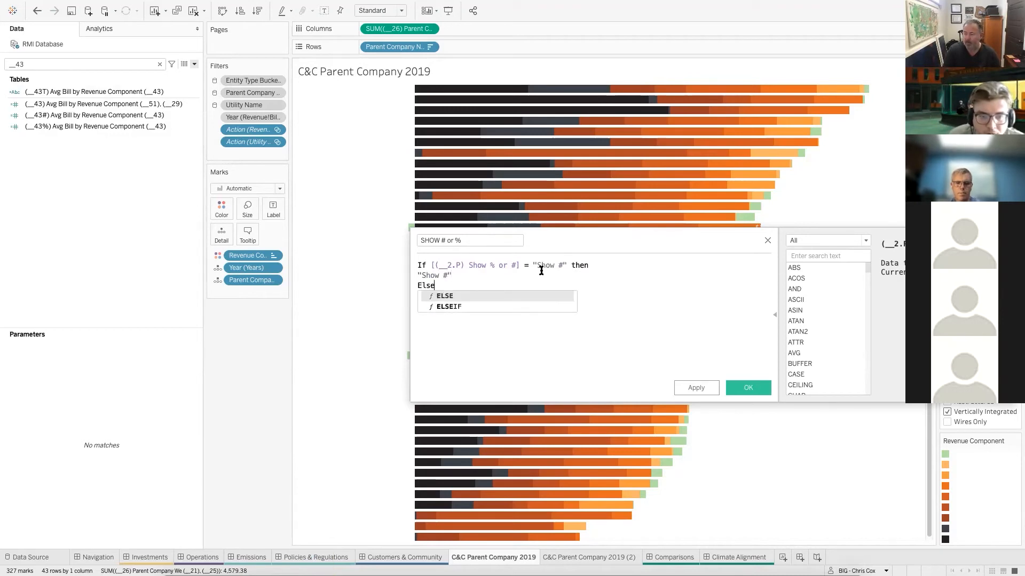
key(Return)
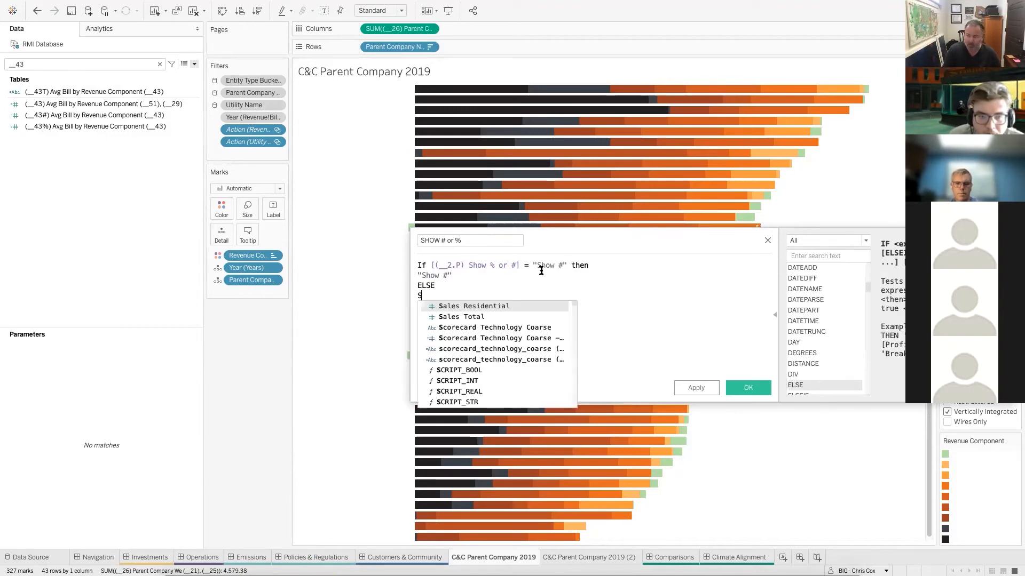
text("Show %")
key(Return)
text(End)
key(Return)
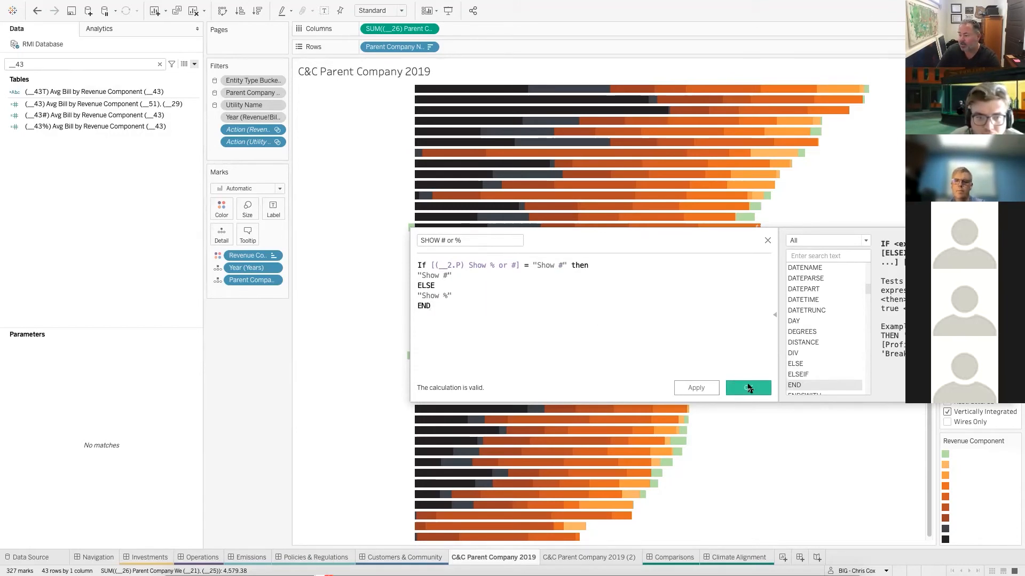
Step: Save the SHOW # or % calculation and add the field as a filter on C&C Parent Company 2019, keeping the value Show #
click(747, 388)
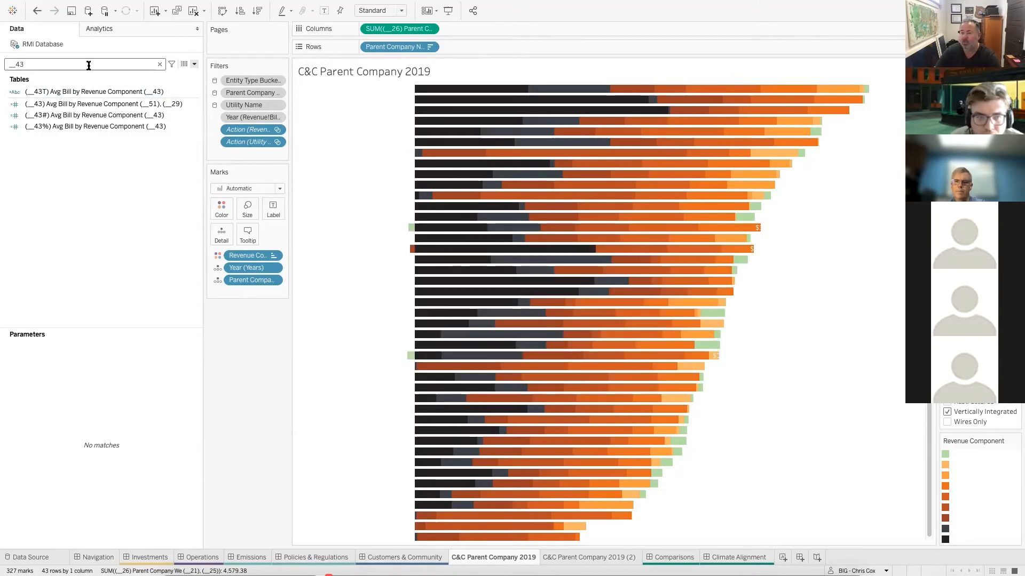
text(show)
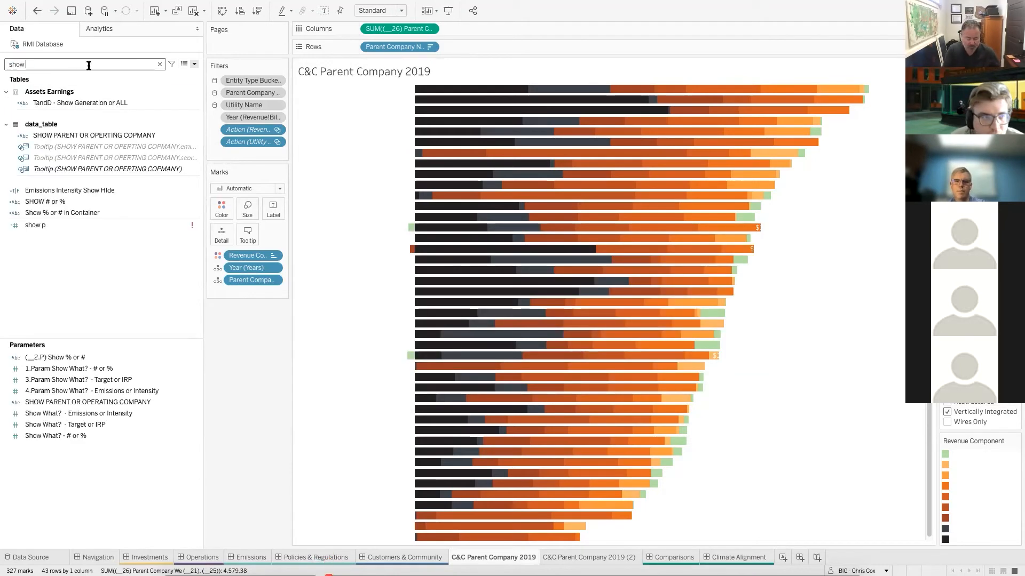
text( #)
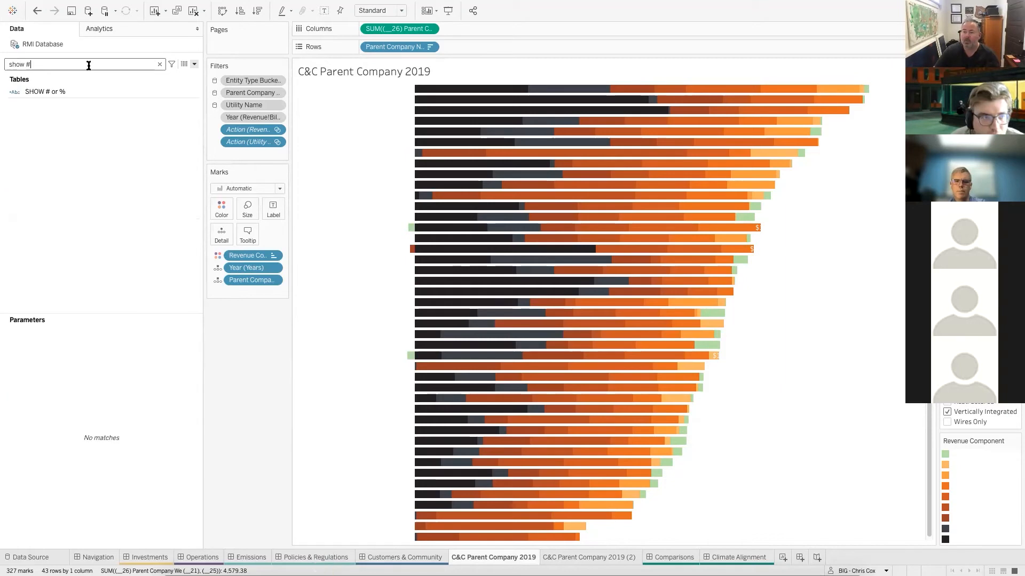
drag(80, 86, 243, 159)
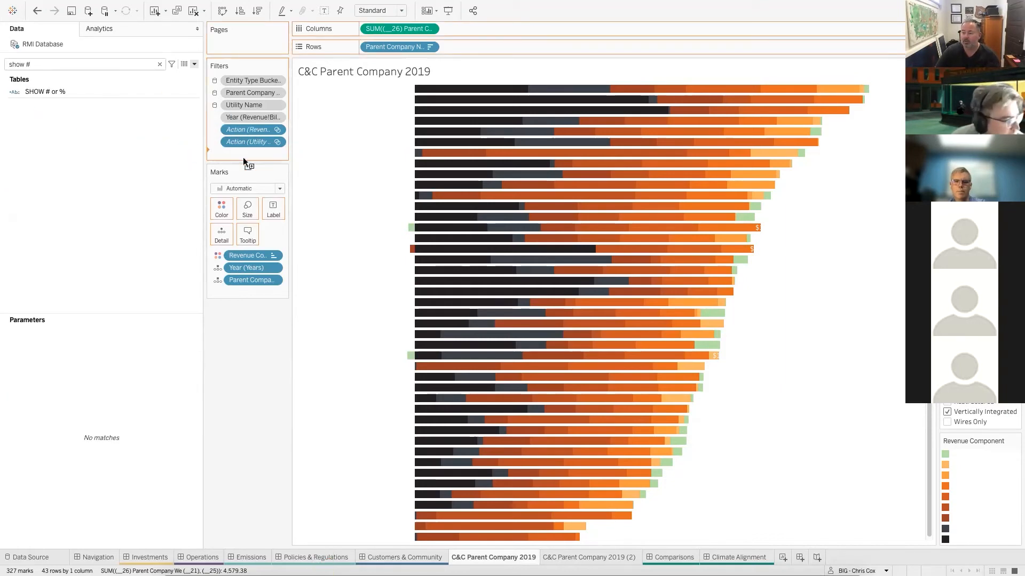
click(328, 195)
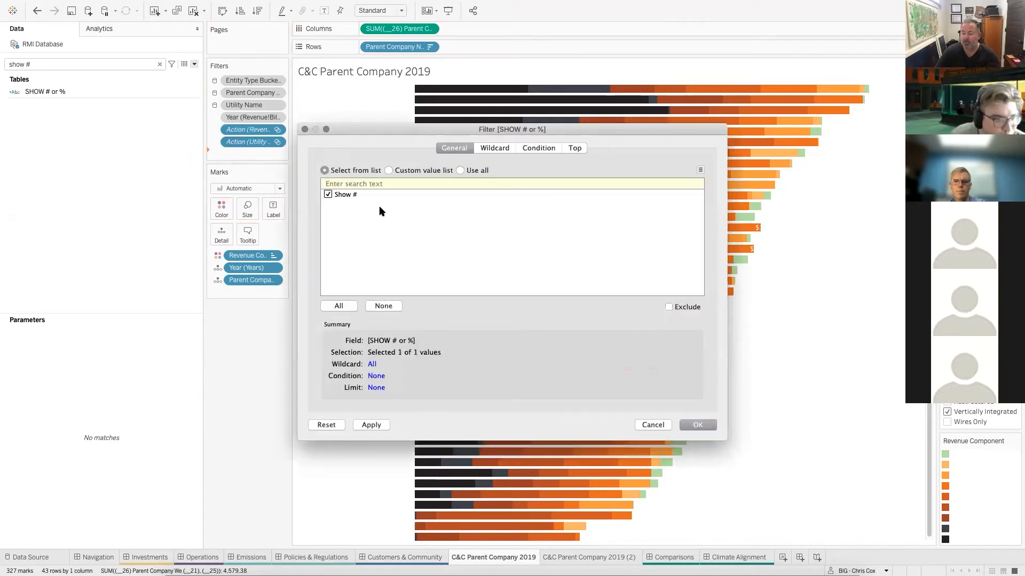
click(696, 424)
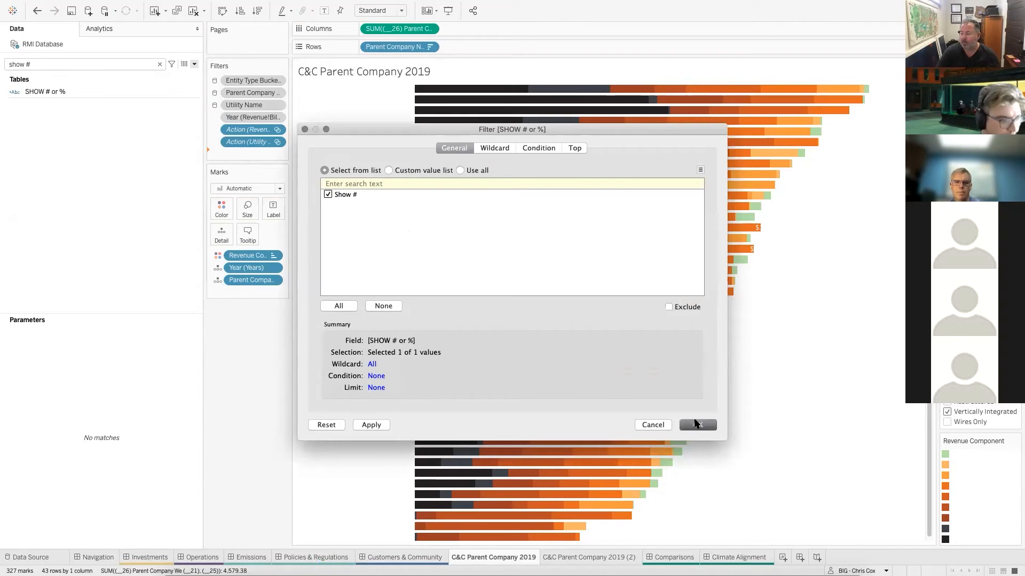
Step: Display the (__2.P) Show % or # parameter control on the sheet and set it to Show %
click(47, 66)
key(ctrl+a)
text(2)
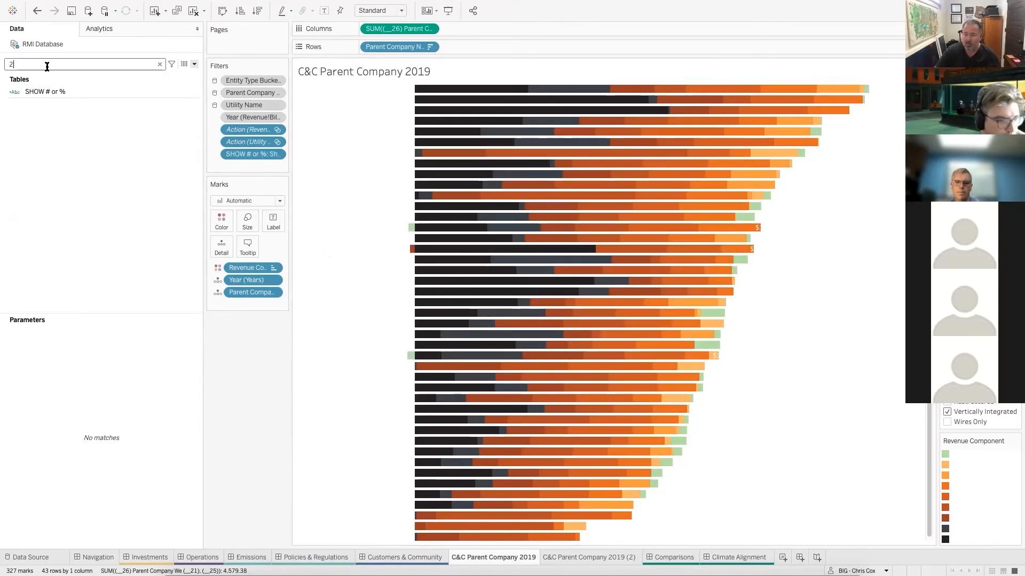
click(67, 532)
right_click(67, 532)
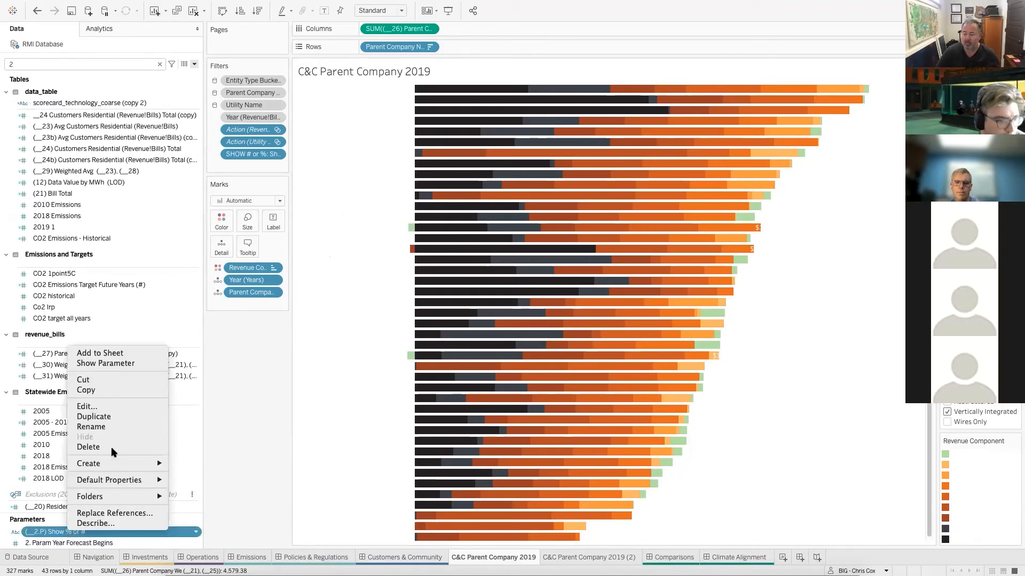
click(107, 364)
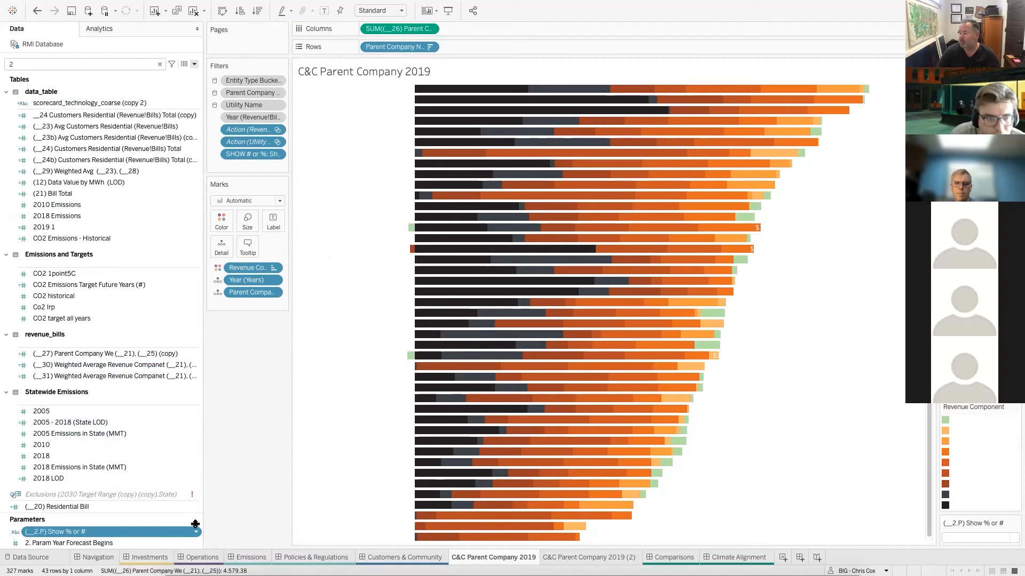
click(976, 538)
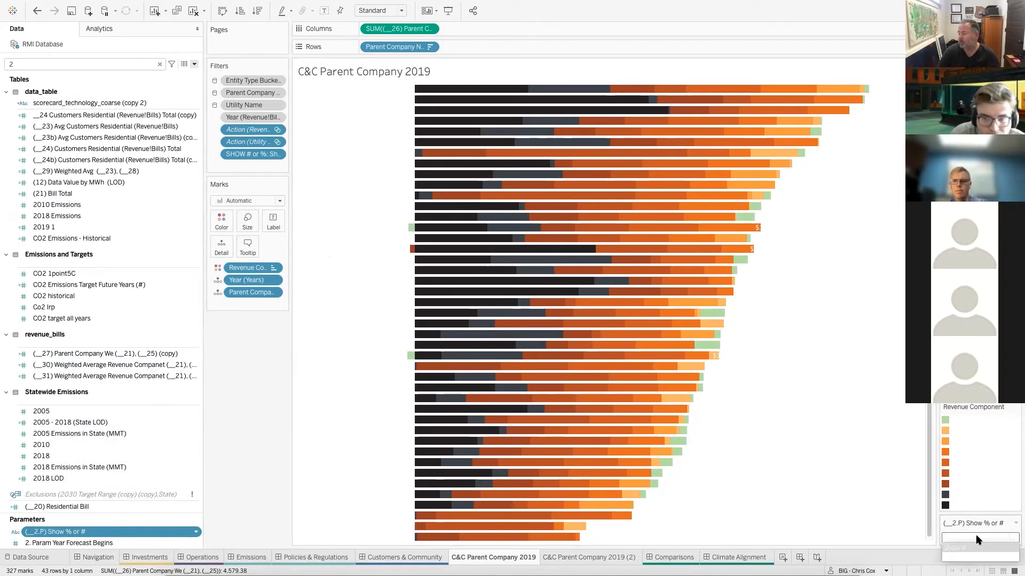
click(966, 557)
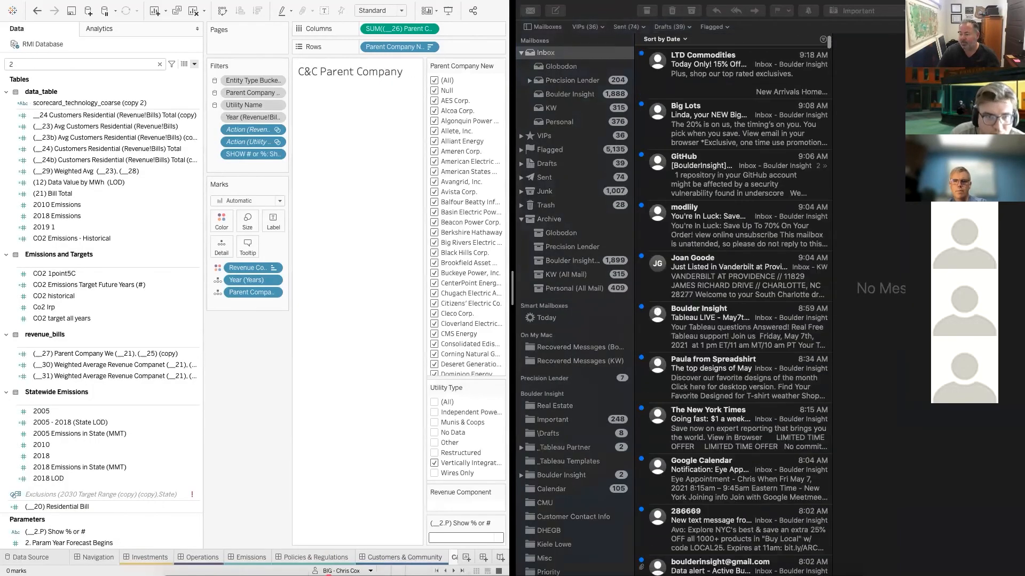
Step: Find the RMI workbook window among the open windows and restore it from the split view with Mail to full screen
mouse_move(408, 560)
click(490, 560)
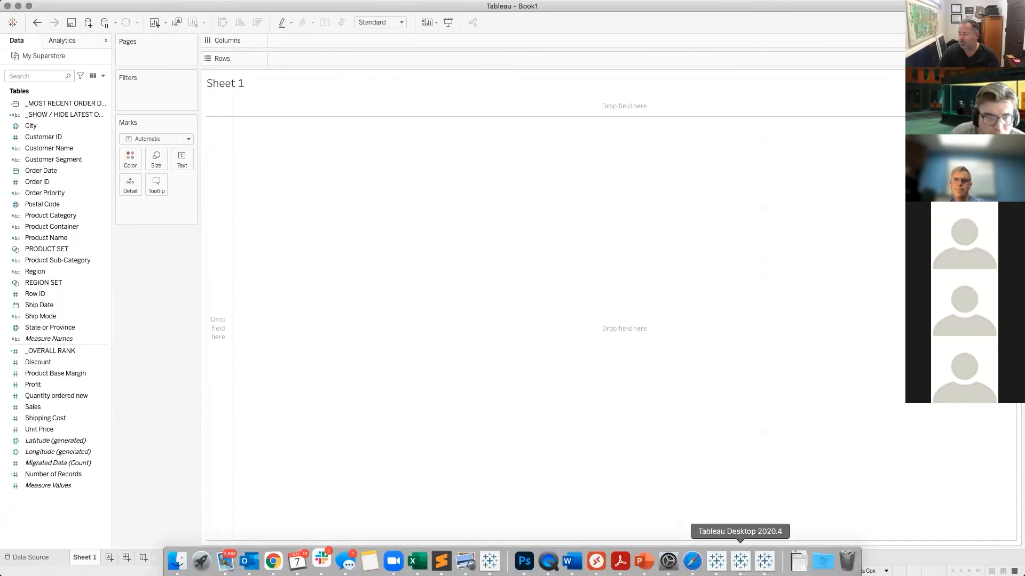
click(740, 561)
click(734, 562)
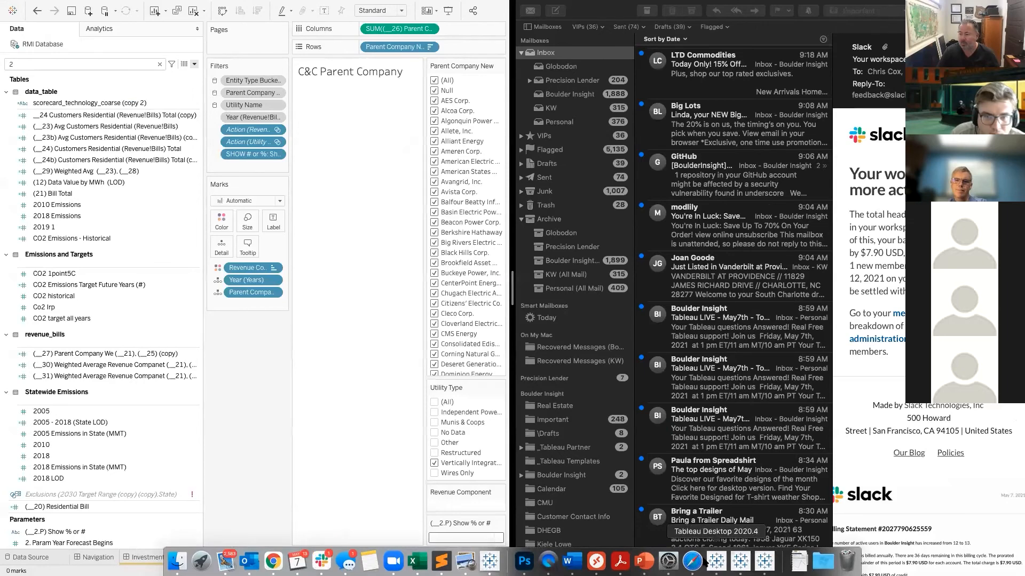
key(ctrl+Down)
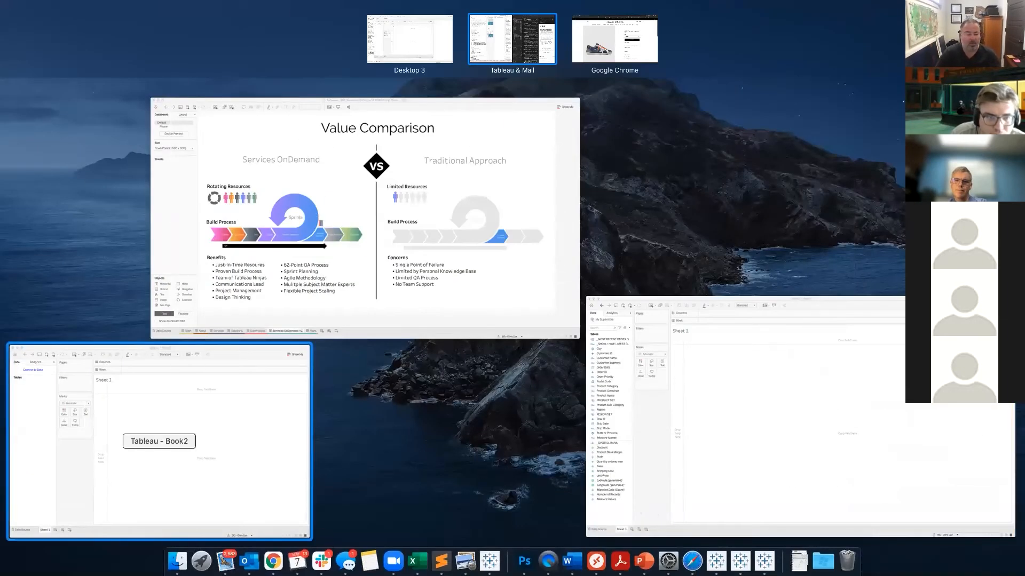
click(767, 561)
click(749, 563)
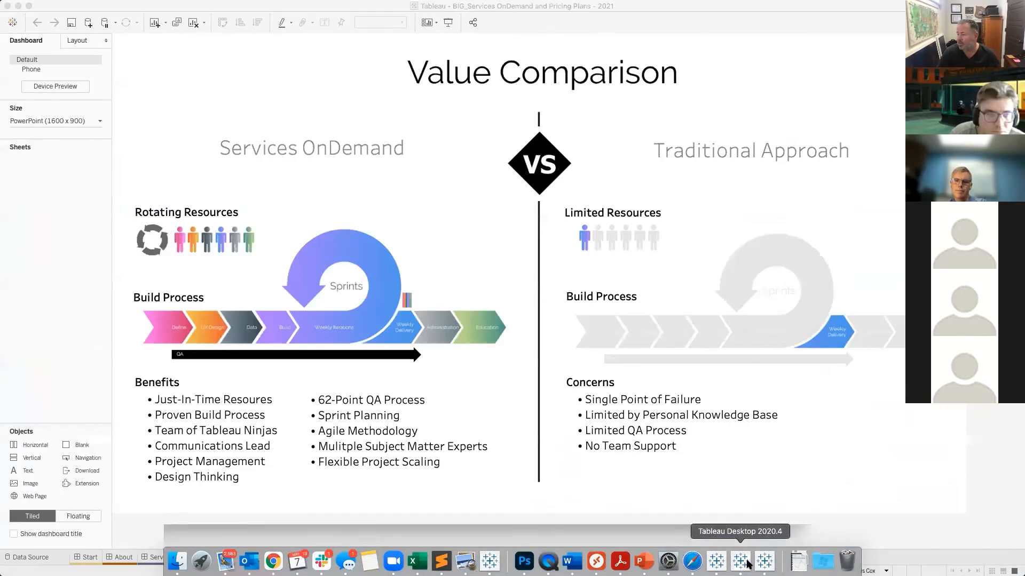
click(748, 563)
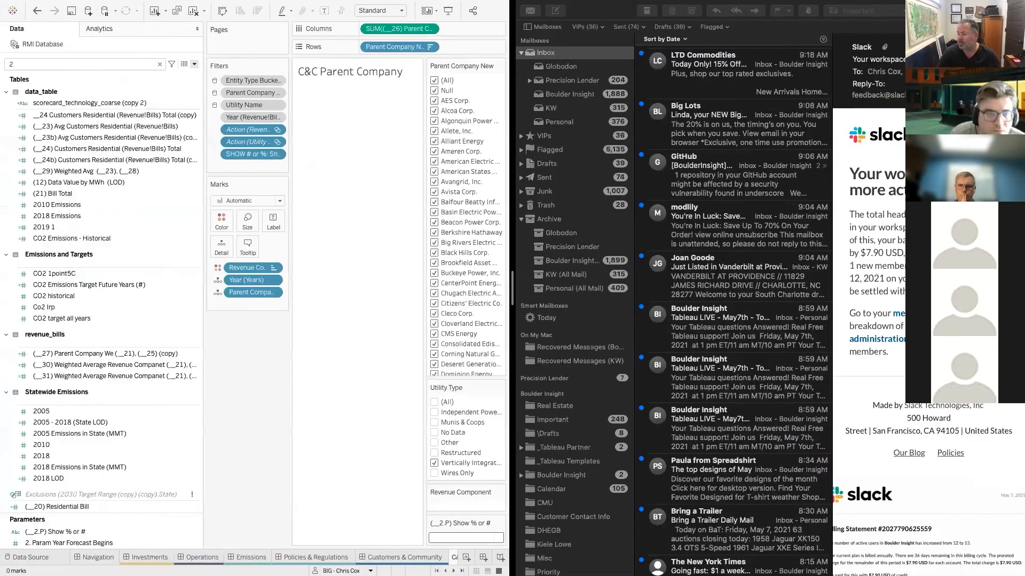
mouse_move(526, 22)
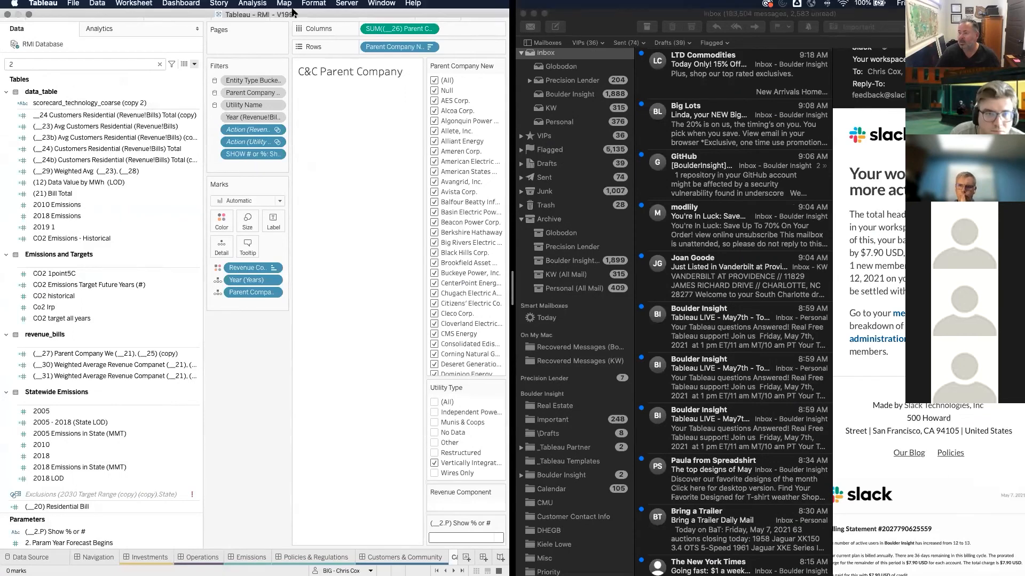
click(523, 19)
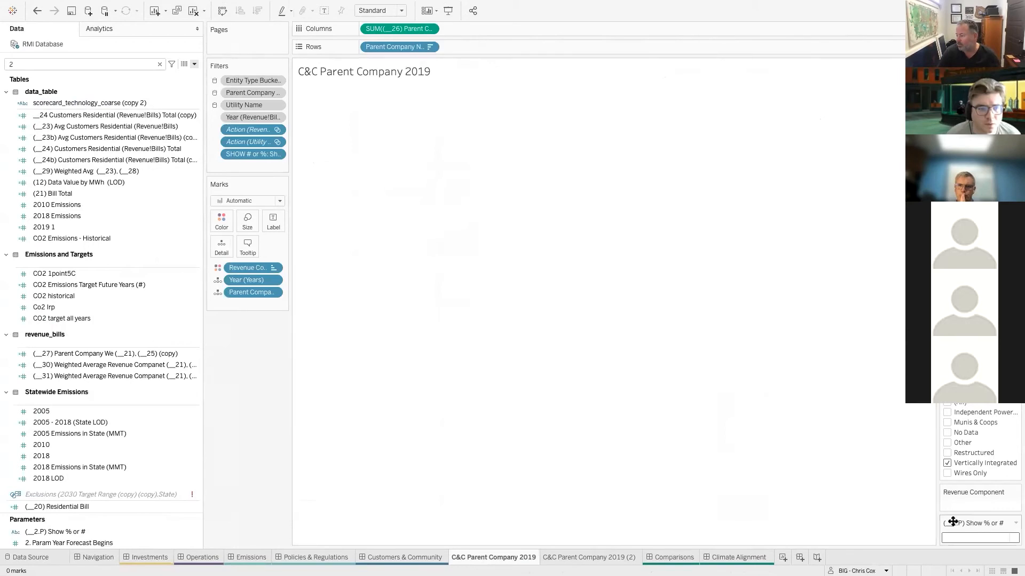
Step: Select Show % in the parameter control again and go from the Customers & Community dashboard to the C&C Parent Company 2019 (2) sheet
click(954, 540)
click(955, 558)
click(405, 557)
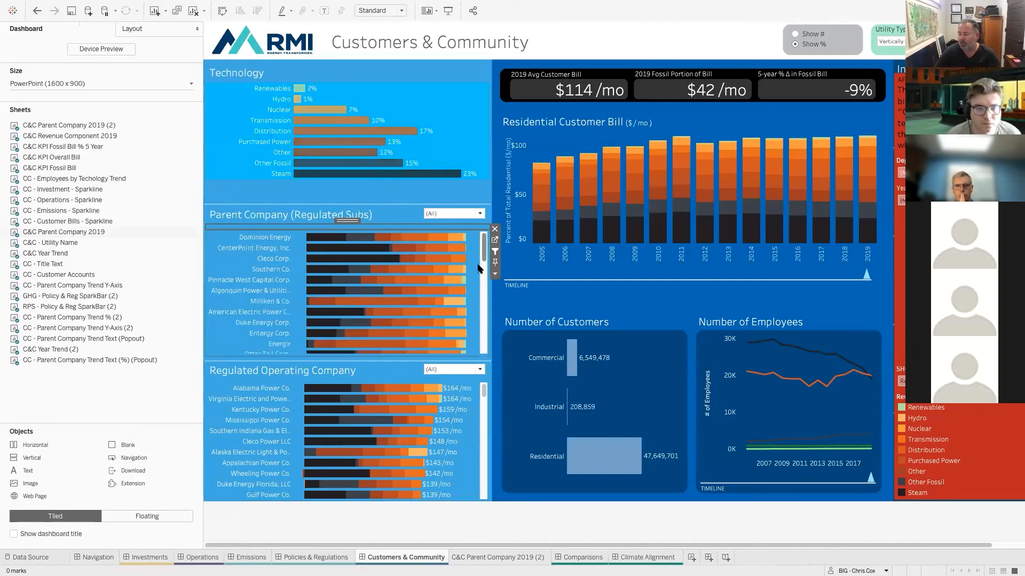
click(494, 240)
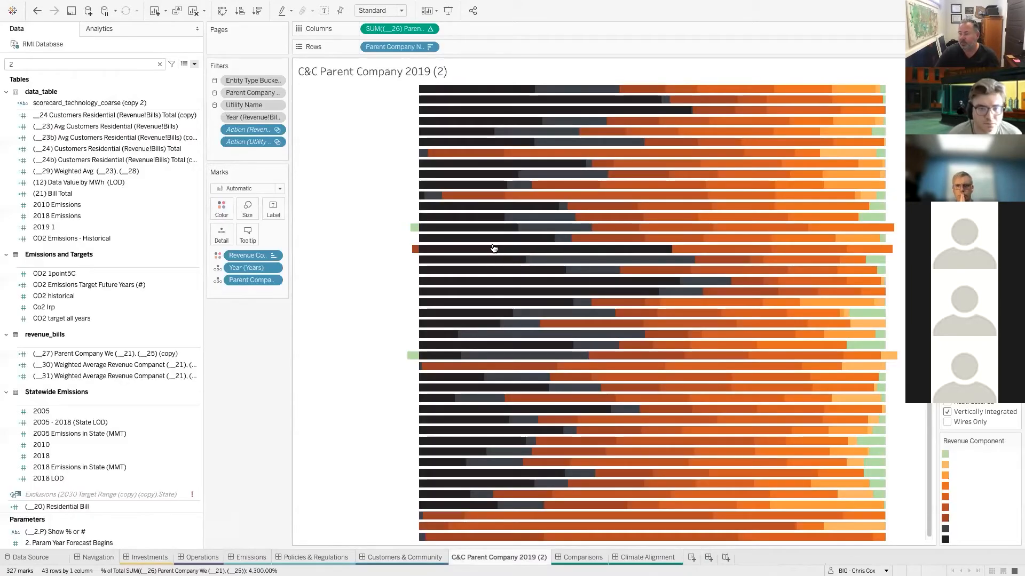
Step: Add the SHOW # or % field as a filter on C&C Parent Company 2019 (2), keeping the value Show %
click(39, 64)
text(show)
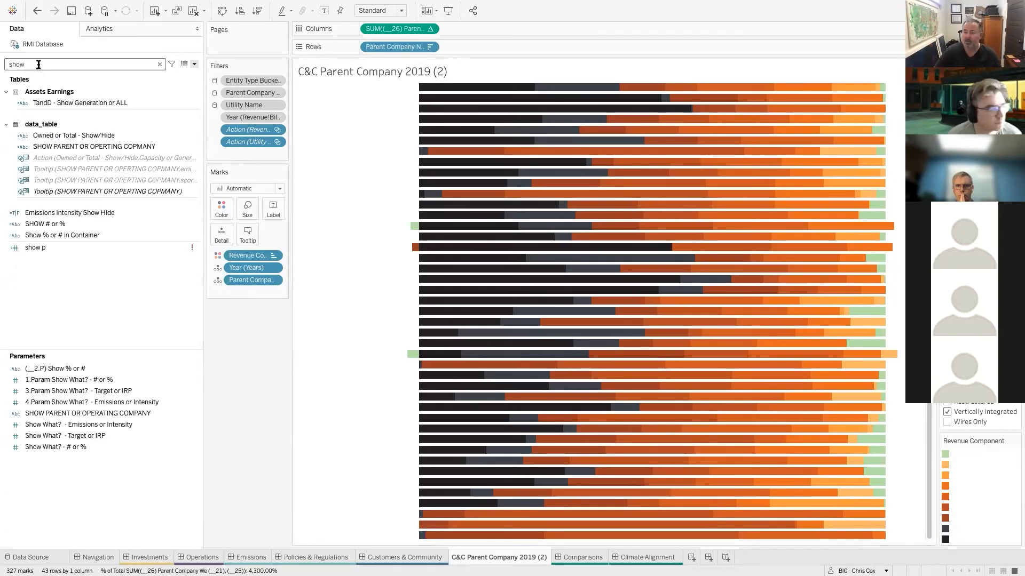
drag(85, 224, 236, 153)
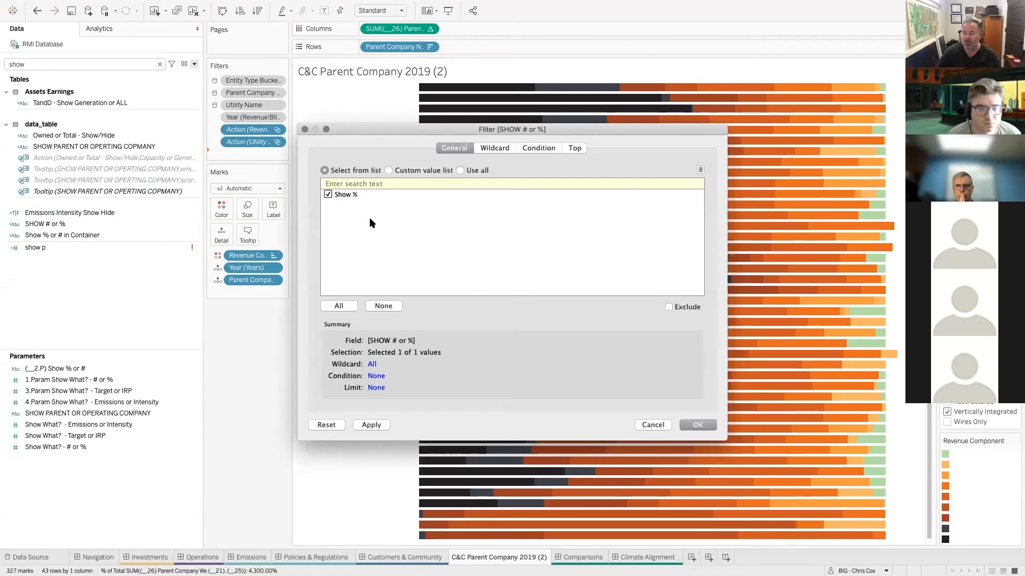
click(699, 424)
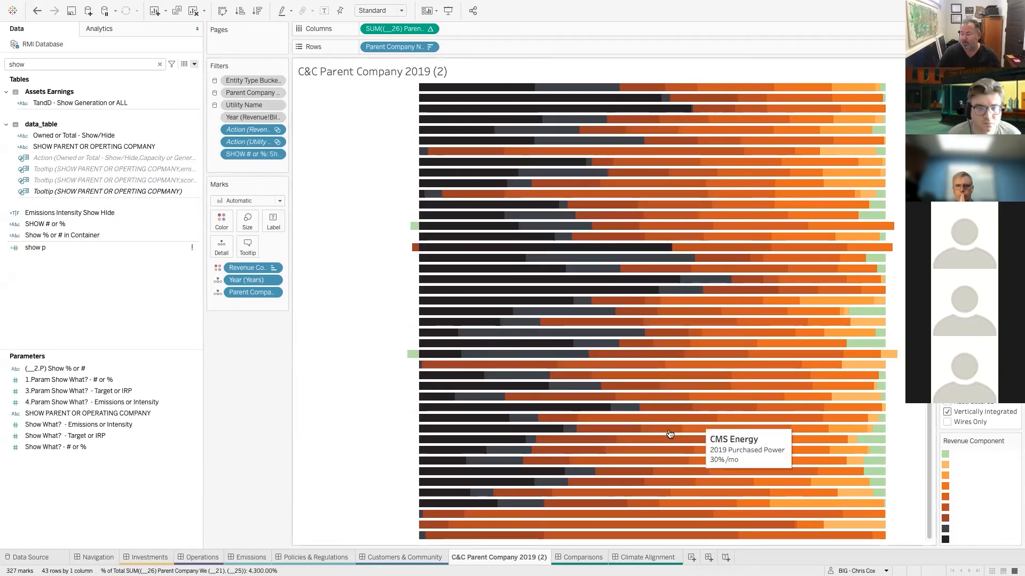
Step: Return to the Customers & Community dashboard and switch its display choice to Show #
click(406, 557)
click(141, 399)
click(794, 36)
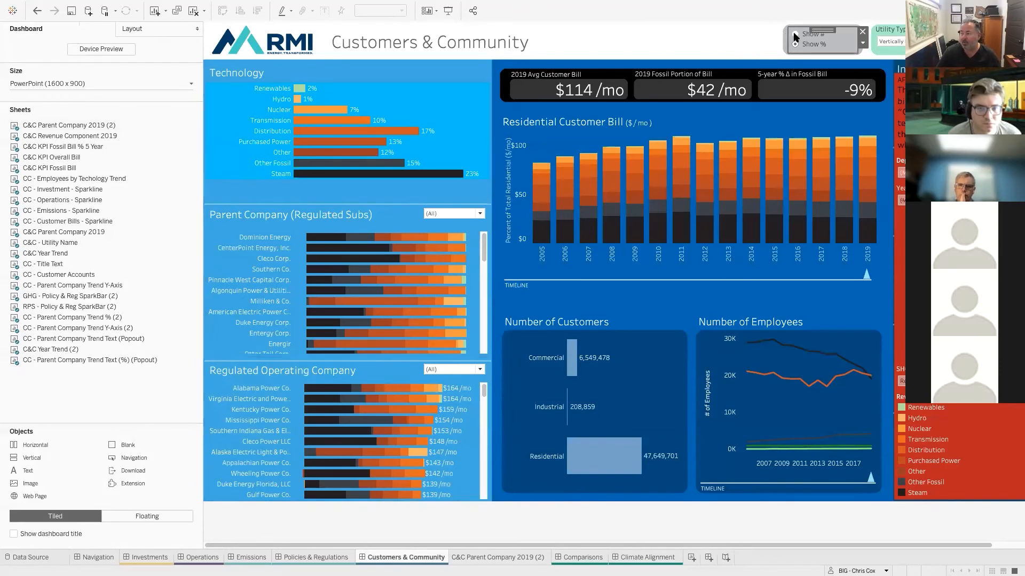
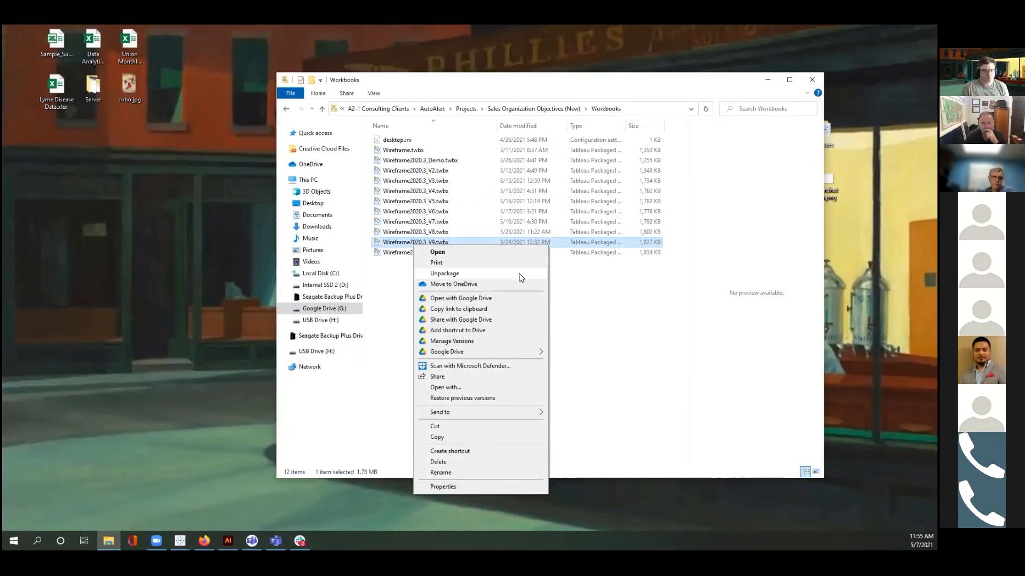
Step: Close the Workbooks folder and switch to the data source page of the Tableau workbook TDS. Who has the highest payroll
click(519, 275)
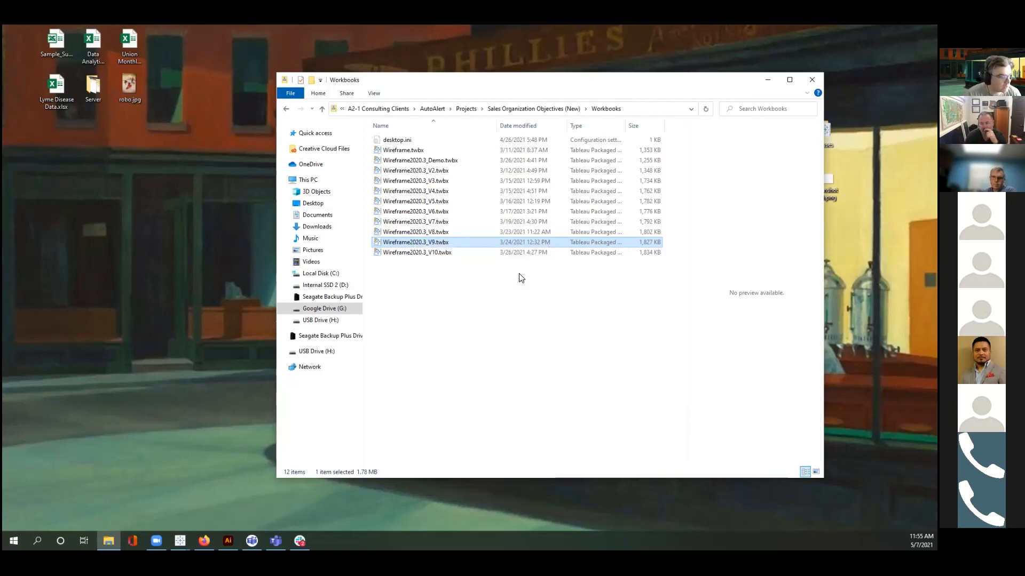
click(819, 88)
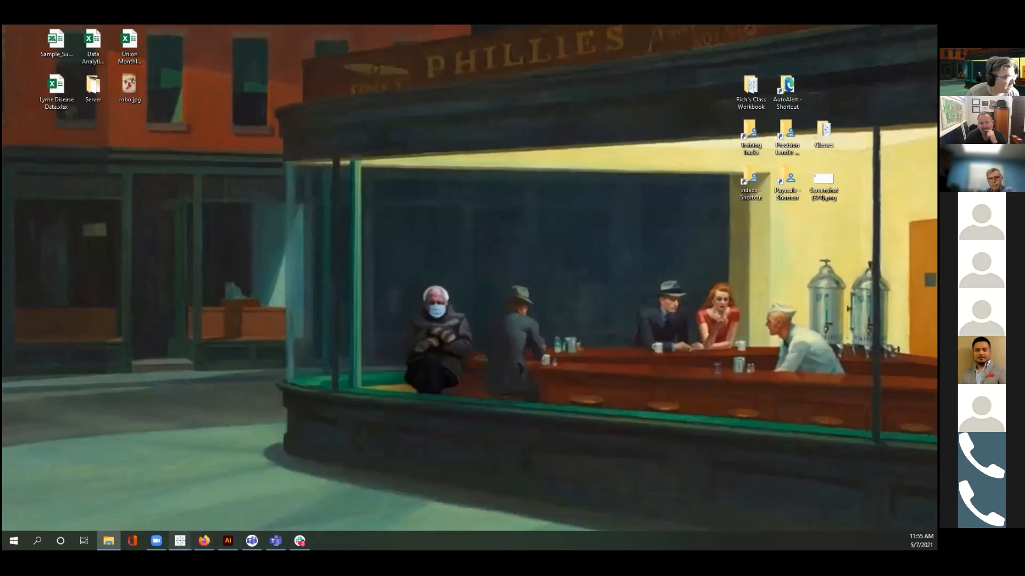
mouse_move(180, 541)
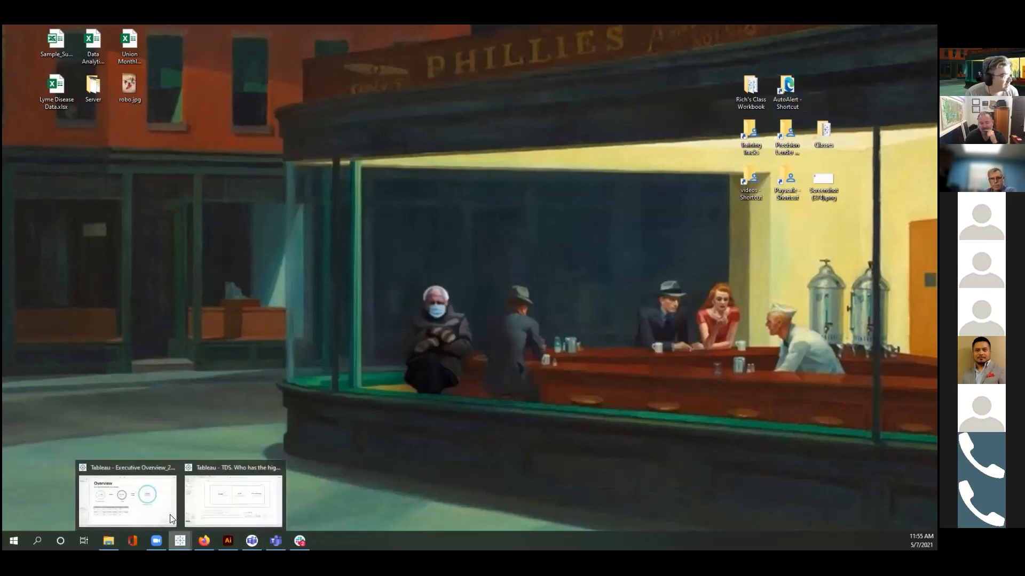
click(260, 514)
click(30, 514)
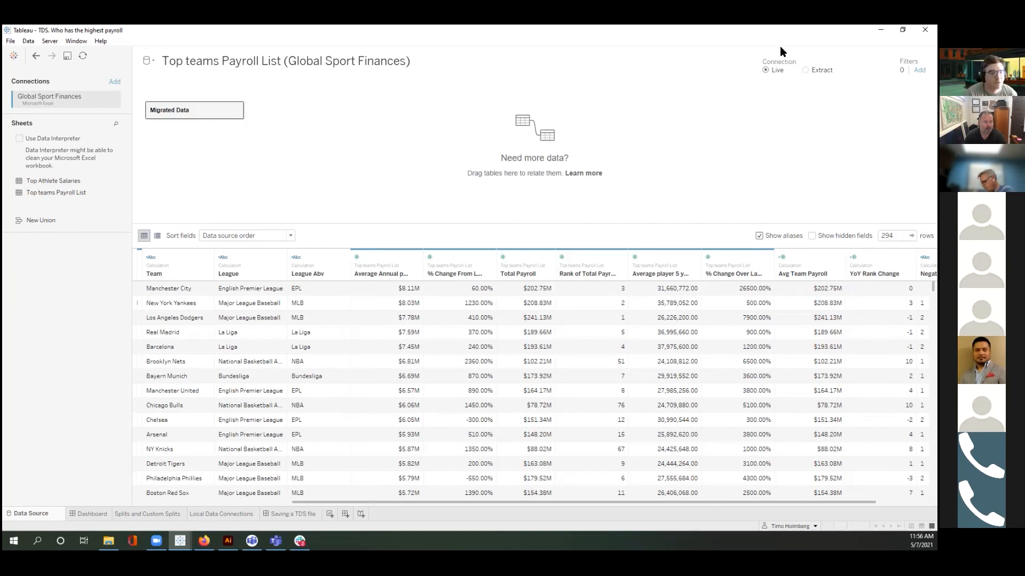
Step: Change the Top teams Payroll List connection to Extract, view the Saving a TDS file dashboard, and return to the data source page
click(807, 70)
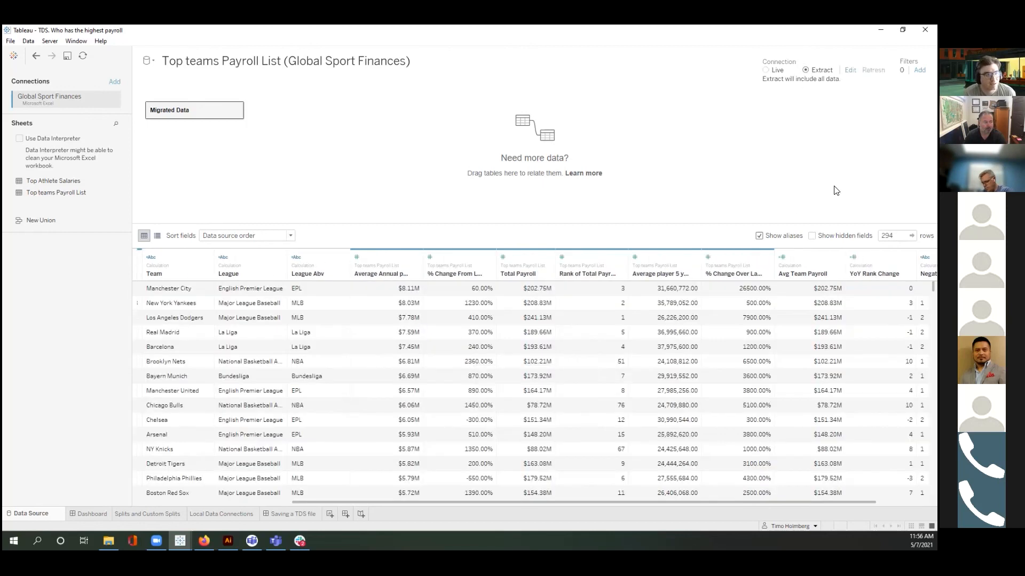
click(276, 513)
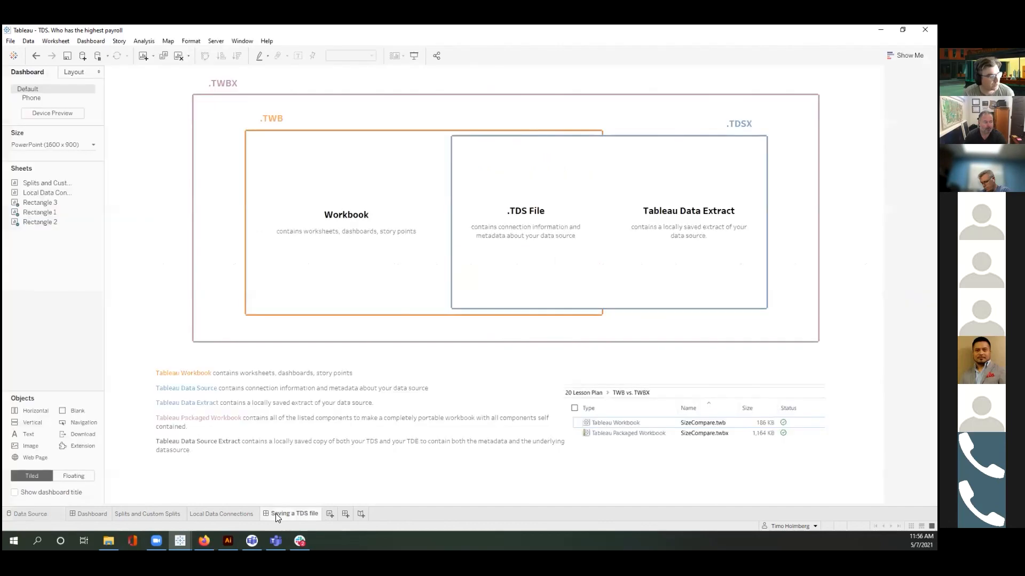
click(47, 513)
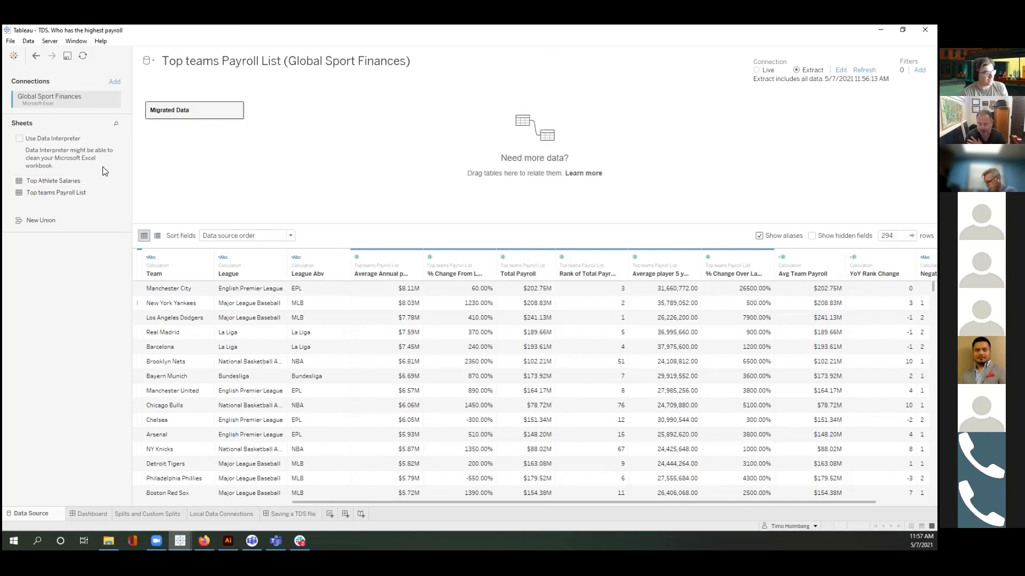
click(26, 41)
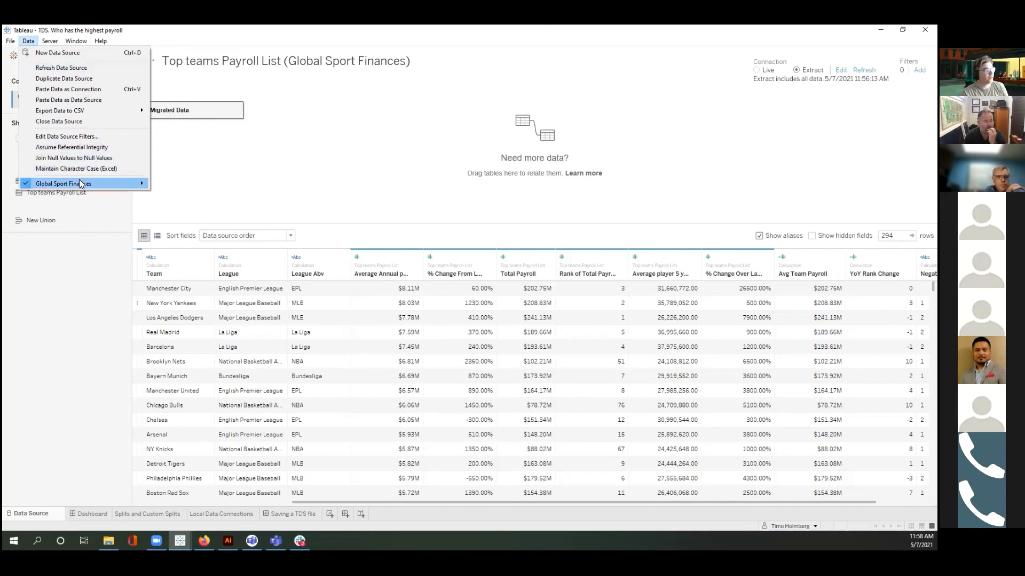
mouse_move(81, 182)
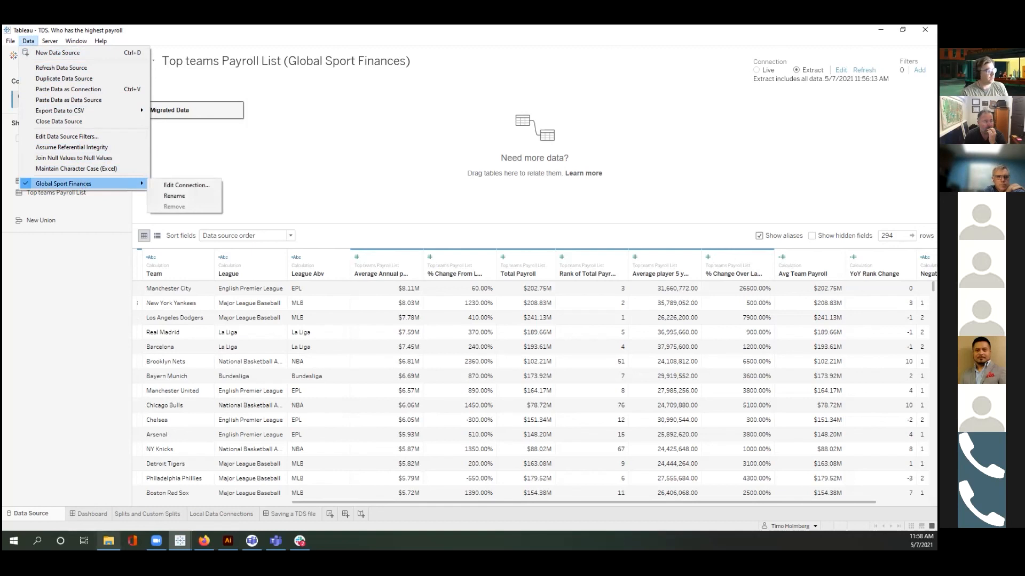
click(51, 430)
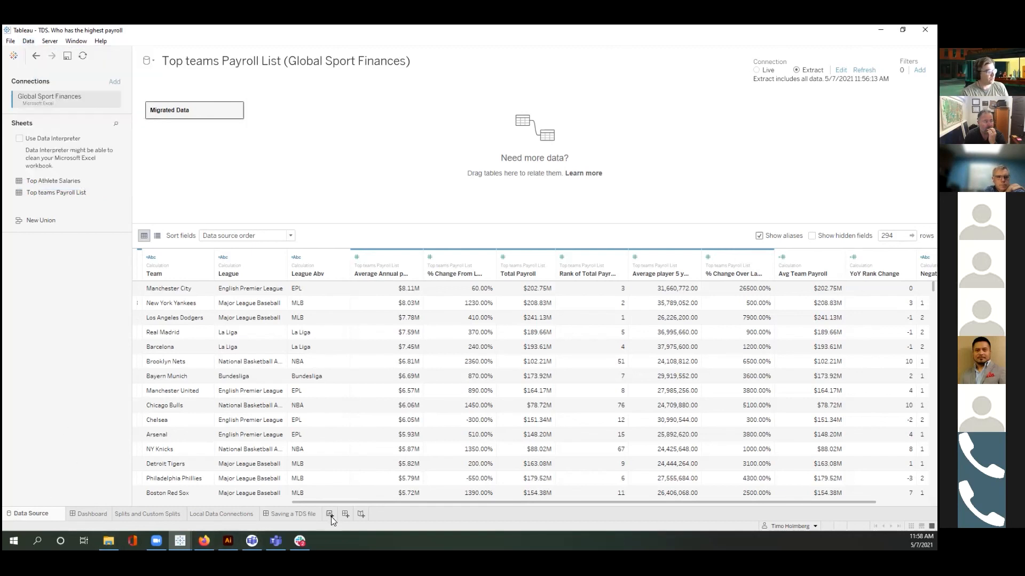
Step: From a new worksheet, open Add to Saved Data Sources for Top teams Payroll List and view the saved data sources on the start page
click(329, 514)
click(30, 42)
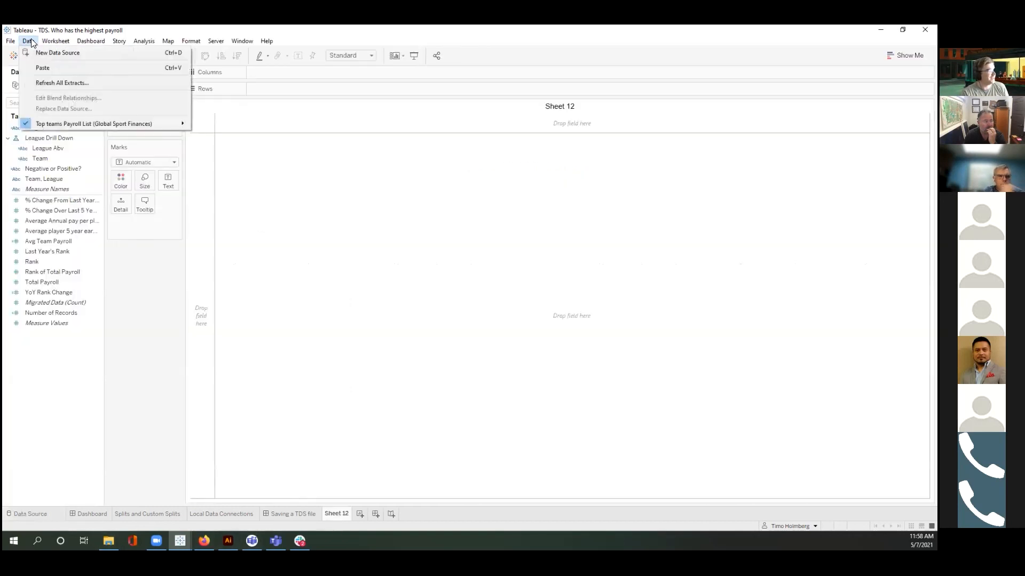
mouse_move(139, 126)
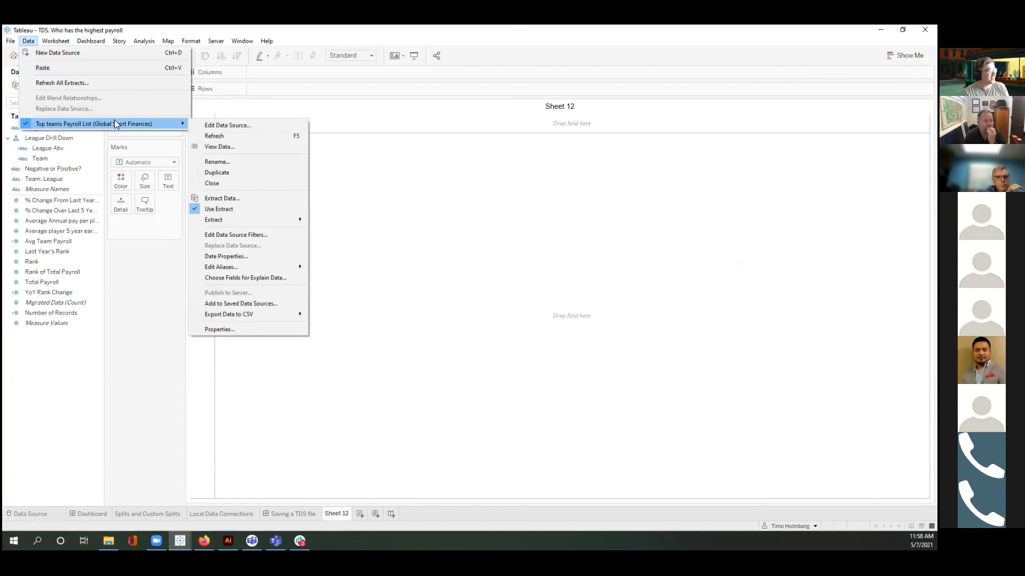
click(258, 304)
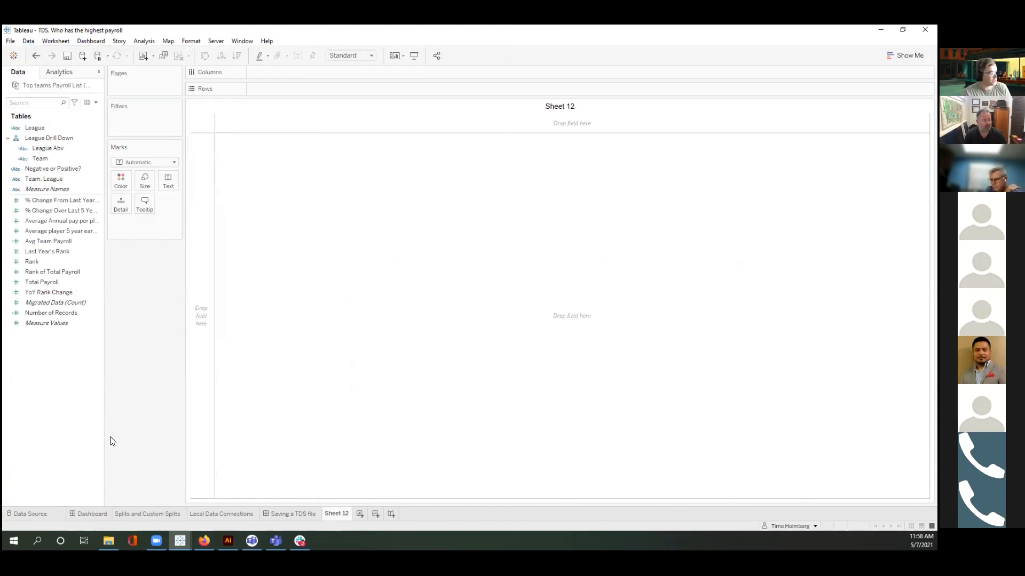
click(14, 55)
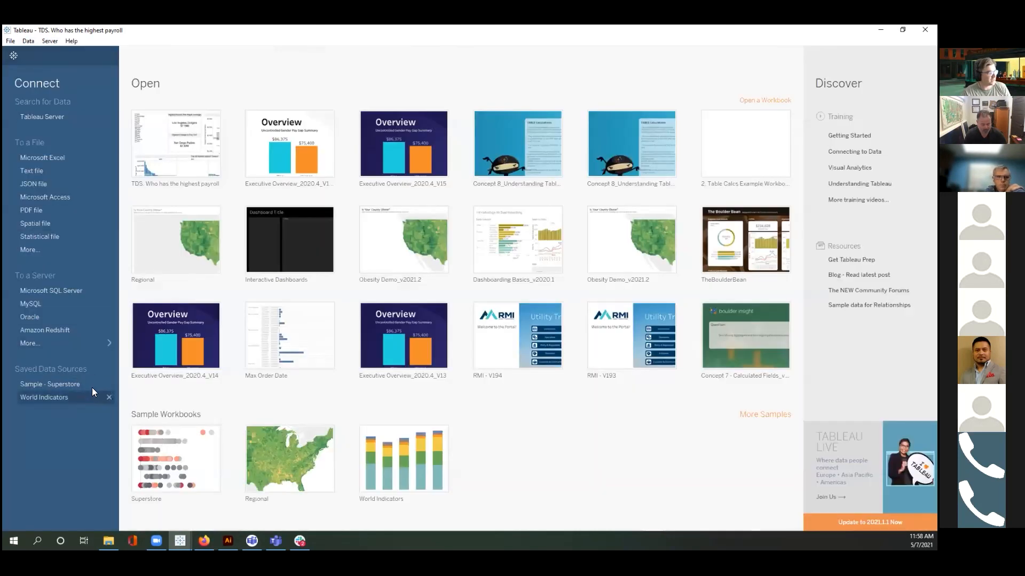